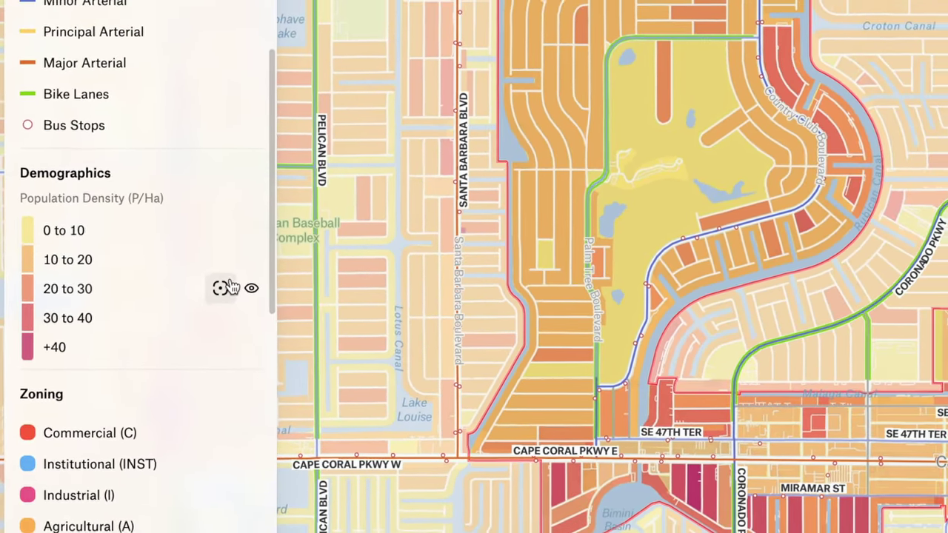
Step: Examine the map legend's demographics, zoning, land value and site area classes
{"action": "scroll", "coordinate": [222, 289], "scroll_direction": "down", "scroll_amount": 5}
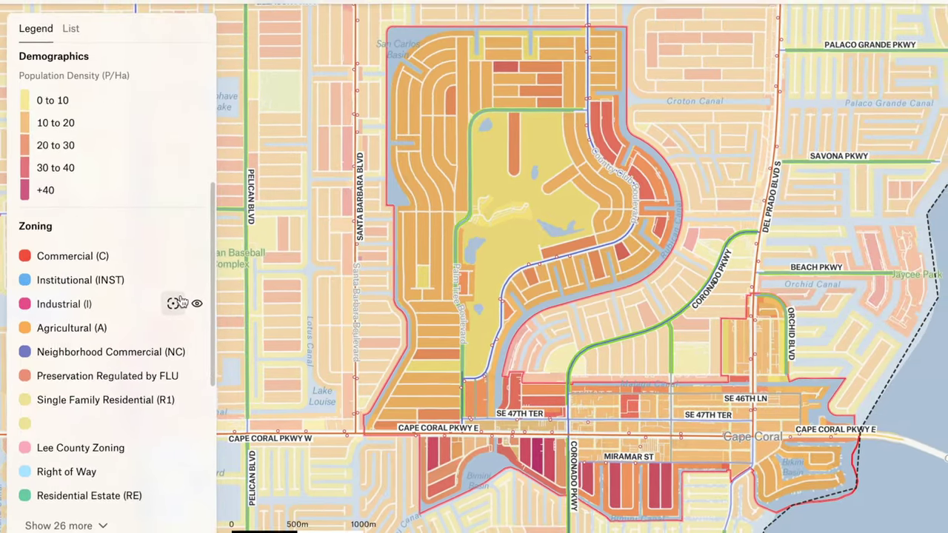
{"action": "scroll", "coordinate": [196, 298], "scroll_direction": "down", "scroll_amount": 2}
{"action": "scroll", "coordinate": [170, 304], "scroll_direction": "down", "scroll_amount": 5}
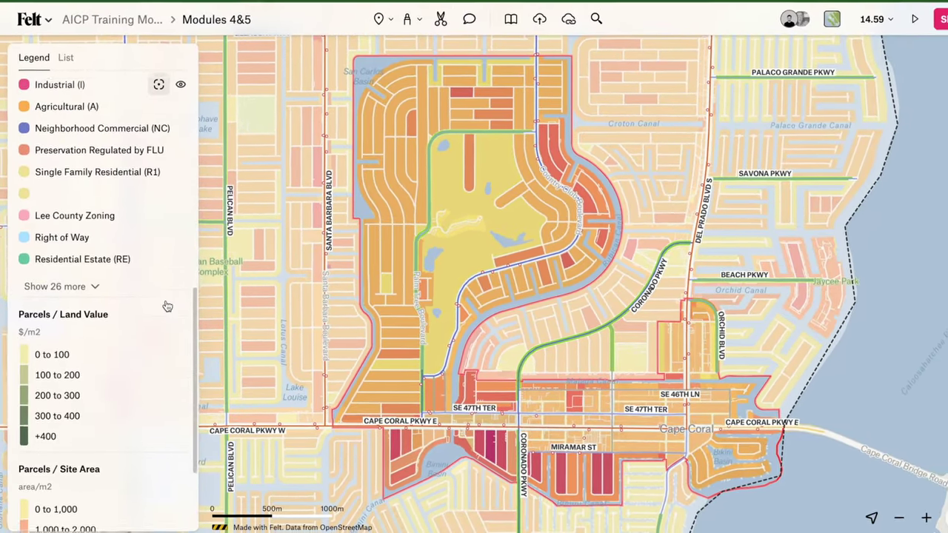
{"action": "scroll", "coordinate": [159, 307], "scroll_direction": "down", "scroll_amount": 3}
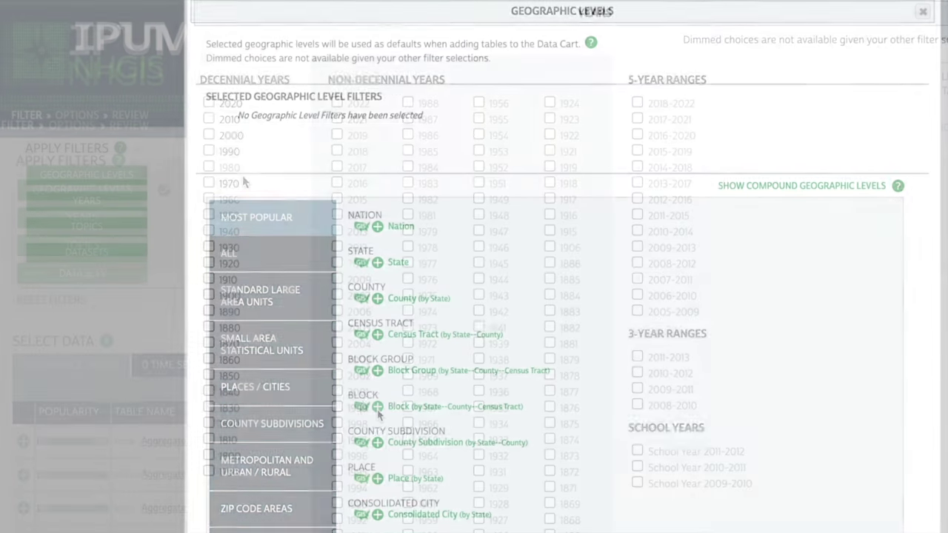
Step: In IPUMS NHGIS, filter the data by year 2020 and the topics Total Population, Households, and Household and Family Size
{"action": "left_click", "coordinate": [208, 102]}
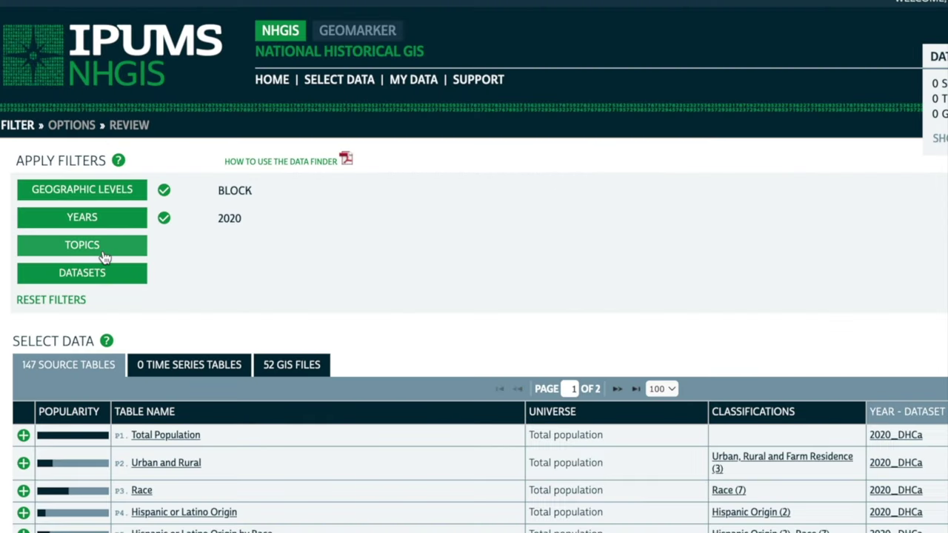
{"action": "left_click", "coordinate": [105, 257]}
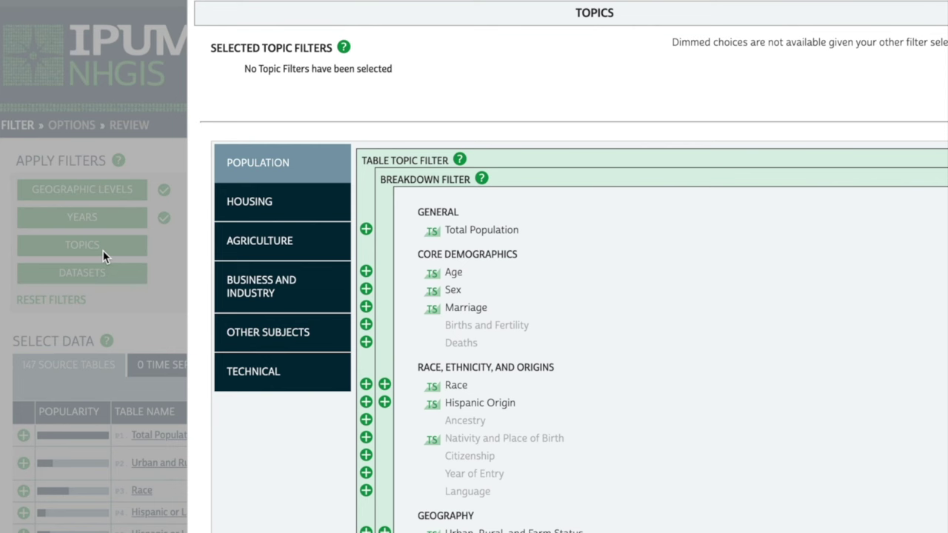
{"action": "left_click", "coordinate": [365, 230]}
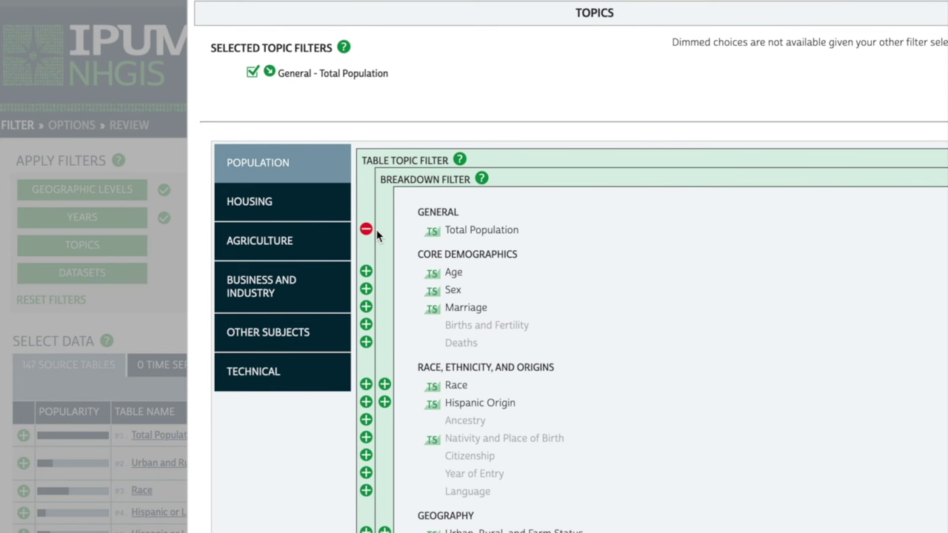
{"action": "scroll", "coordinate": [537, 301], "scroll_direction": "down", "scroll_amount": 5}
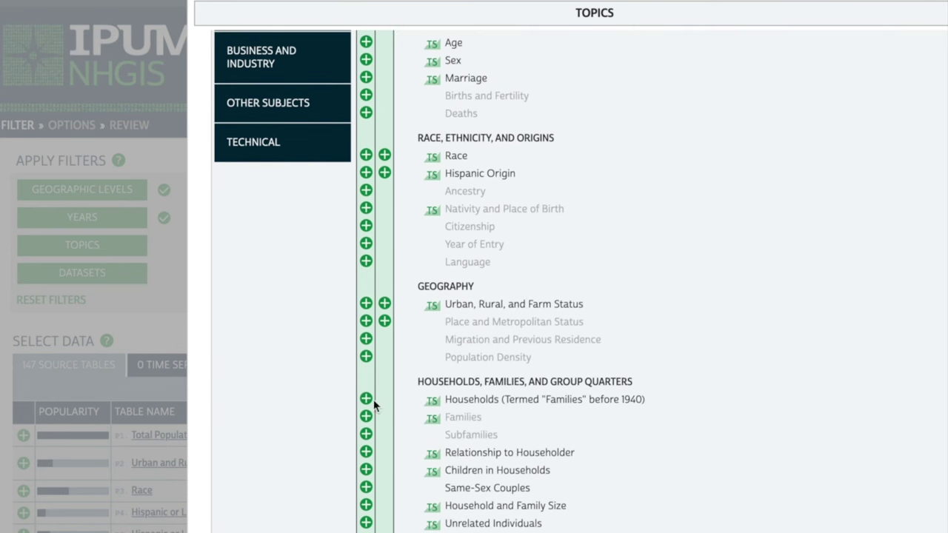
{"action": "left_click", "coordinate": [365, 400]}
{"action": "left_click", "coordinate": [366, 506]}
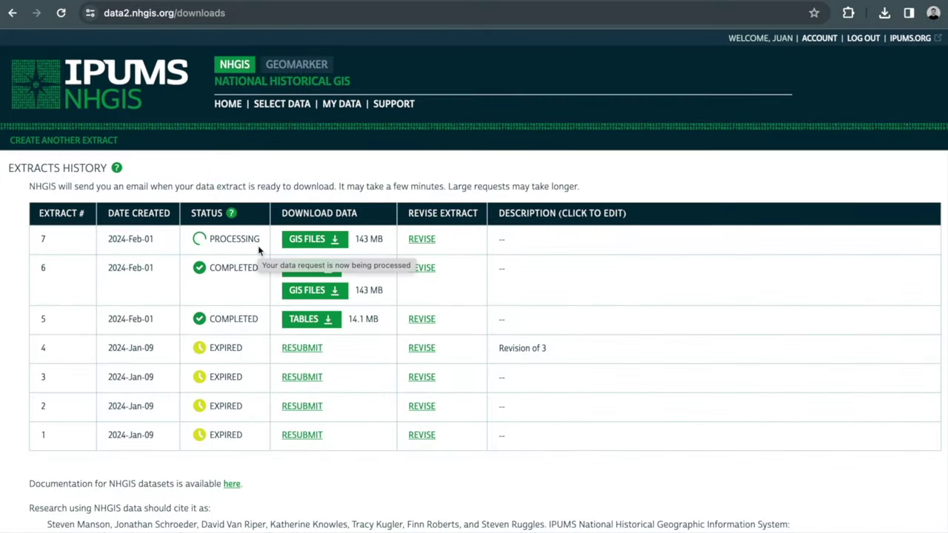
Step: Download the tables and GIS files of the newest NHGIS data extract
{"action": "left_click", "coordinate": [326, 240]}
{"action": "left_click", "coordinate": [334, 267]}
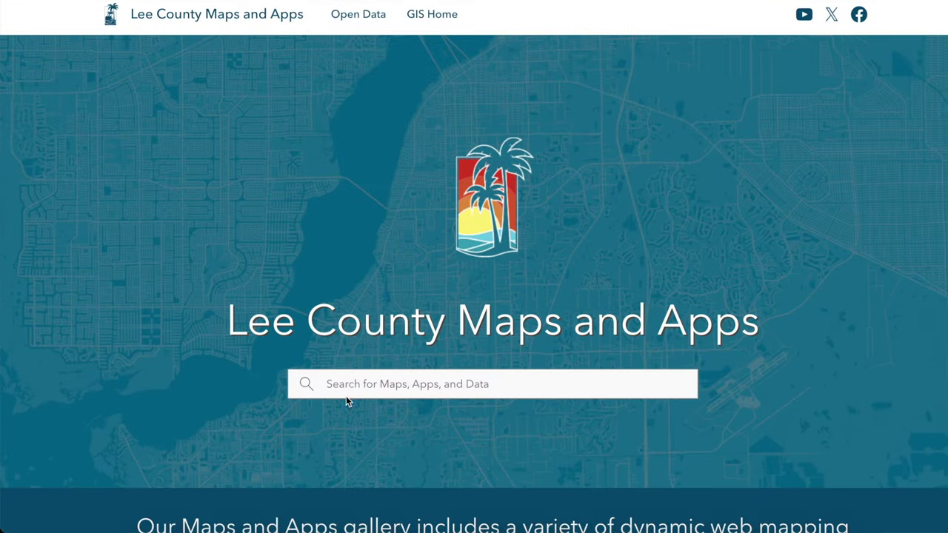
Step: Search Lee County Maps and Apps for "zoning", open the Zoning feature service and bring up its download options
{"action": "type", "text": "zonin"}
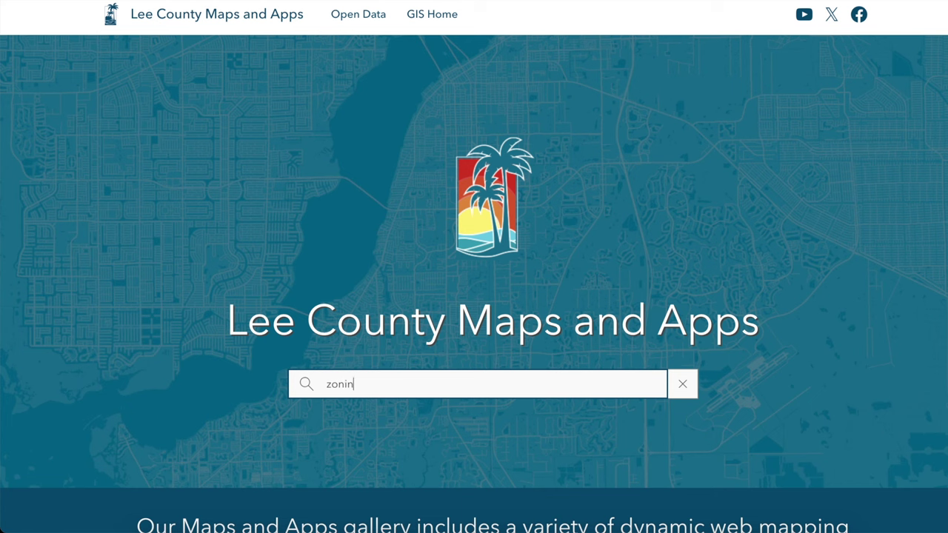
{"action": "type", "text": "g"}
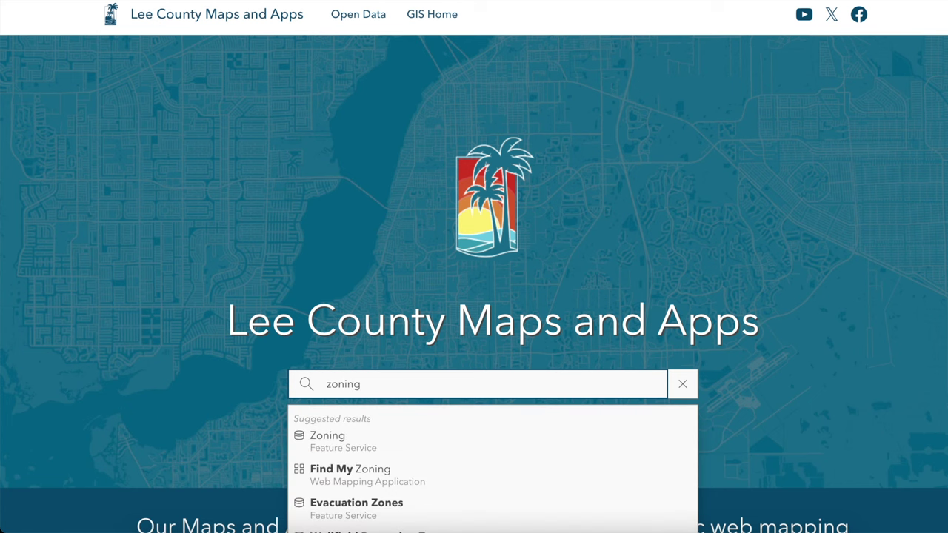
{"action": "left_click", "coordinate": [334, 440]}
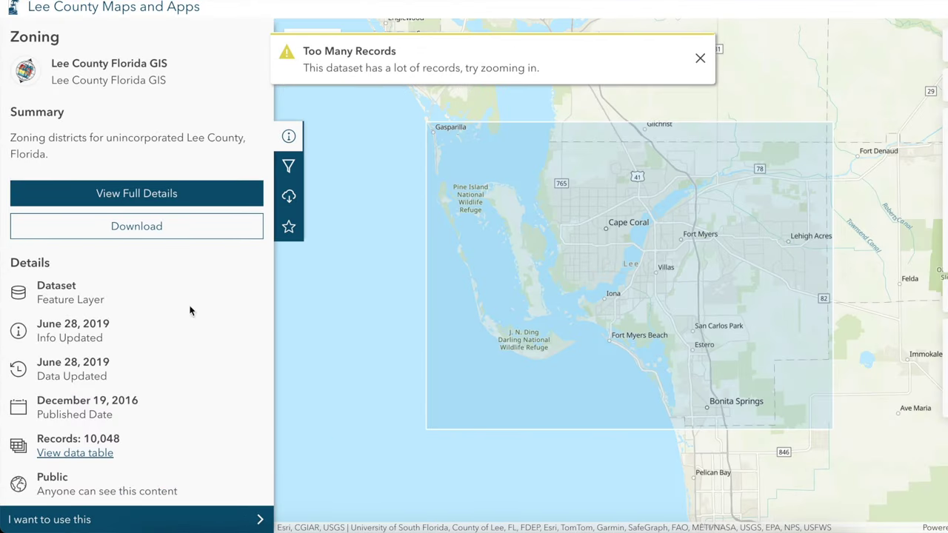
{"action": "left_click", "coordinate": [138, 234]}
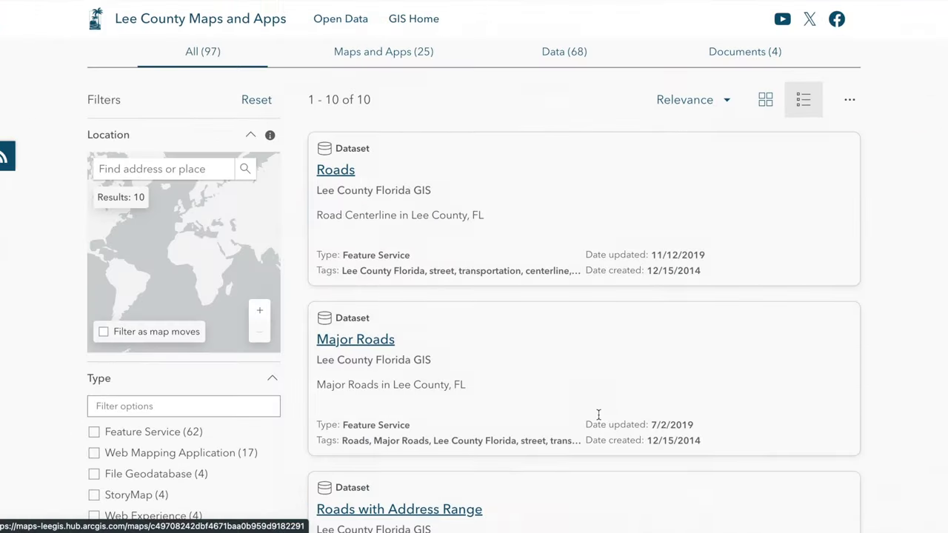
Step: Look through the Lee County search results for road and parcel datasets
{"action": "scroll", "coordinate": [598, 415], "scroll_direction": "down", "scroll_amount": 3}
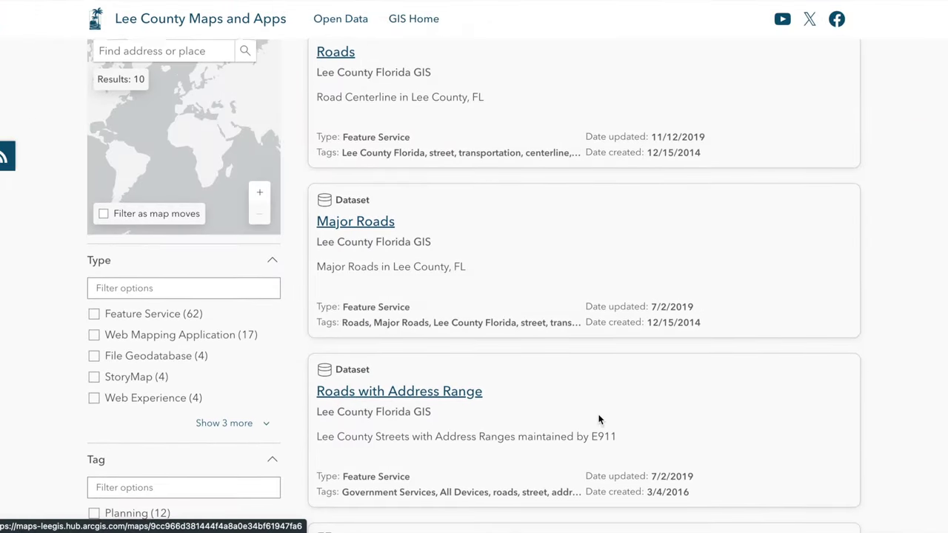
{"action": "scroll", "coordinate": [598, 420], "scroll_direction": "down", "scroll_amount": 3}
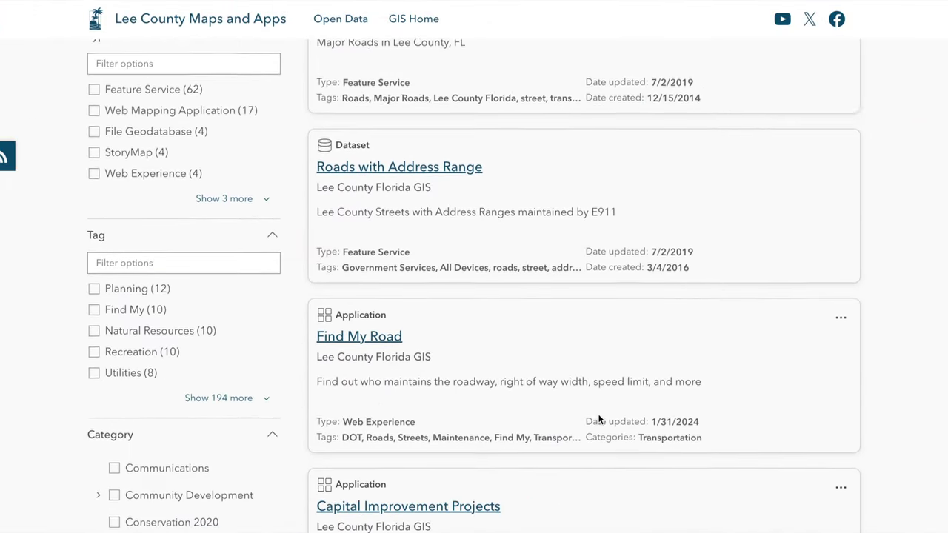
{"action": "scroll", "coordinate": [599, 418], "scroll_direction": "down", "scroll_amount": 5}
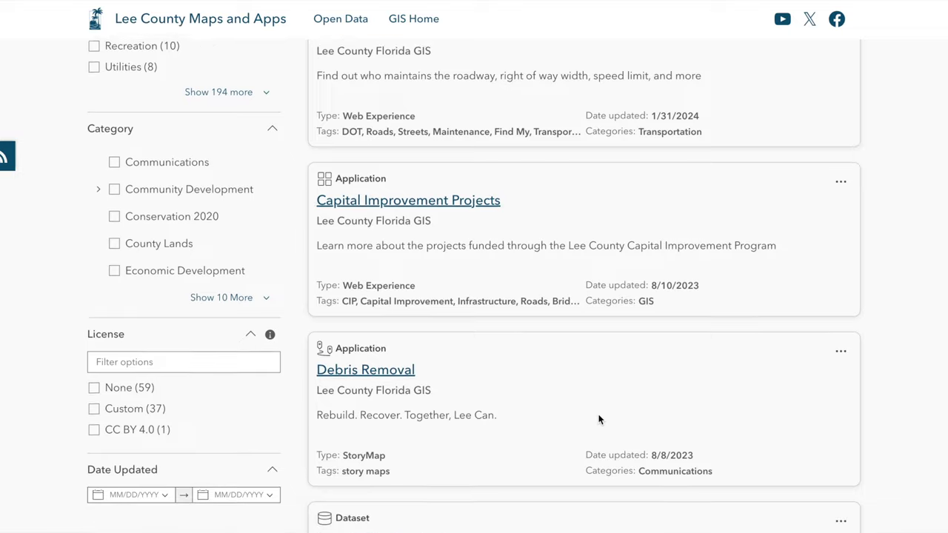
{"action": "scroll", "coordinate": [598, 415], "scroll_direction": "down", "scroll_amount": 3}
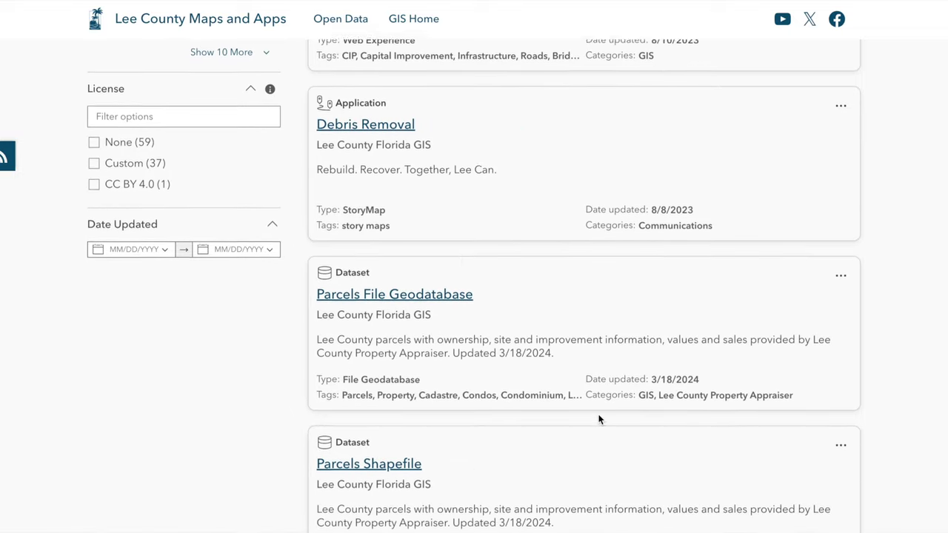
{"action": "scroll", "coordinate": [600, 420], "scroll_direction": "down", "scroll_amount": 5}
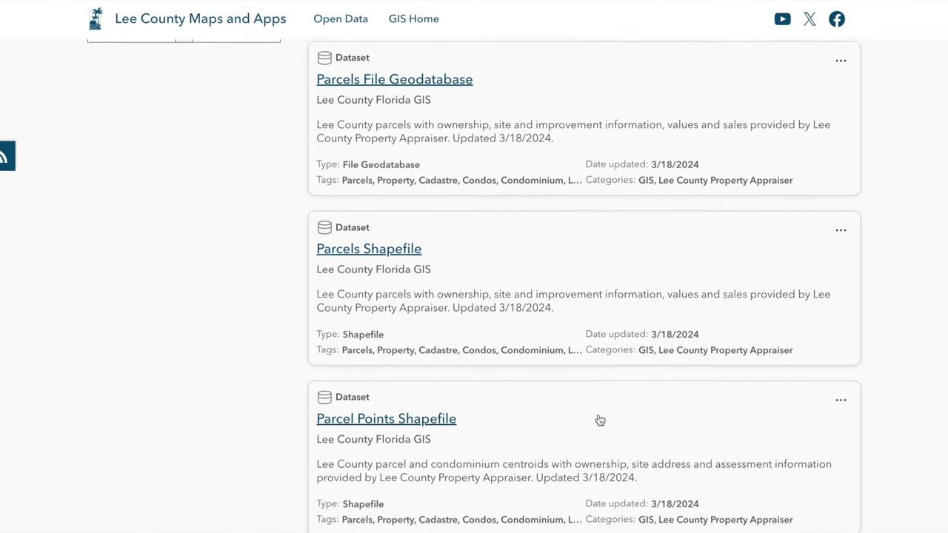
{"action": "scroll", "coordinate": [600, 420], "scroll_direction": "down", "scroll_amount": 4}
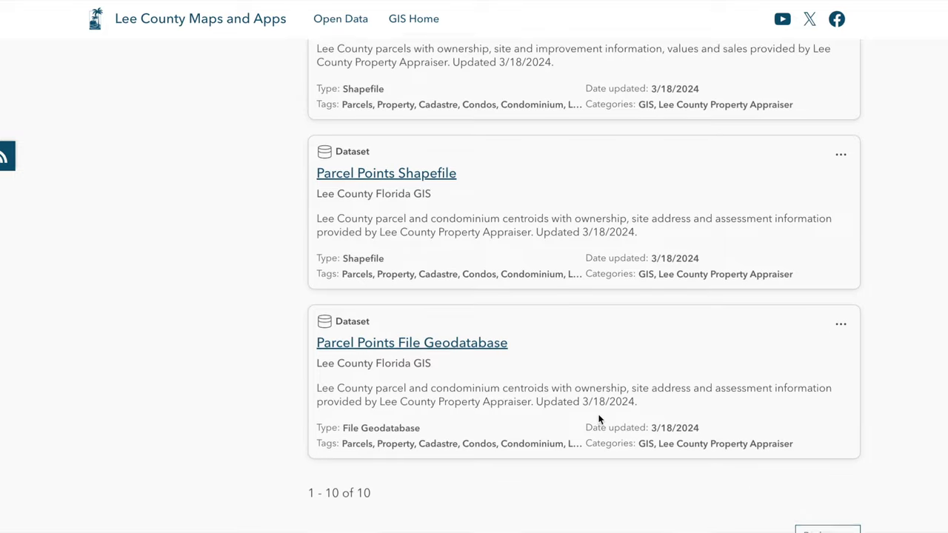
{"action": "scroll", "coordinate": [598, 417], "scroll_direction": "down", "scroll_amount": 1}
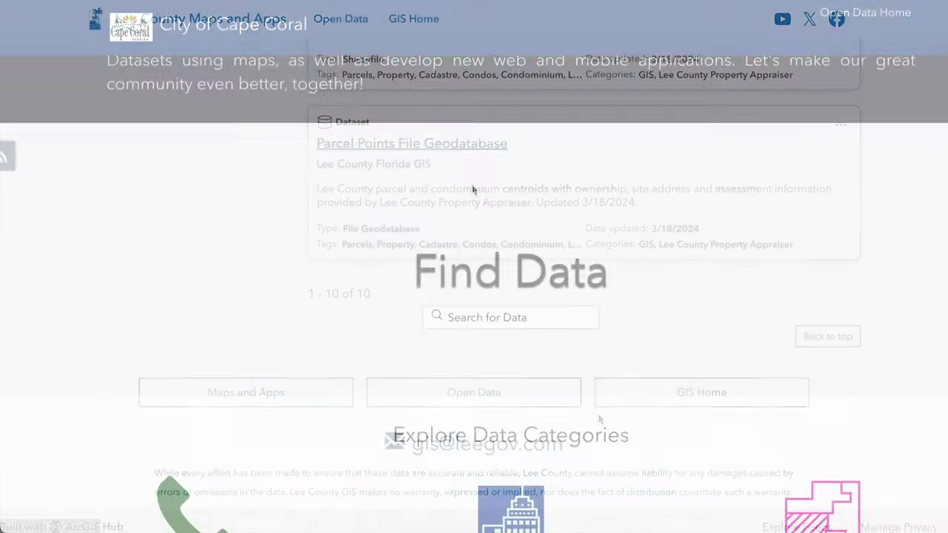
Step: Search the City of Cape Coral open data site for "cra" and open the CRA dataset
{"action": "left_click", "coordinate": [470, 201]}
{"action": "type", "text": "cra"}
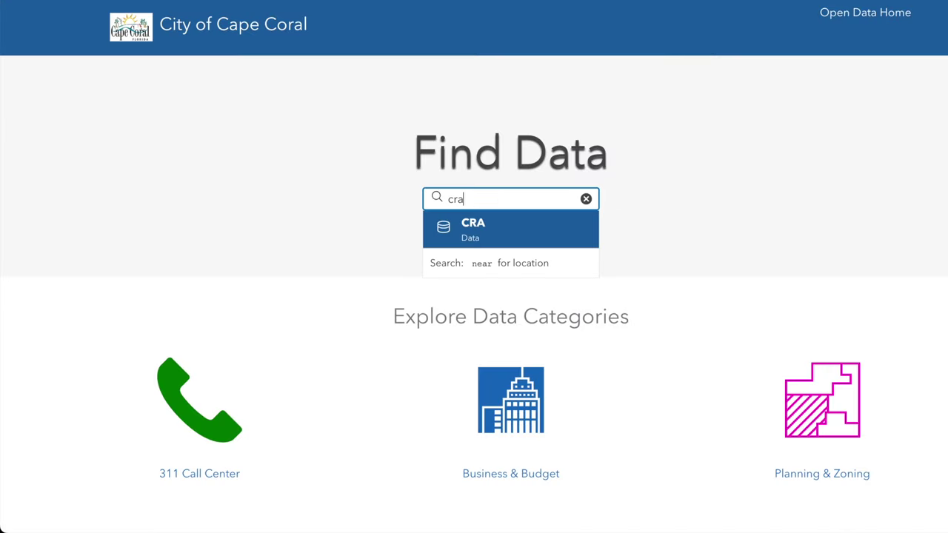
{"action": "key", "text": "BackSpace"}
{"action": "key", "text": "BackSpace"}
{"action": "key", "text": "BackSpace"}
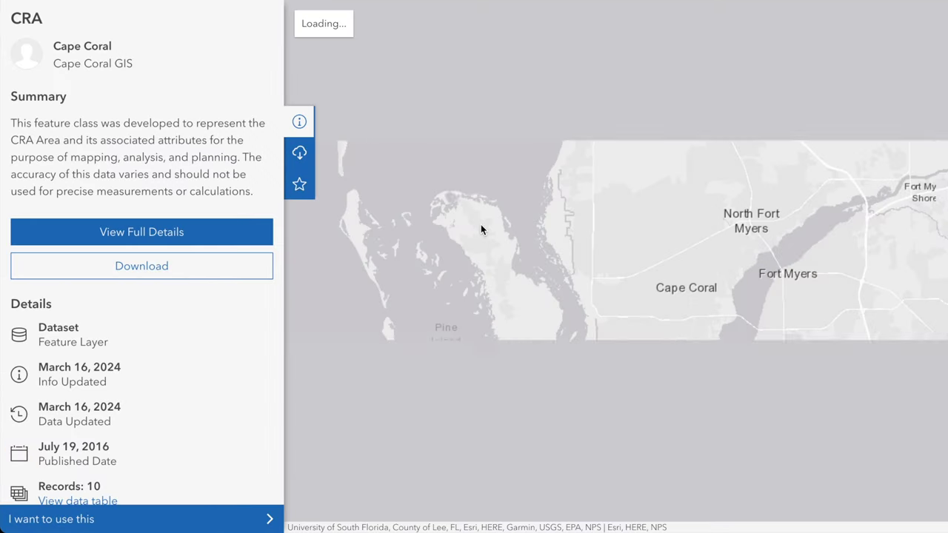
Step: Generate a new Shapefile download of the CRA dataset with the latest data
{"action": "left_click", "coordinate": [159, 277]}
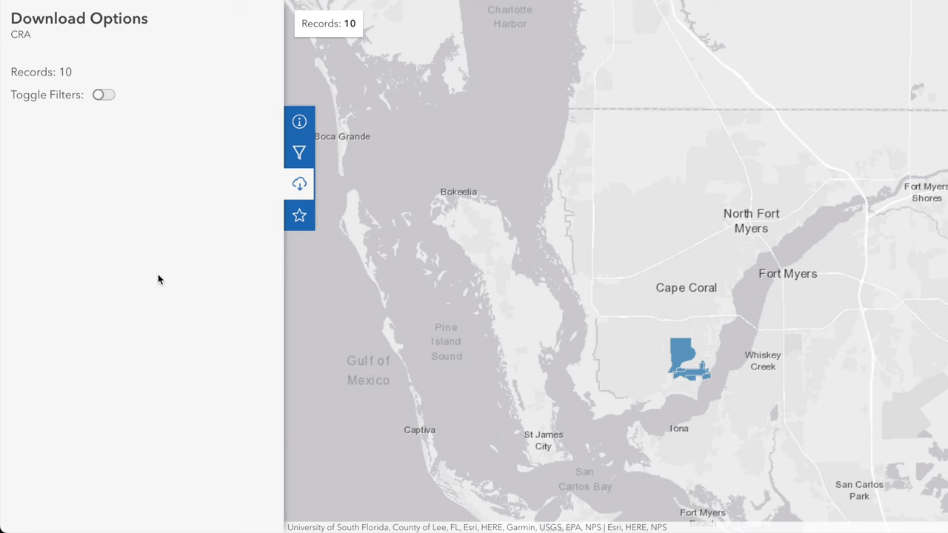
{"action": "scroll", "coordinate": [158, 274], "scroll_direction": "down", "scroll_amount": 3}
{"action": "left_click", "coordinate": [127, 398]}
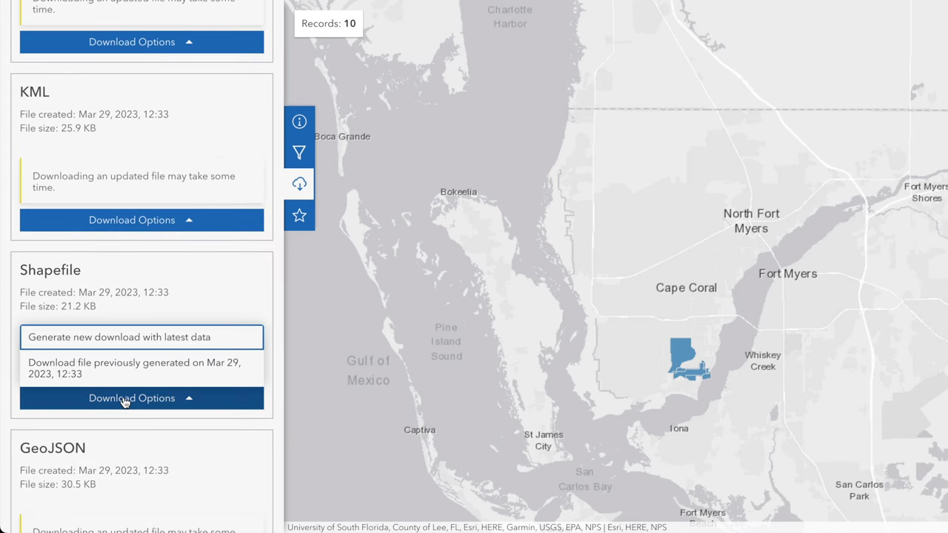
{"action": "left_click", "coordinate": [118, 340]}
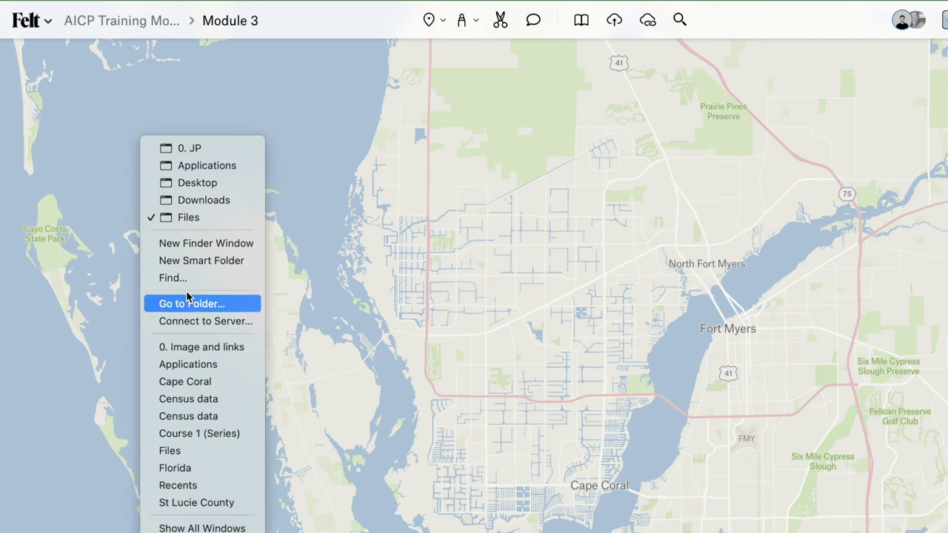
Step: Switch to Felt and add City Boundary.gpkg from the Files folder to the Module 3 map as a data layer
{"action": "left_click", "coordinate": [201, 218]}
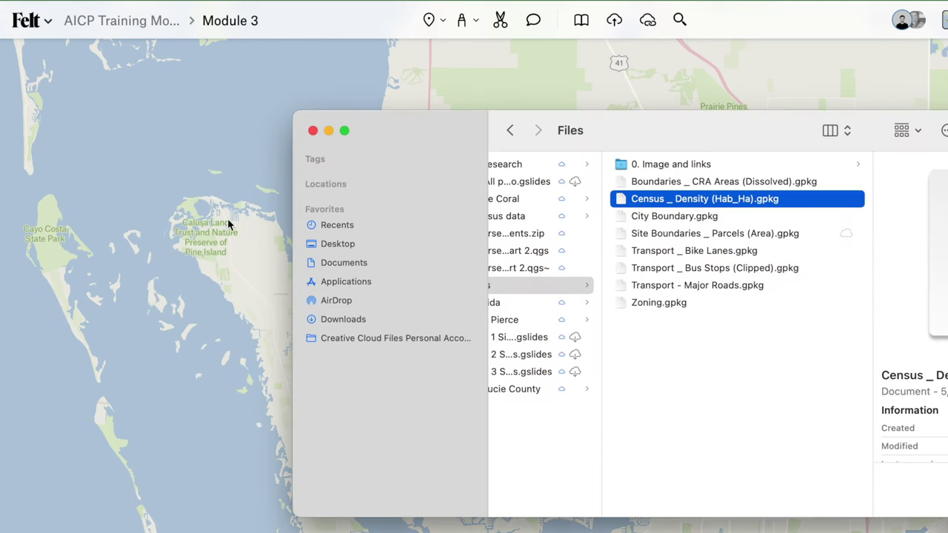
{"action": "left_click", "coordinate": [655, 219]}
{"action": "left_click_drag", "start_coordinate": [656, 222], "coordinate": [224, 345]}
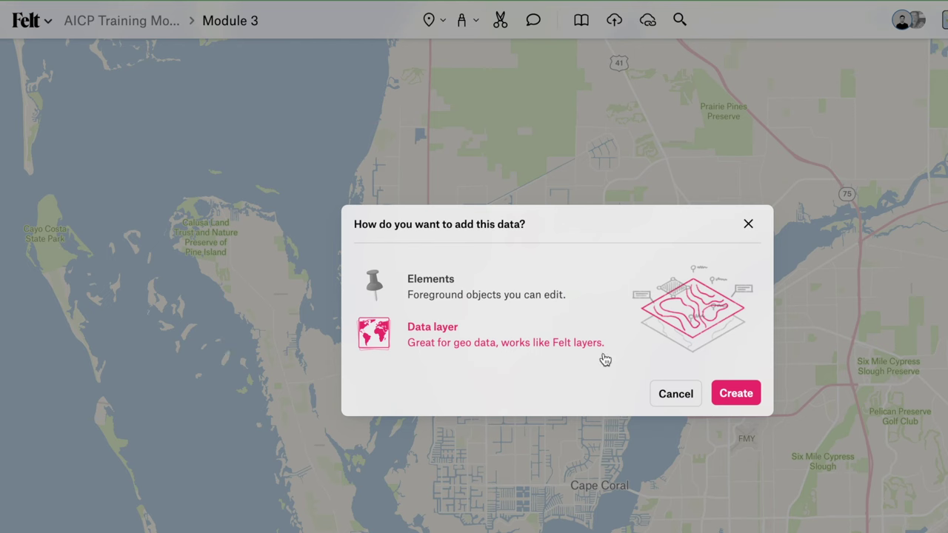
{"action": "left_click", "coordinate": [729, 398]}
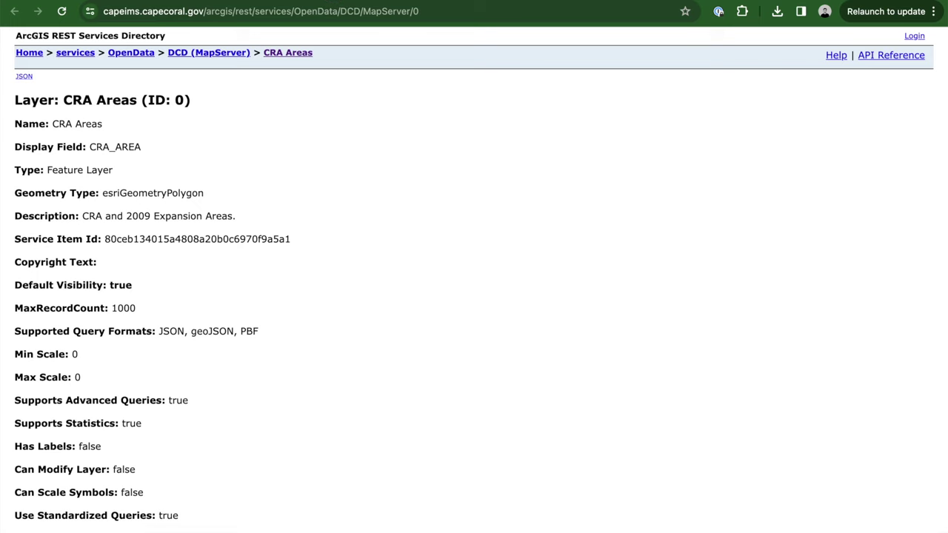
Step: Copy the CRA Areas layer's ArcGIS REST service URL, paste it into the Module 3 map and add its data
{"action": "left_click", "coordinate": [301, 11]}
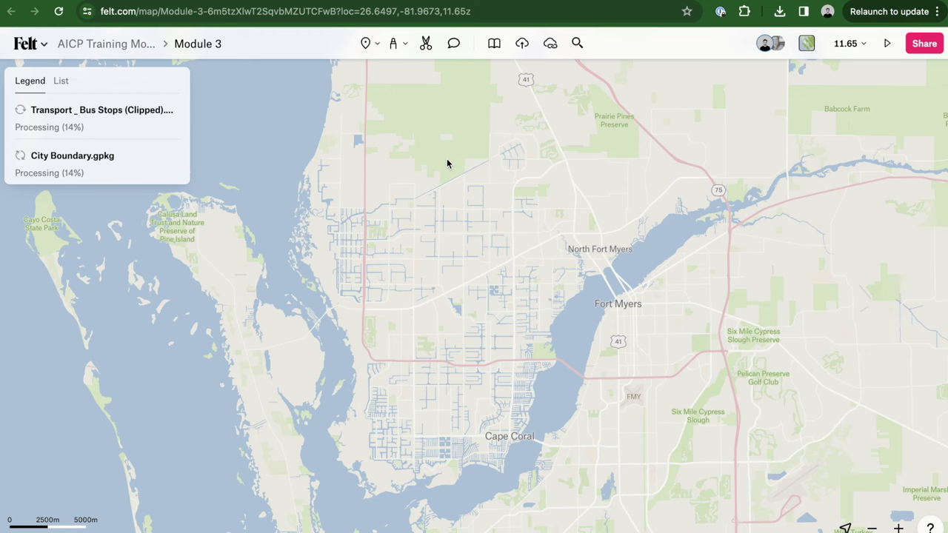
{"action": "key", "text": "super+v"}
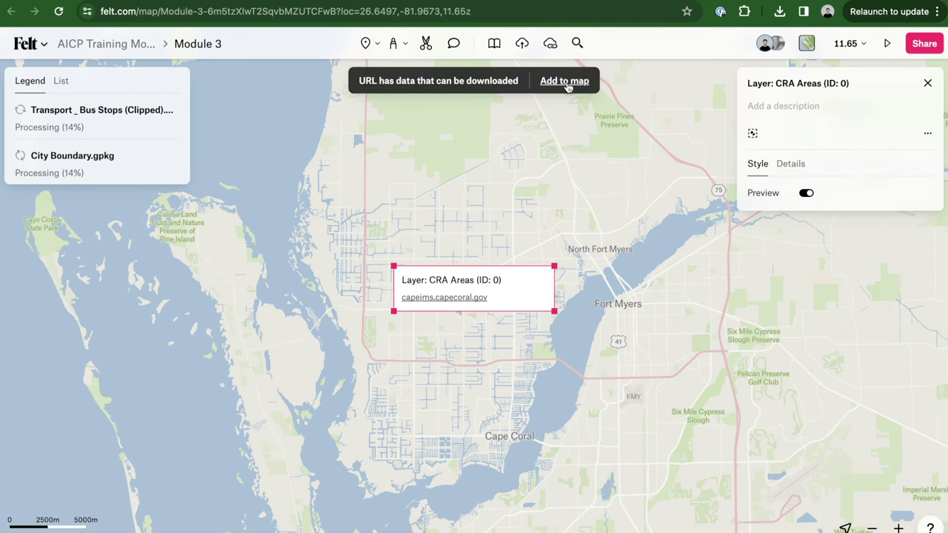
{"action": "left_click", "coordinate": [567, 82]}
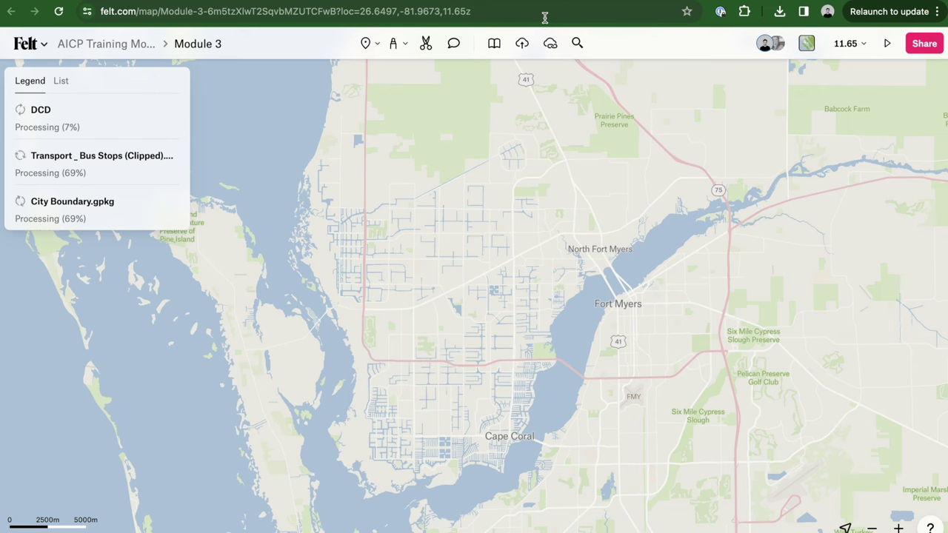
Step: Search the layer library for "parks" and add the Local Parks layer to the map
{"action": "left_click", "coordinate": [495, 45]}
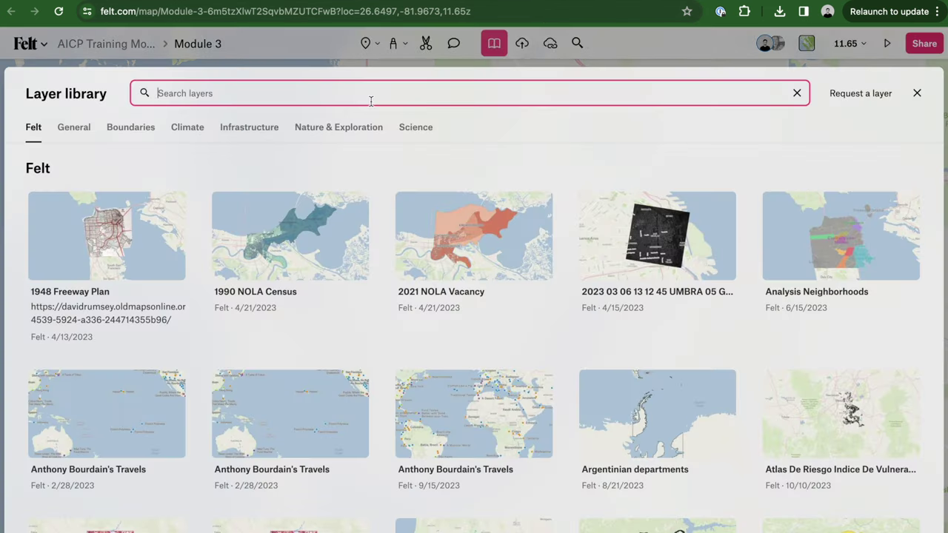
{"action": "type", "text": "parks"}
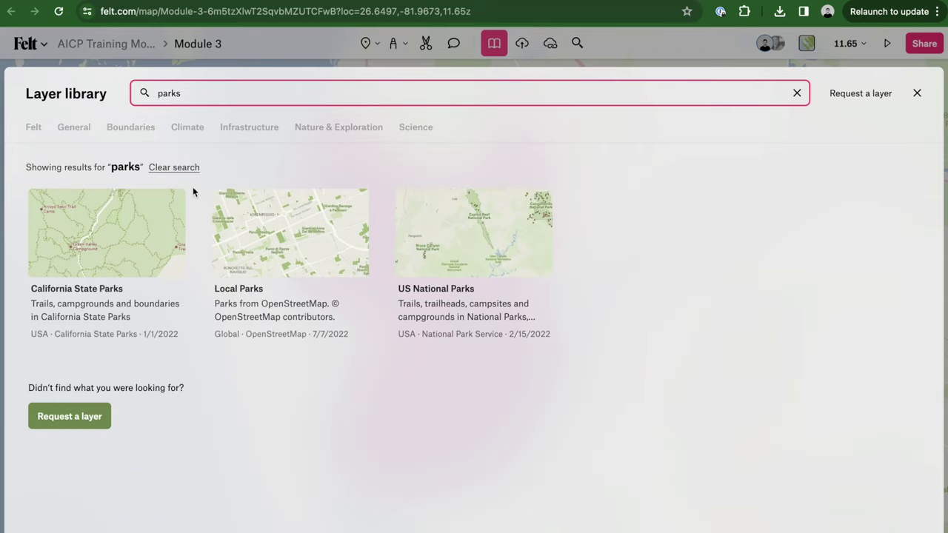
{"action": "mouse_move", "coordinate": [290, 239]}
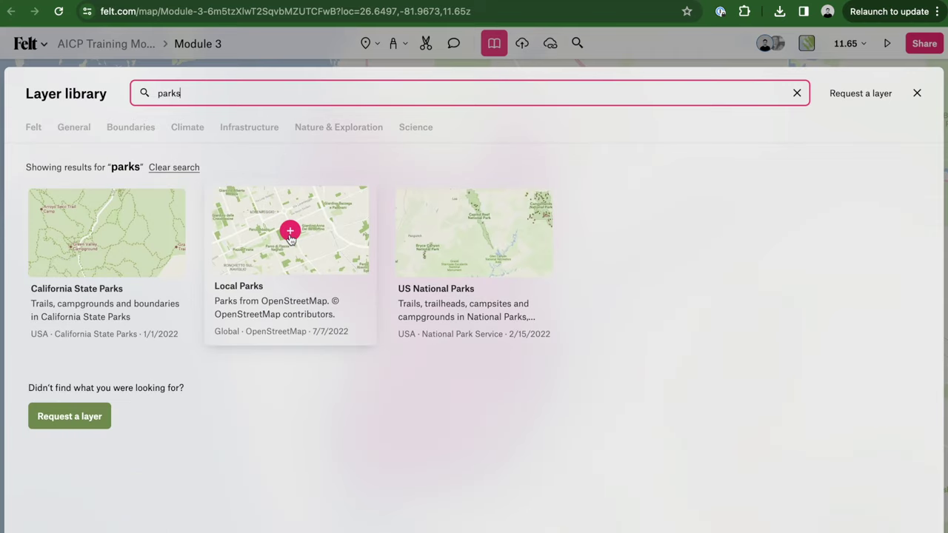
{"action": "left_click", "coordinate": [290, 233]}
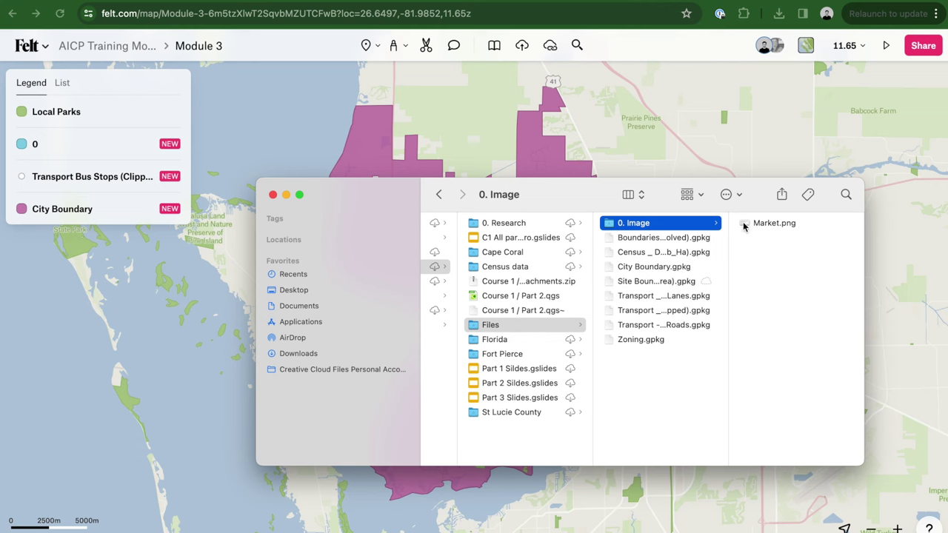
Step: Add the Market.png image from the 0. Image folder to the map east of the city boundary and enlarge it
{"action": "left_click", "coordinate": [750, 222]}
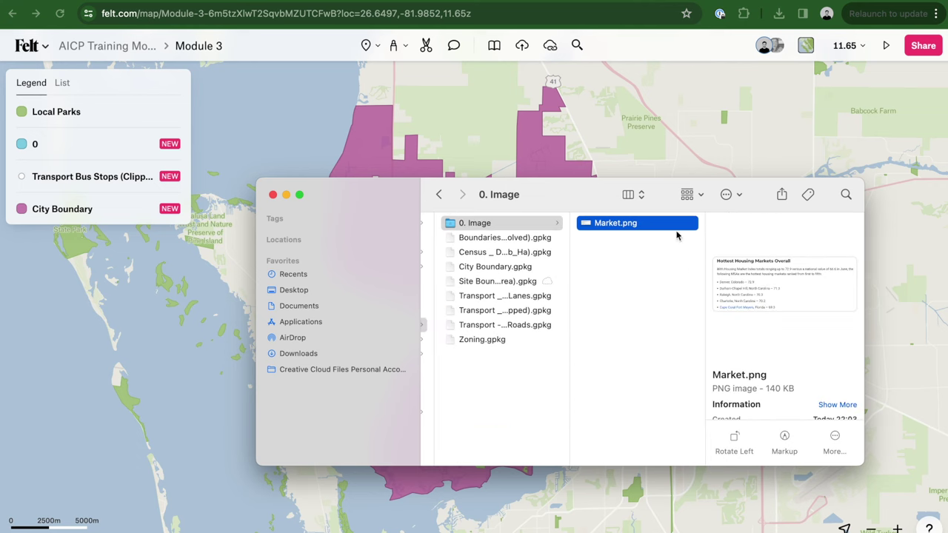
{"action": "left_click_drag", "start_coordinate": [612, 231], "coordinate": [696, 388]}
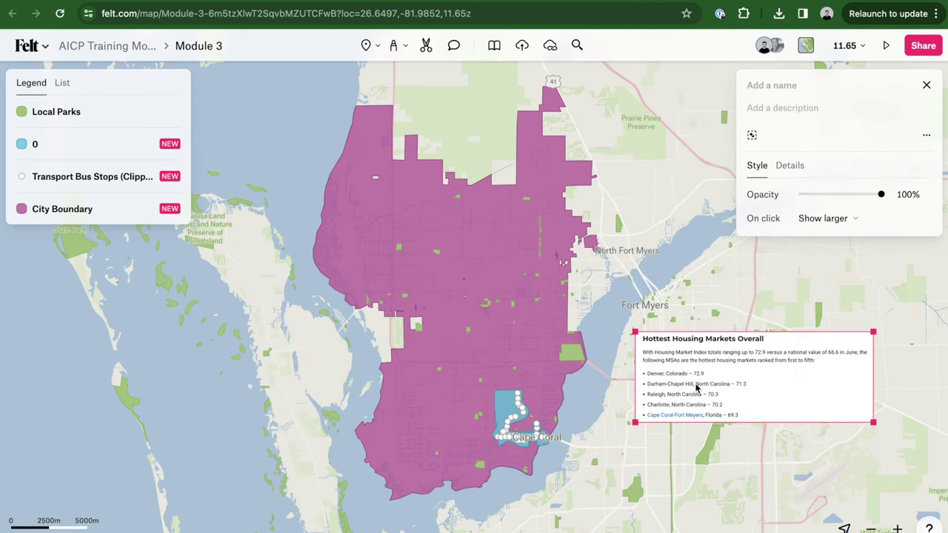
{"action": "left_click_drag", "start_coordinate": [873, 332], "coordinate": [911, 317]}
{"action": "left_click", "coordinate": [727, 294]}
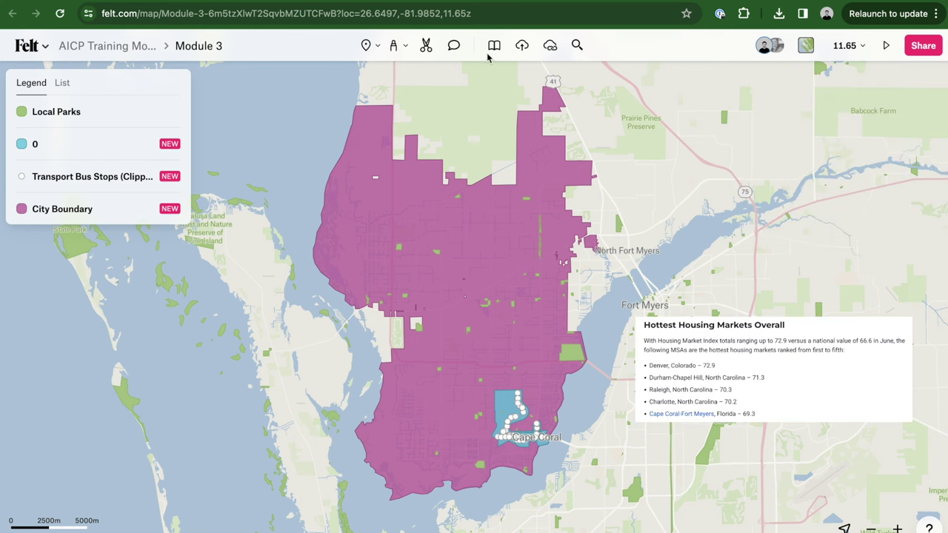
Step: Copy the URL of the cbs12.com King's Landing article, paste it onto the map and move its preview card northeast of the city
{"action": "key", "text": "ctrl+Tab"}
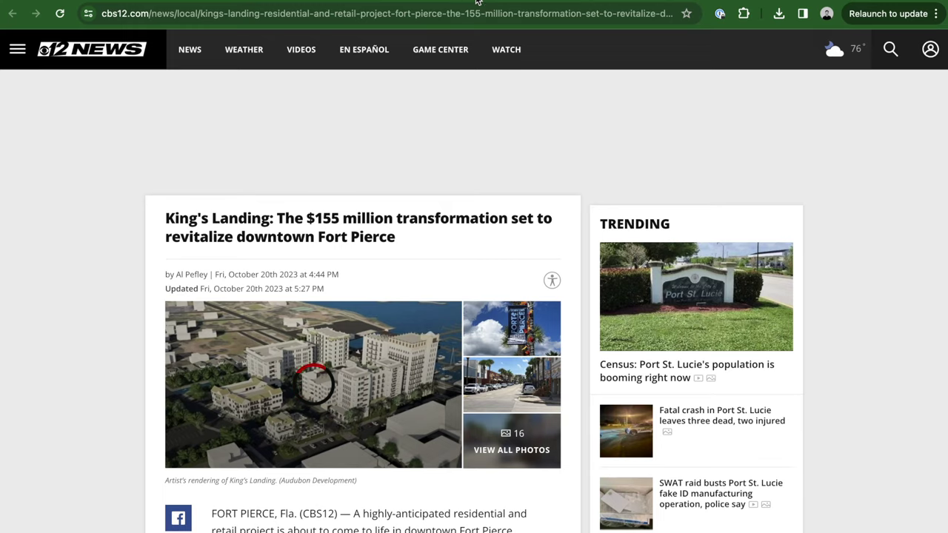
{"action": "left_click", "coordinate": [398, 18]}
{"action": "key", "text": "ctrl+shift+Tab"}
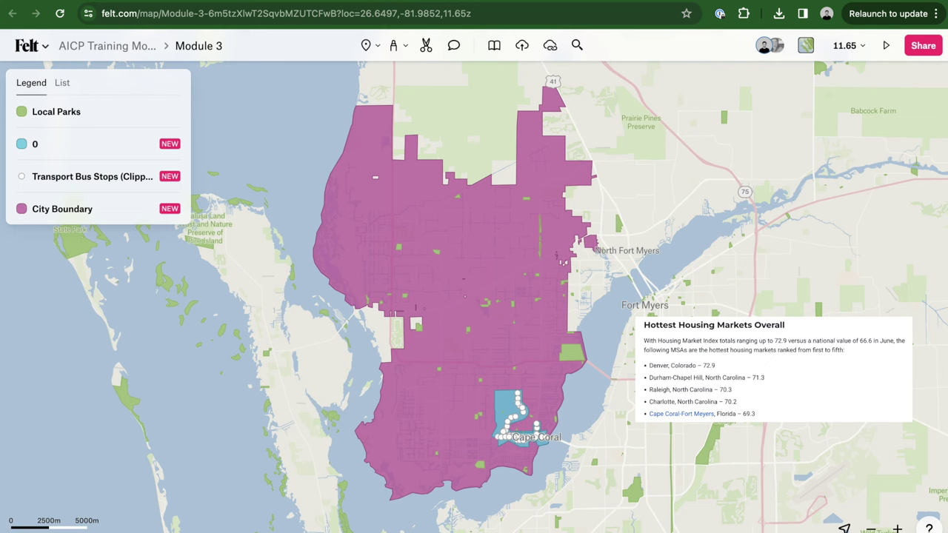
{"action": "key", "text": "ctrl+v"}
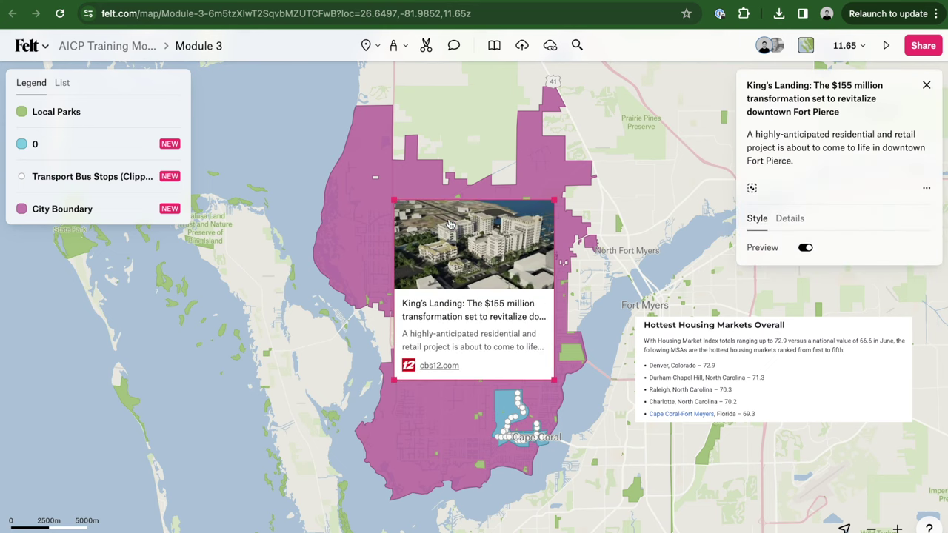
{"action": "left_click_drag", "start_coordinate": [491, 309], "coordinate": [700, 236]}
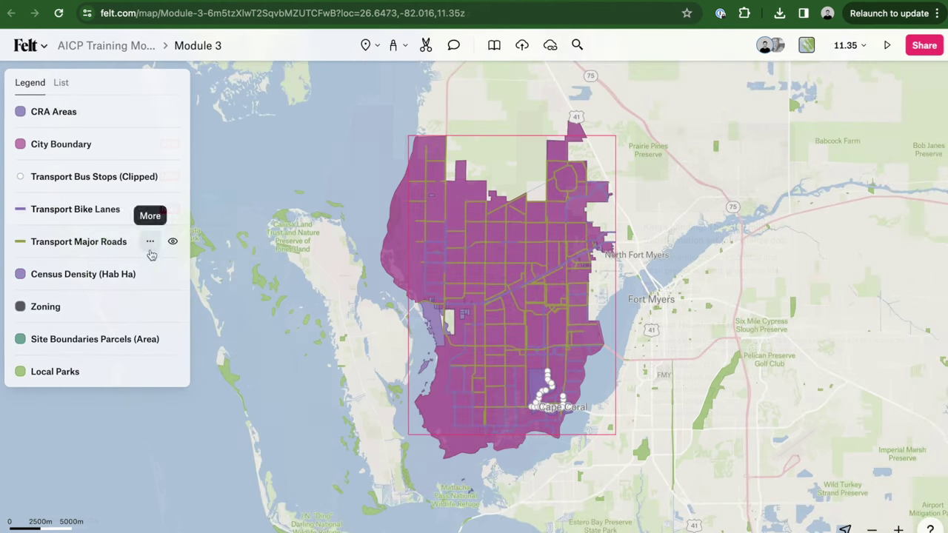
{"action": "mouse_move", "coordinate": [67, 216]}
{"action": "left_mouse_down"}
{"action": "mouse_move", "coordinate": [64, 254]}
{"action": "mouse_move", "coordinate": [63, 194]}
{"action": "mouse_move", "coordinate": [65, 206]}
{"action": "left_mouse_up"}
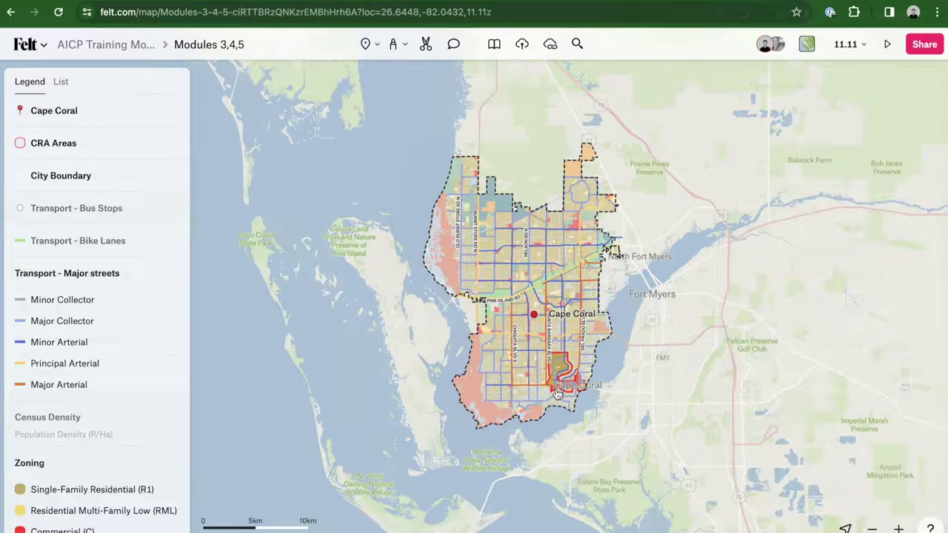
Step: Examine the zoning inside the CRA areas in southeast Cape Coral, including the details of the large central single-family residential zone
{"action": "scroll", "coordinate": [558, 394], "scroll_direction": "up", "scroll_amount": 5}
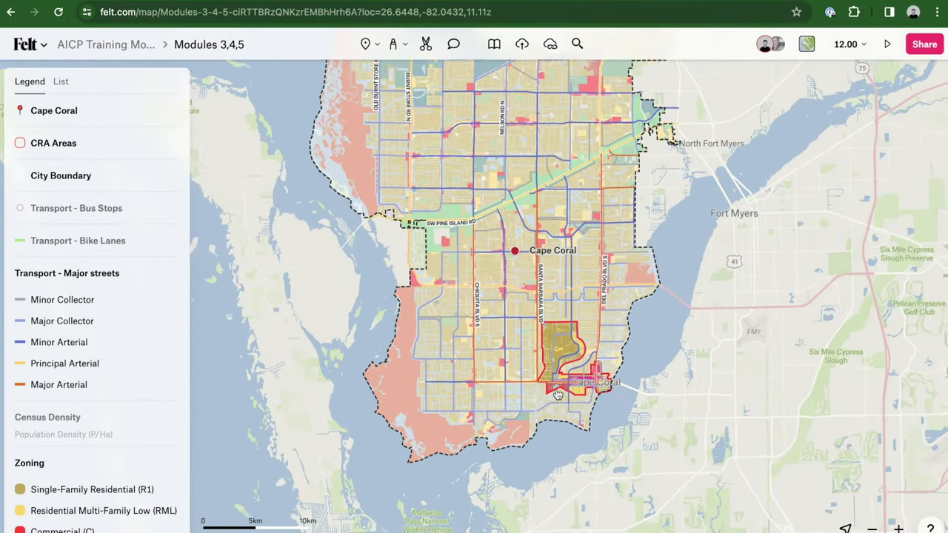
{"action": "scroll", "coordinate": [558, 393], "scroll_direction": "up", "scroll_amount": 5}
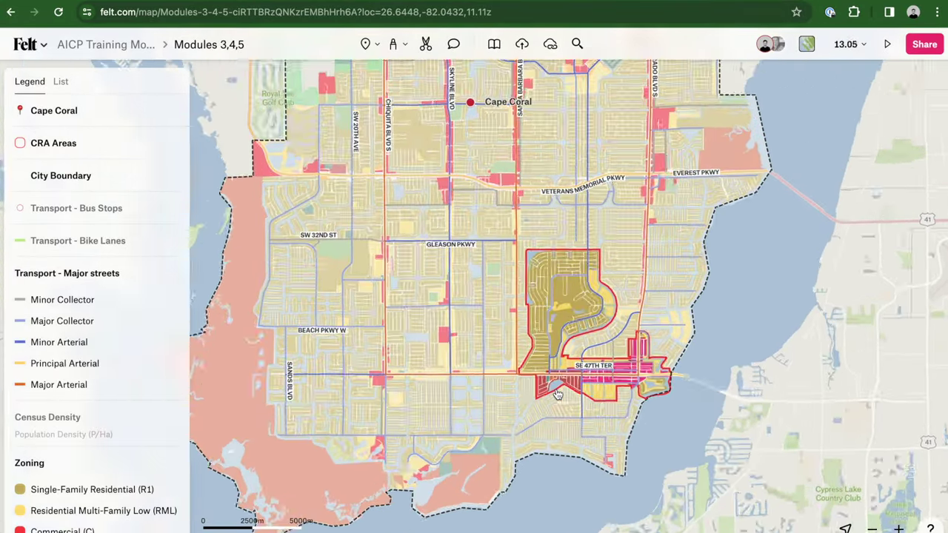
{"action": "scroll", "coordinate": [558, 394], "scroll_direction": "up", "scroll_amount": 4}
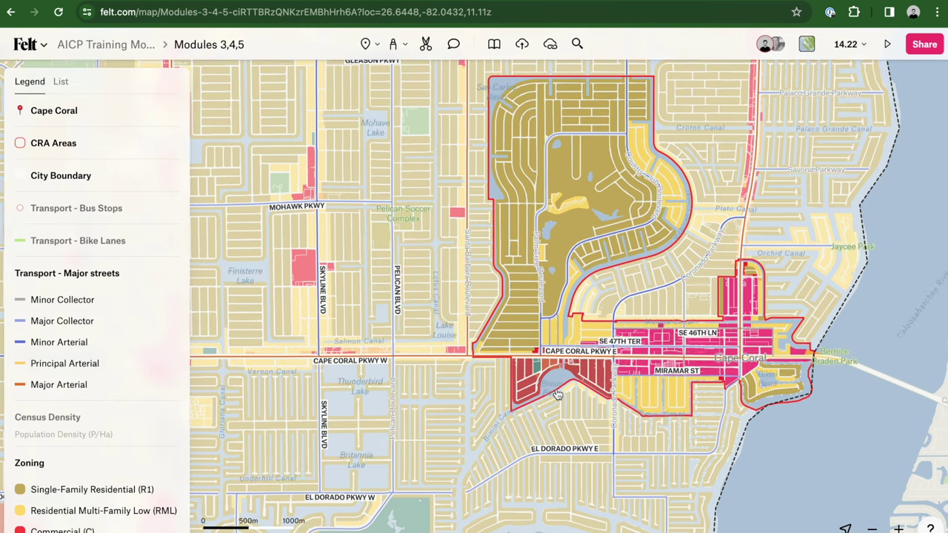
{"action": "scroll", "coordinate": [557, 393], "scroll_direction": "up", "scroll_amount": 1}
{"action": "scroll", "coordinate": [649, 386], "scroll_direction": "up", "scroll_amount": 3}
{"action": "scroll", "coordinate": [649, 386], "scroll_direction": "right", "scroll_amount": 3}
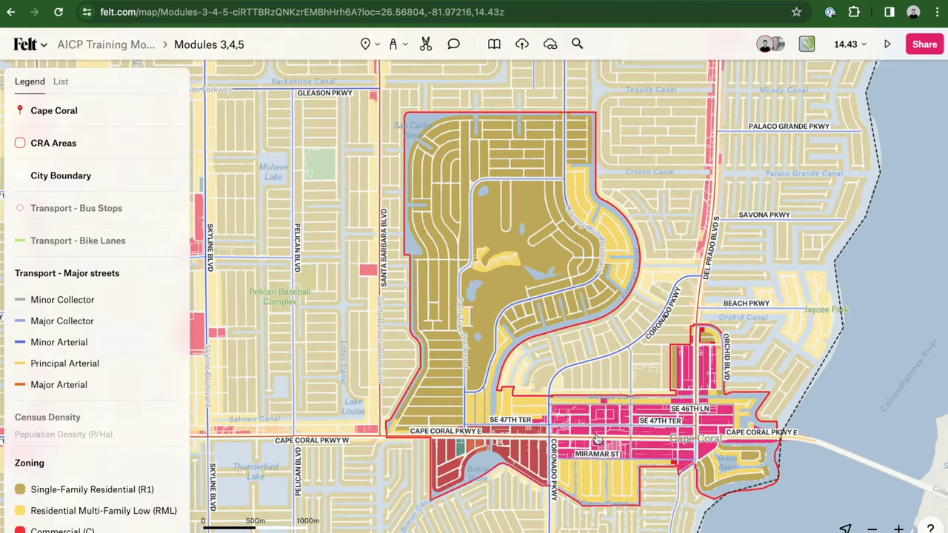
{"action": "left_click", "coordinate": [493, 308]}
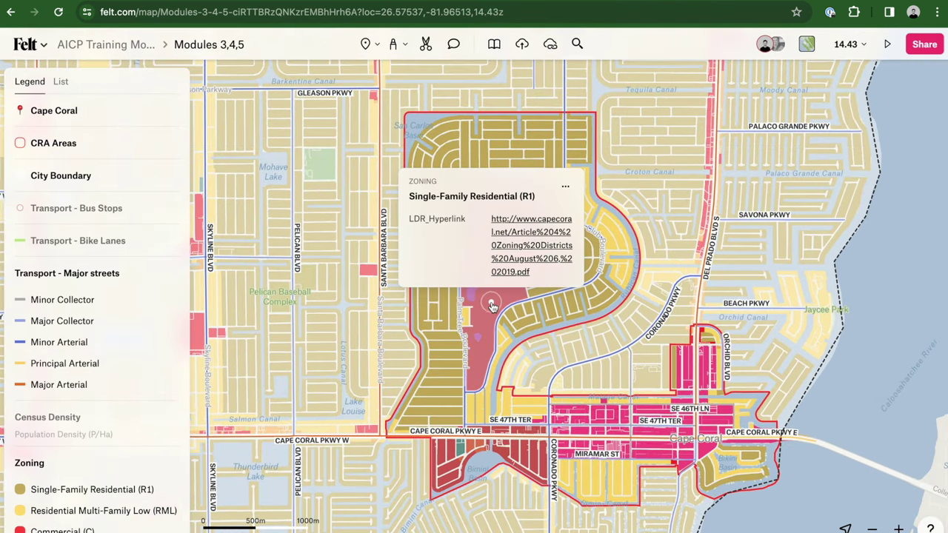
{"action": "key", "text": "Escape"}
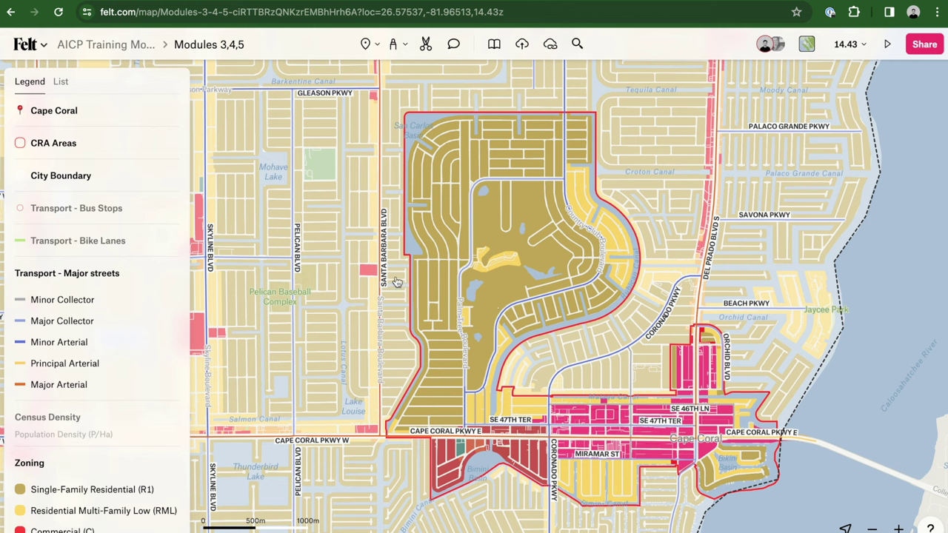
Step: Show the Transport - Bus Stops and Transport - Bike Lanes layers and hide the Zoning layer
{"action": "mouse_move", "coordinate": [169, 218]}
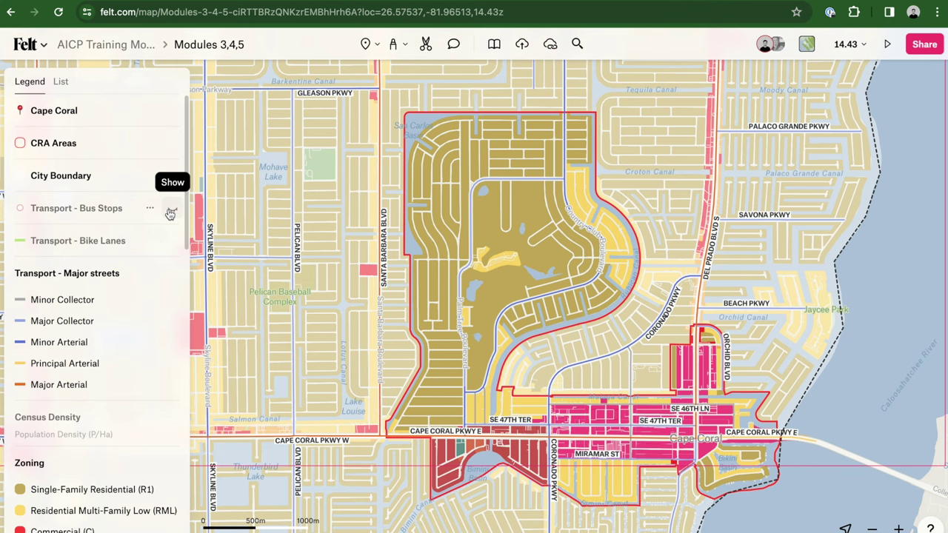
{"action": "left_click", "coordinate": [171, 213]}
{"action": "left_click", "coordinate": [172, 242]}
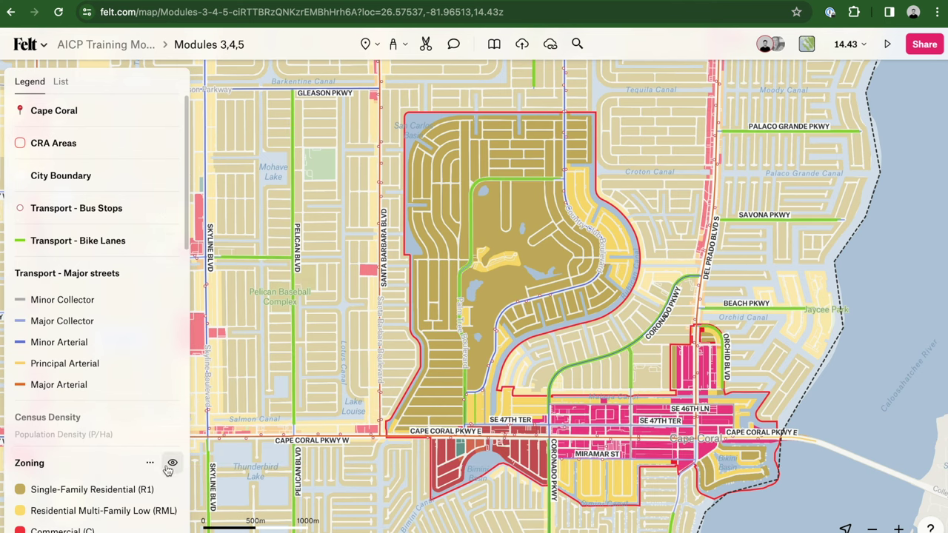
{"action": "left_click", "coordinate": [172, 465]}
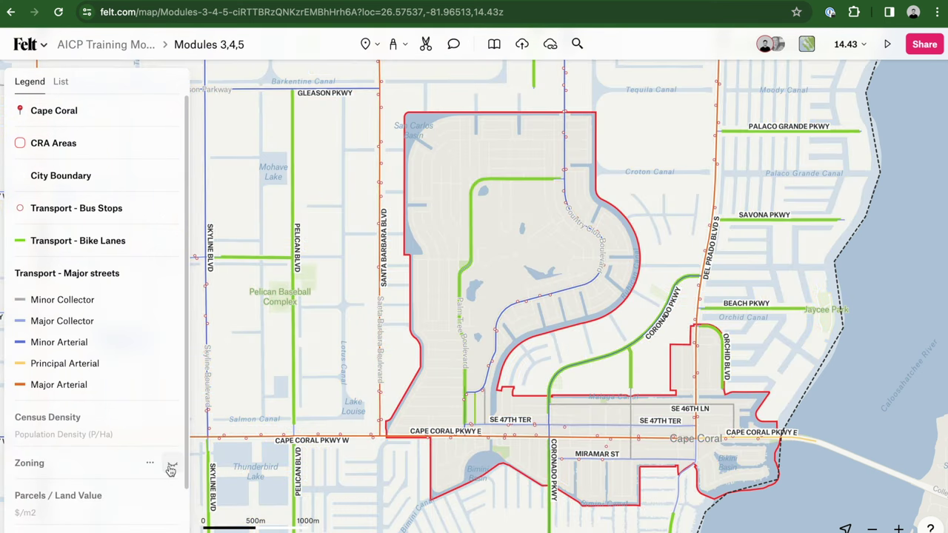
Step: Examine the bus stops, bike lanes and major streets around the CRA areas and across the whole city boundary
{"action": "scroll", "coordinate": [422, 378], "scroll_direction": "down", "scroll_amount": 5}
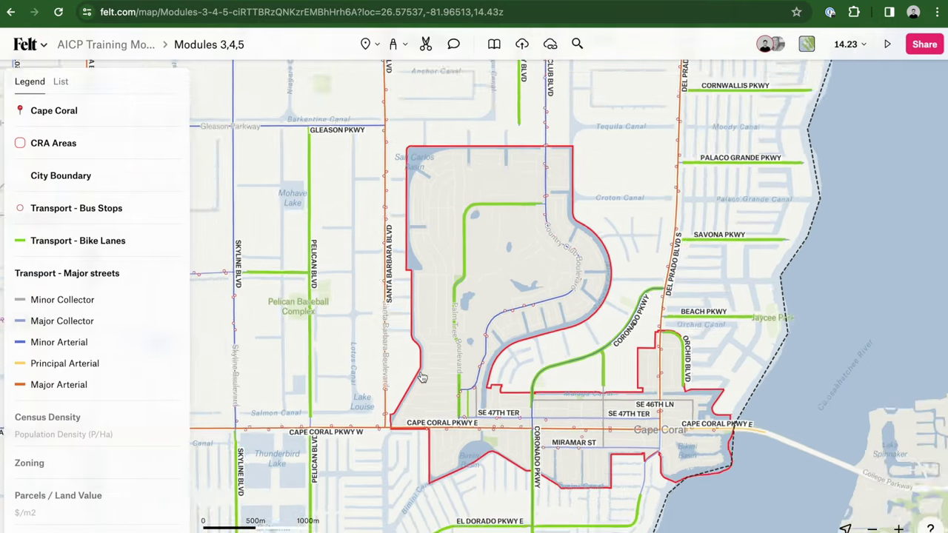
{"action": "scroll", "coordinate": [422, 378], "scroll_direction": "down", "scroll_amount": 4}
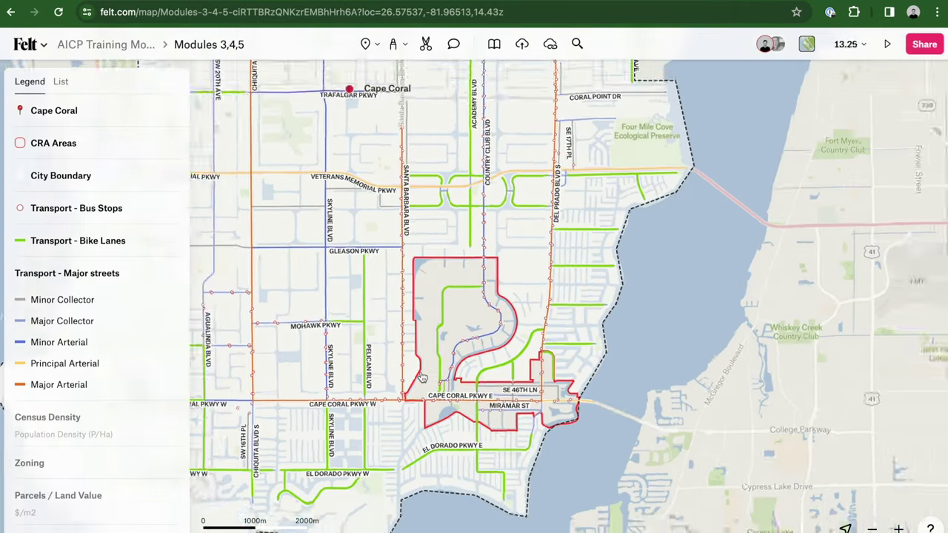
{"action": "left_click_drag", "start_coordinate": [412, 326], "coordinate": [480, 334]}
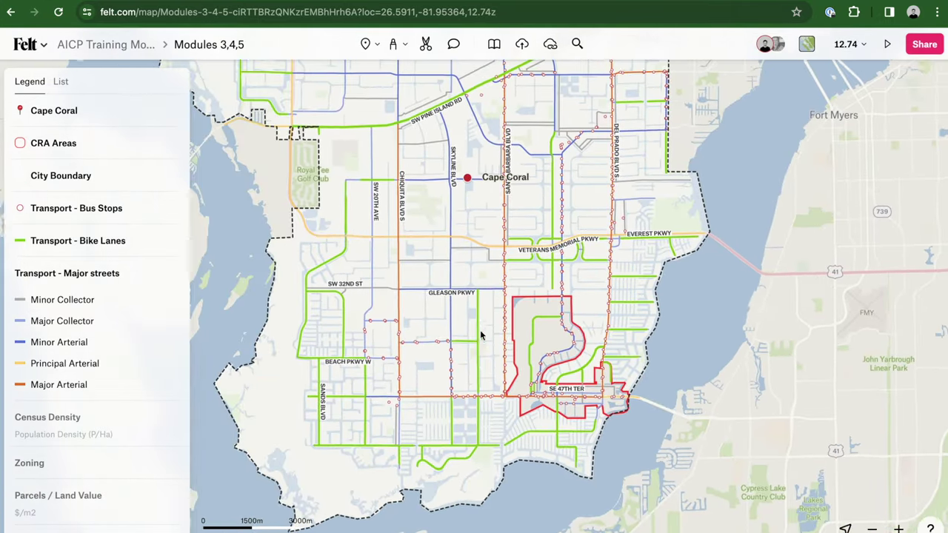
{"action": "scroll", "coordinate": [480, 334], "scroll_direction": "down", "scroll_amount": 4}
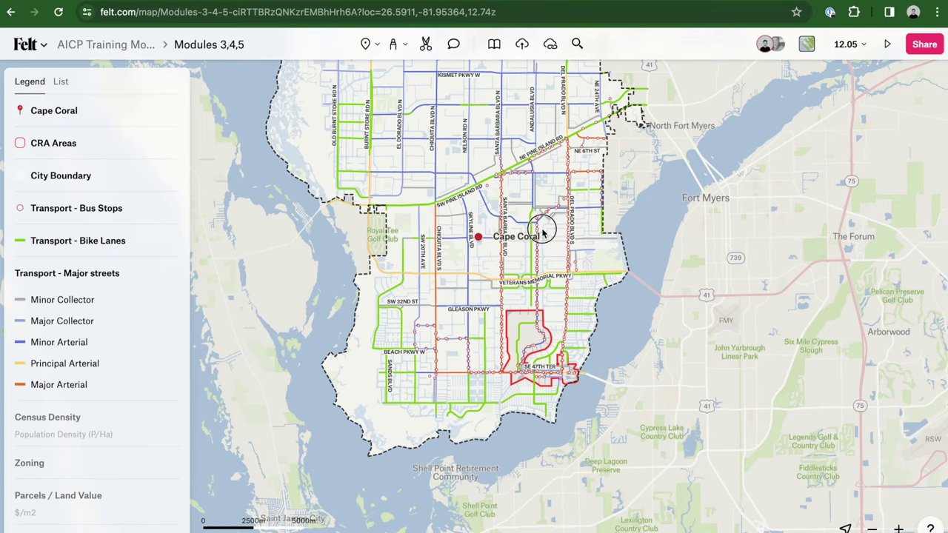
{"action": "left_click_drag", "start_coordinate": [544, 176], "coordinate": [544, 244]}
{"action": "scroll", "coordinate": [532, 333], "scroll_direction": "down", "scroll_amount": 3}
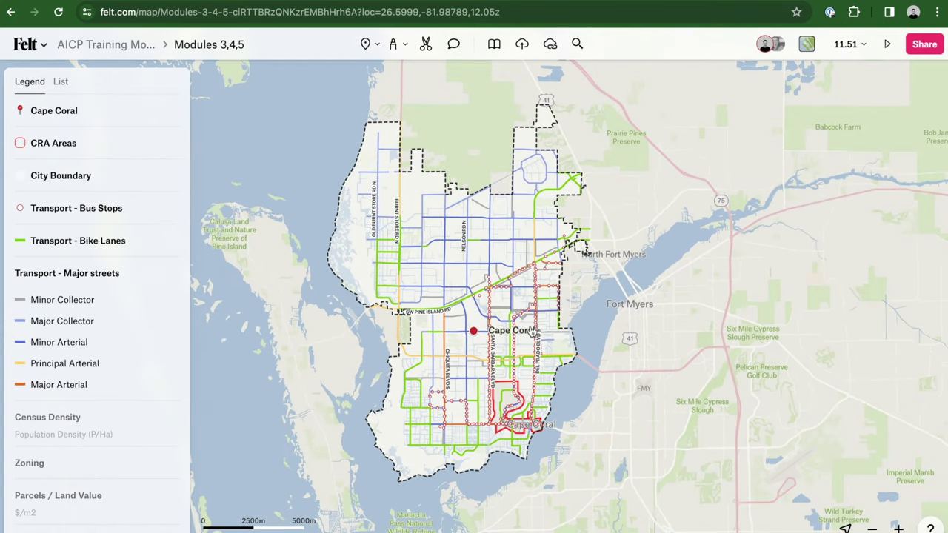
{"action": "left_click_drag", "start_coordinate": [521, 330], "coordinate": [571, 335]}
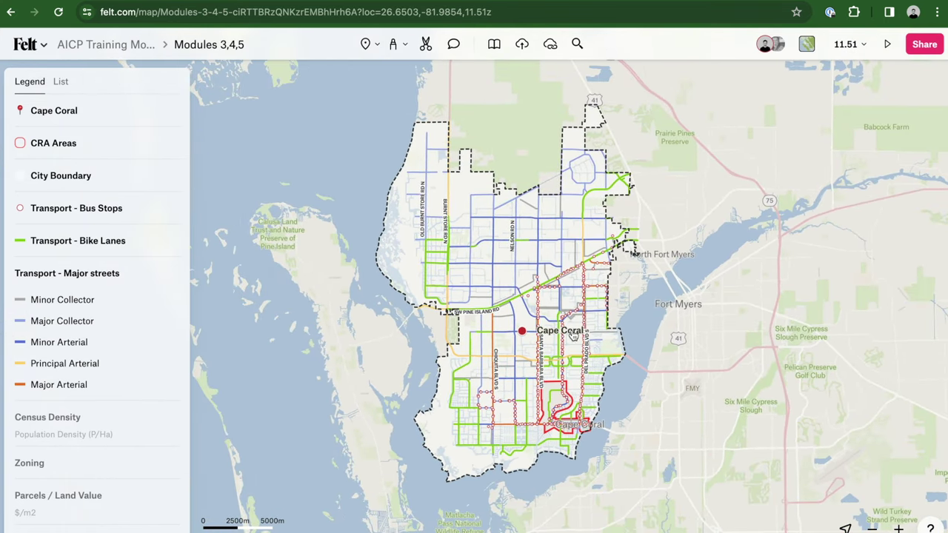
Step: Review the color, line and label style settings of the Transport - Major streets layer
{"action": "left_click", "coordinate": [75, 272]}
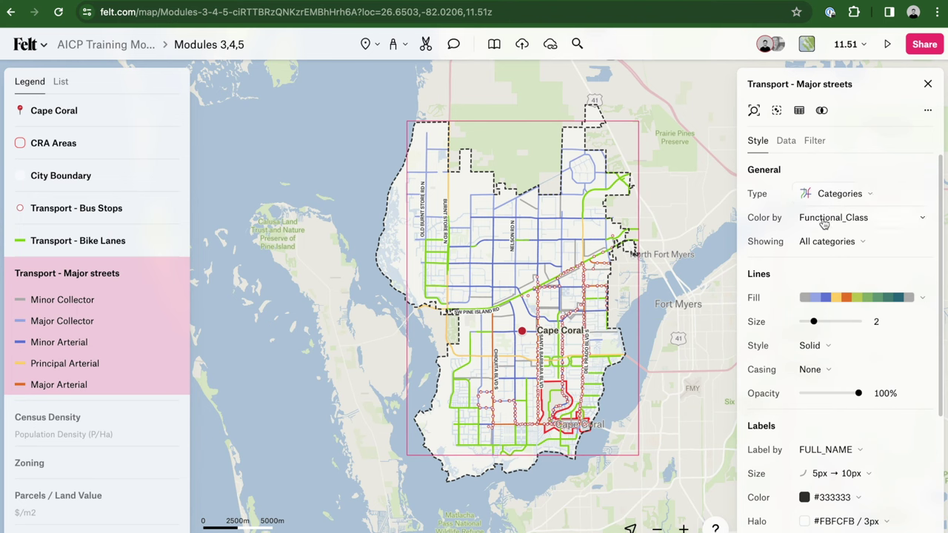
{"action": "scroll", "coordinate": [824, 299], "scroll_direction": "down", "scroll_amount": 3}
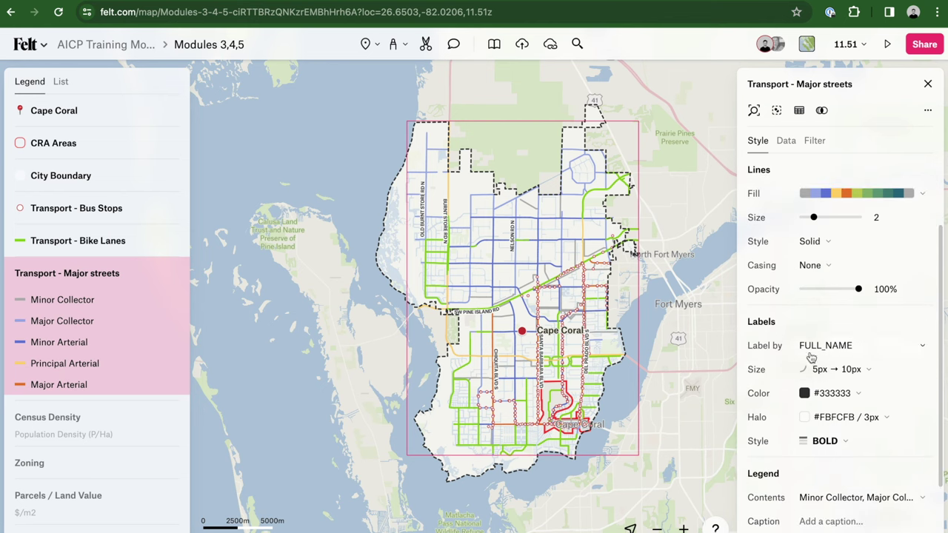
{"action": "left_click", "coordinate": [691, 400]}
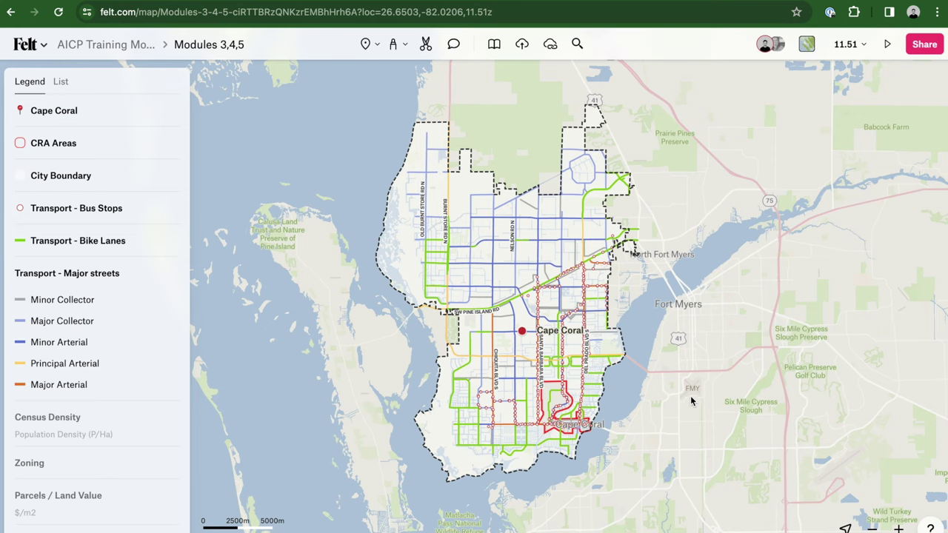
{"action": "scroll", "coordinate": [691, 400], "scroll_direction": "down", "scroll_amount": 2}
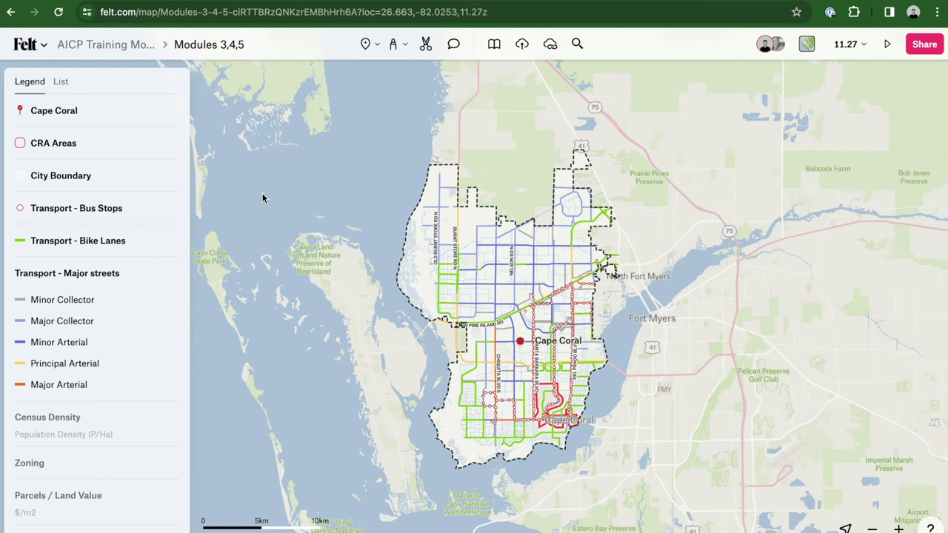
{"action": "left_click", "coordinate": [49, 52]}
{"action": "mouse_move", "coordinate": [31, 148]}
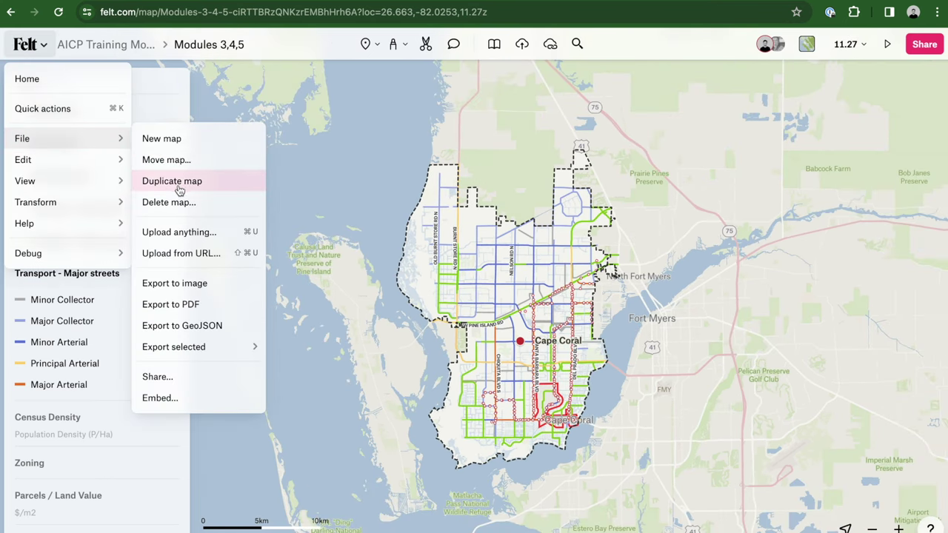
{"action": "left_click", "coordinate": [376, 231]}
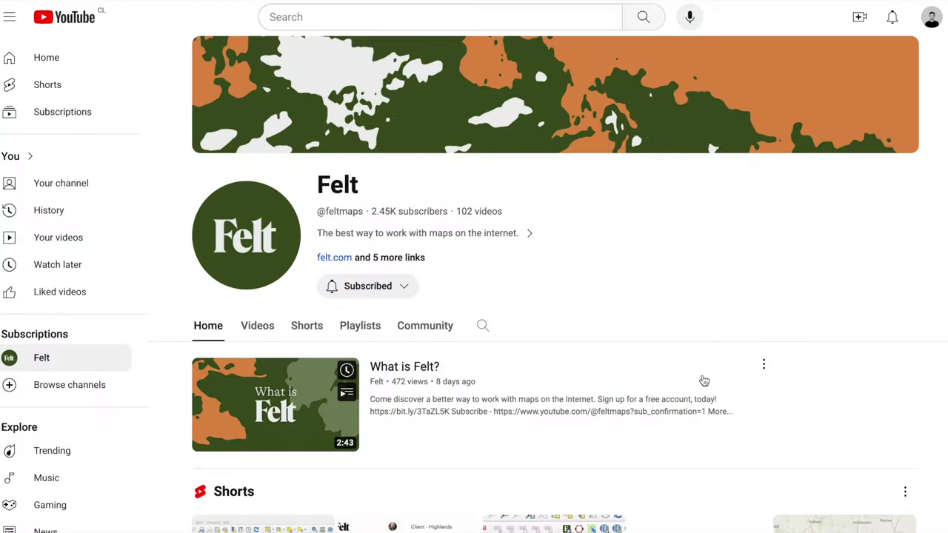
Step: Browse the Felt YouTube channel's home page through the Getting Started with Felt, Videos and Felt Explained sections
{"action": "scroll", "coordinate": [704, 379], "scroll_direction": "down", "scroll_amount": 3}
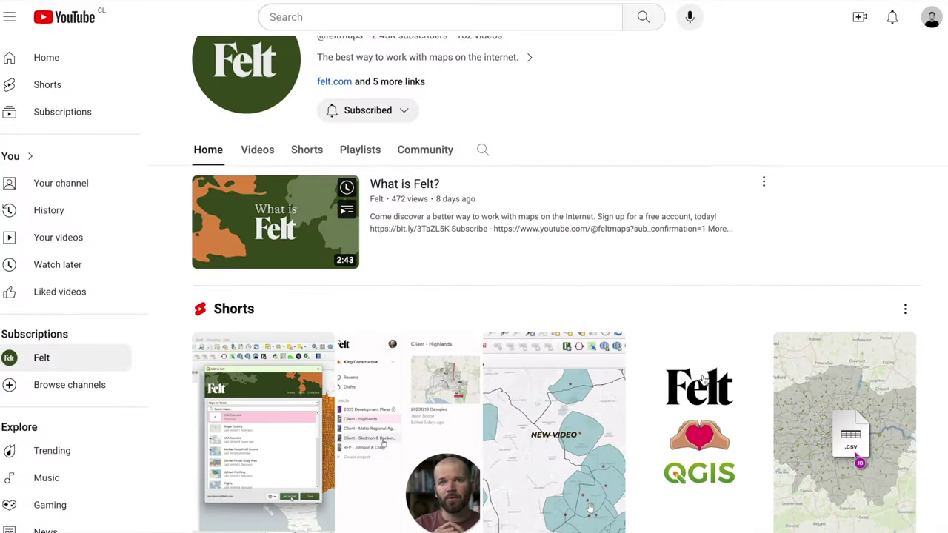
{"action": "scroll", "coordinate": [704, 380], "scroll_direction": "down", "scroll_amount": 3}
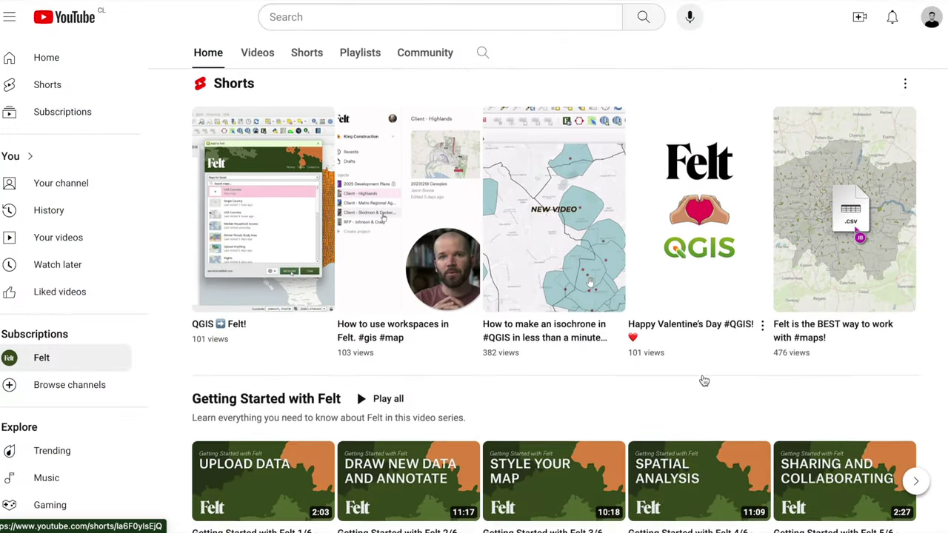
{"action": "scroll", "coordinate": [704, 381], "scroll_direction": "down", "scroll_amount": 3}
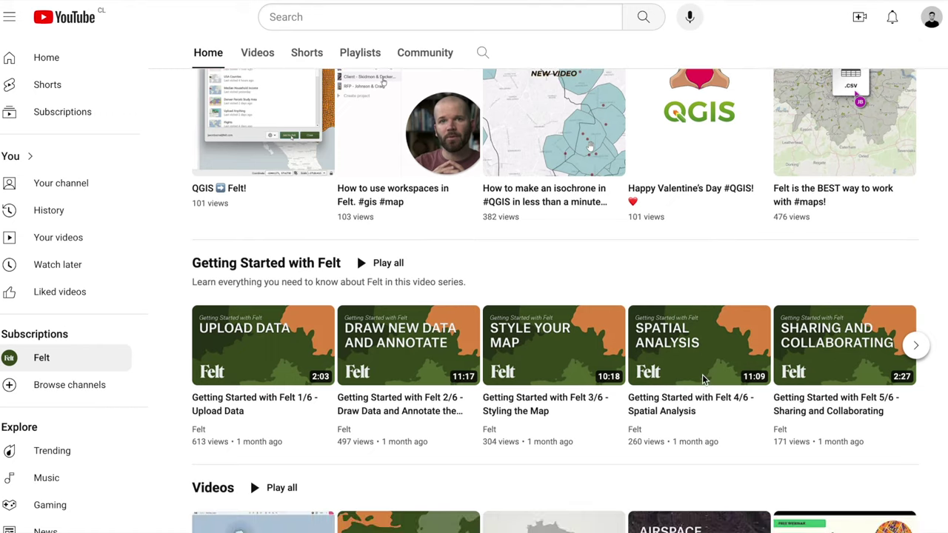
{"action": "scroll", "coordinate": [704, 379], "scroll_direction": "down", "scroll_amount": 3}
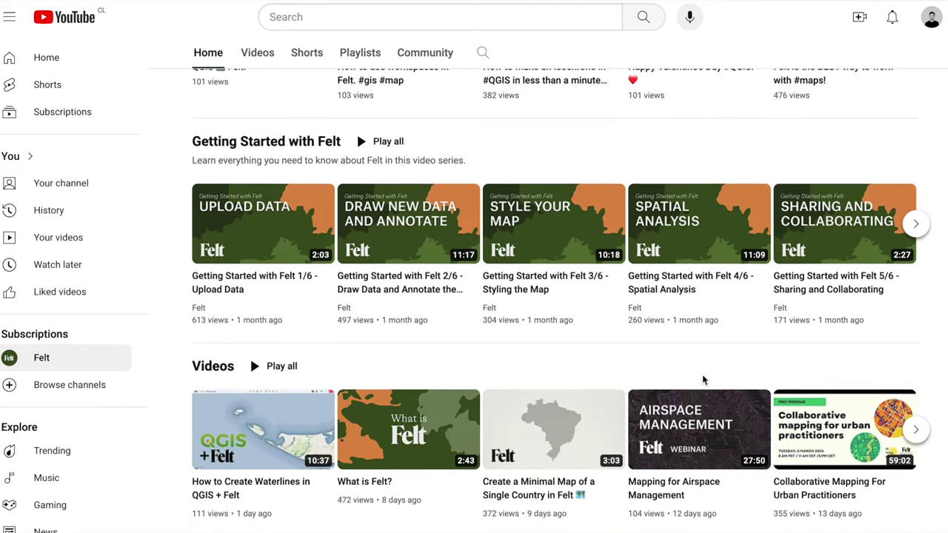
{"action": "scroll", "coordinate": [704, 380], "scroll_direction": "down", "scroll_amount": 5}
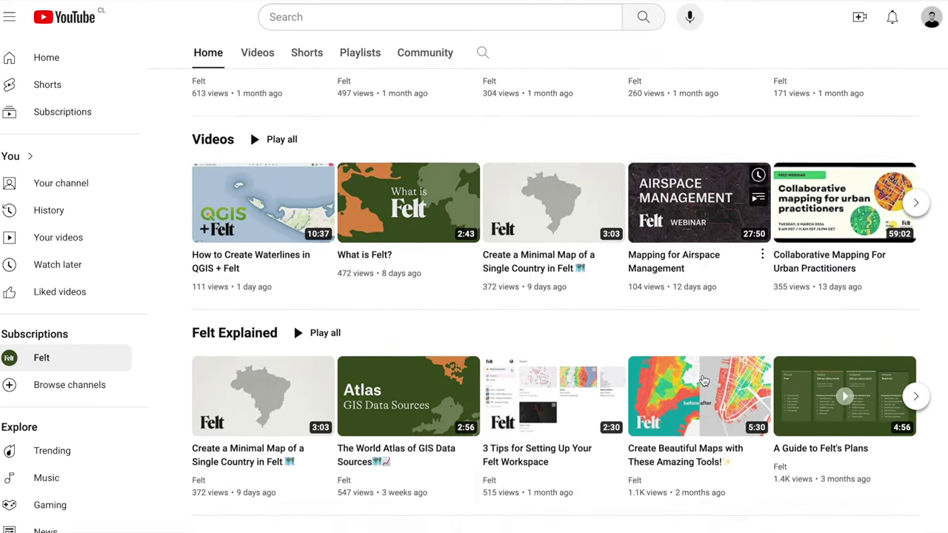
{"action": "scroll", "coordinate": [704, 381], "scroll_direction": "down", "scroll_amount": 5}
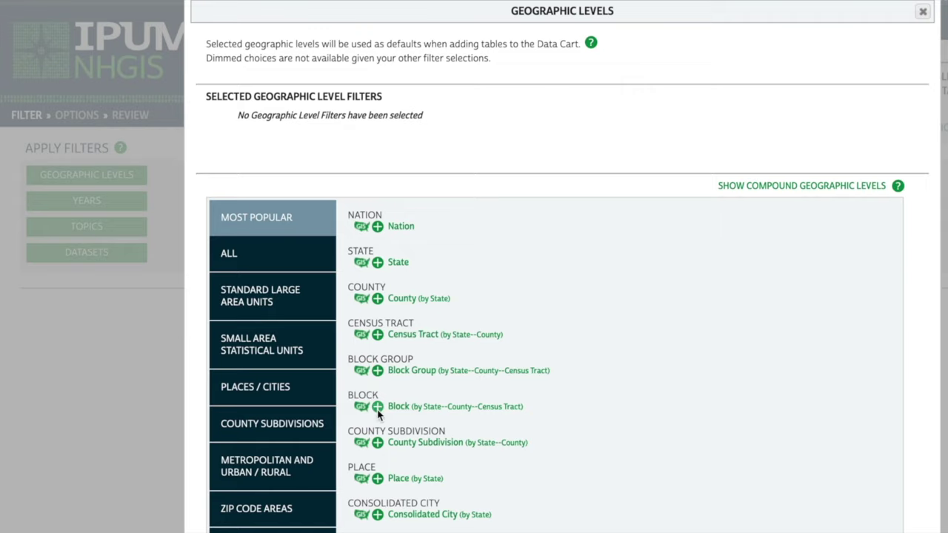
Step: Add the Block geographic level filter in NHGIS, and search Lee County Maps and Apps for zoning
{"action": "left_click", "coordinate": [378, 406]}
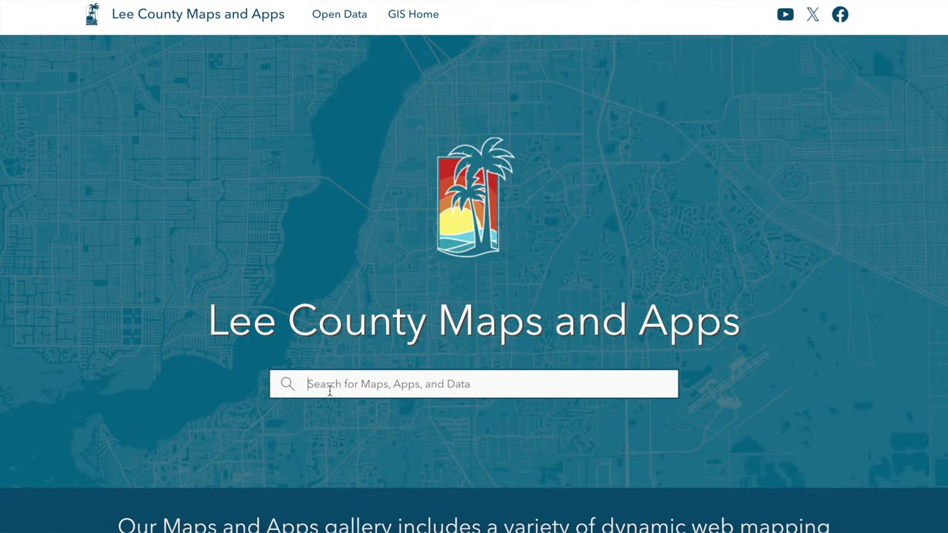
{"action": "left_click", "coordinate": [328, 384]}
{"action": "type", "text": "zoning"}
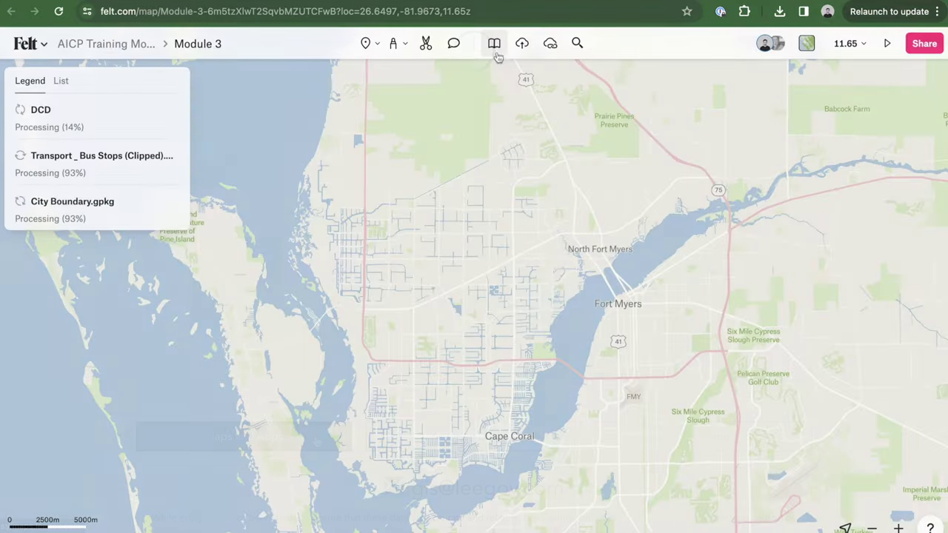
Step: Search the Felt layer library for parks and choose a layer from the results
{"action": "left_click", "coordinate": [494, 43]}
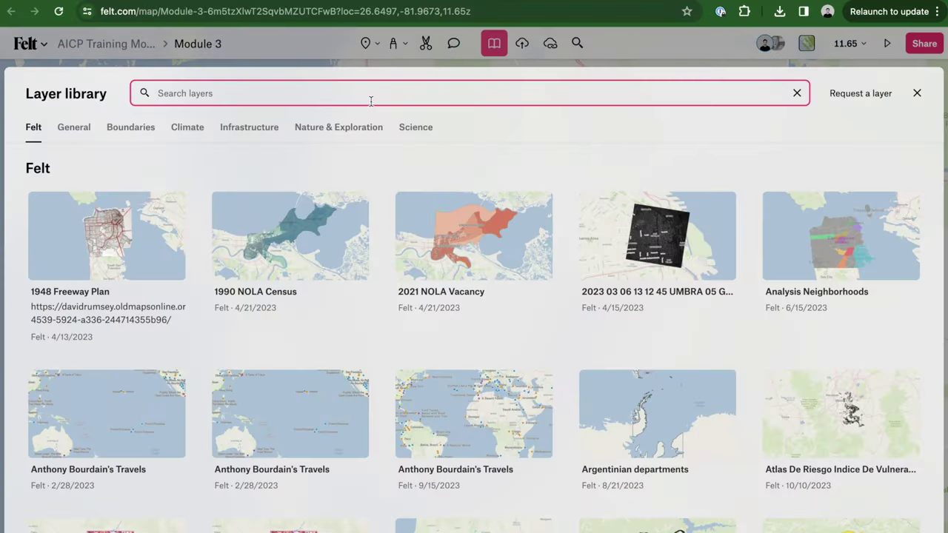
{"action": "type", "text": "parks"}
{"action": "left_click", "coordinate": [290, 231]}
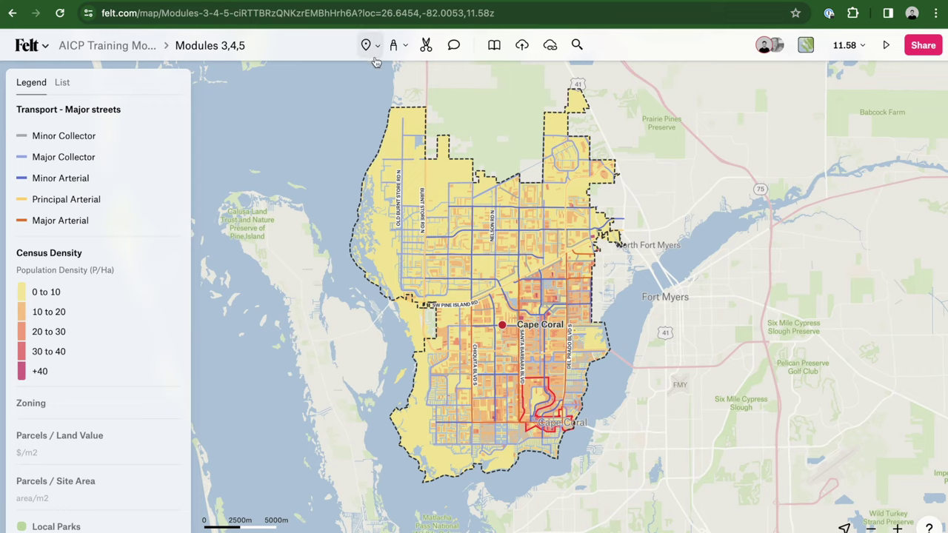
Step: Draw a red Marker line along Pine Island Rd and a south-pointing arrow beside the city's eastern boundary
{"action": "left_click", "coordinate": [393, 55]}
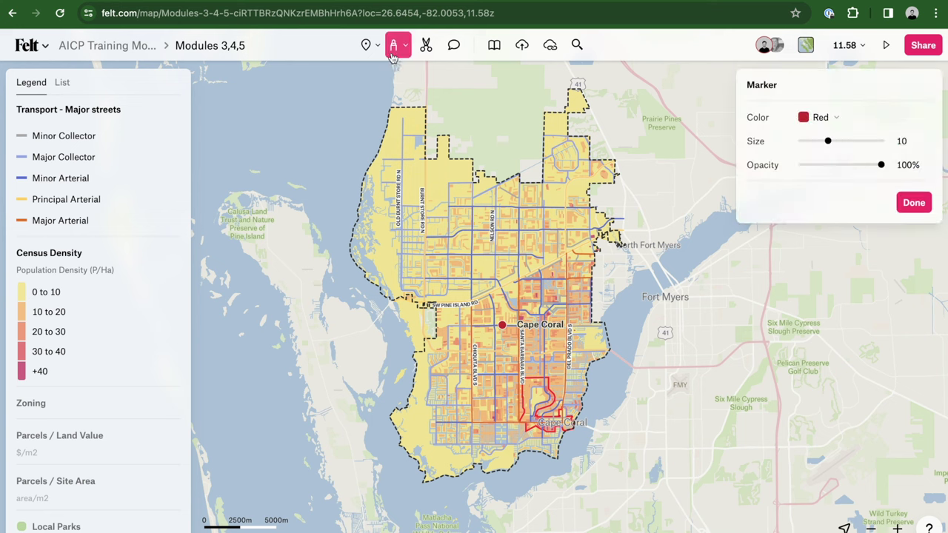
{"action": "left_click_drag", "start_coordinate": [435, 317], "coordinate": [601, 242]}
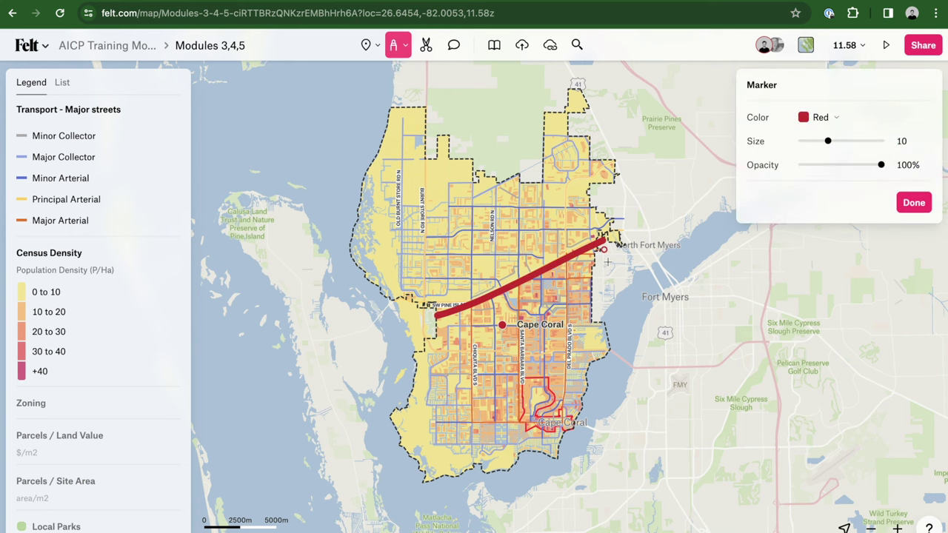
{"action": "mouse_move", "coordinate": [609, 289]}
{"action": "left_mouse_down"}
{"action": "mouse_move", "coordinate": [602, 300]}
{"action": "mouse_move", "coordinate": [619, 289]}
{"action": "left_mouse_up"}
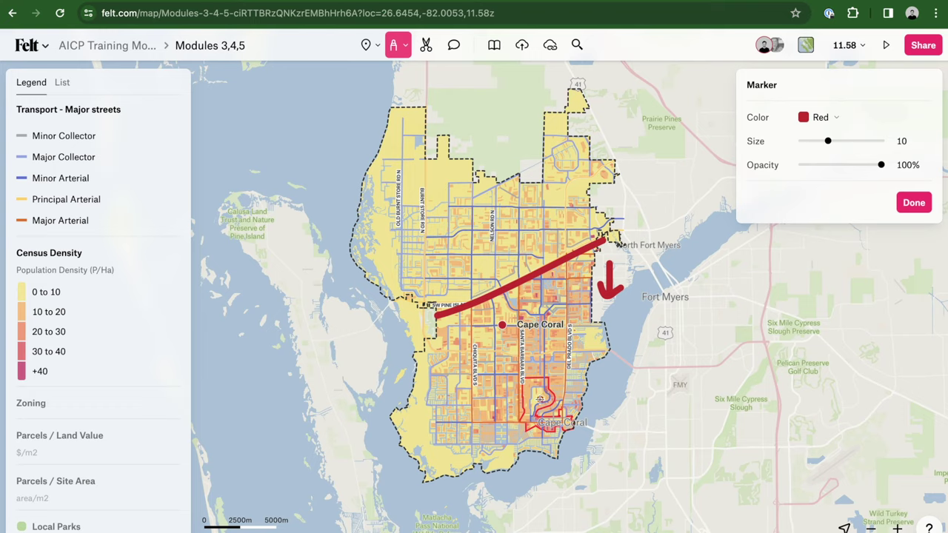
Step: Mark the north-south corridors of Chiquita Blvd, Santa Barbara Blvd and Del Prado Blvd south of Pine Island Rd with red Marker lines
{"action": "scroll", "coordinate": [540, 400], "scroll_direction": "up", "scroll_amount": 5}
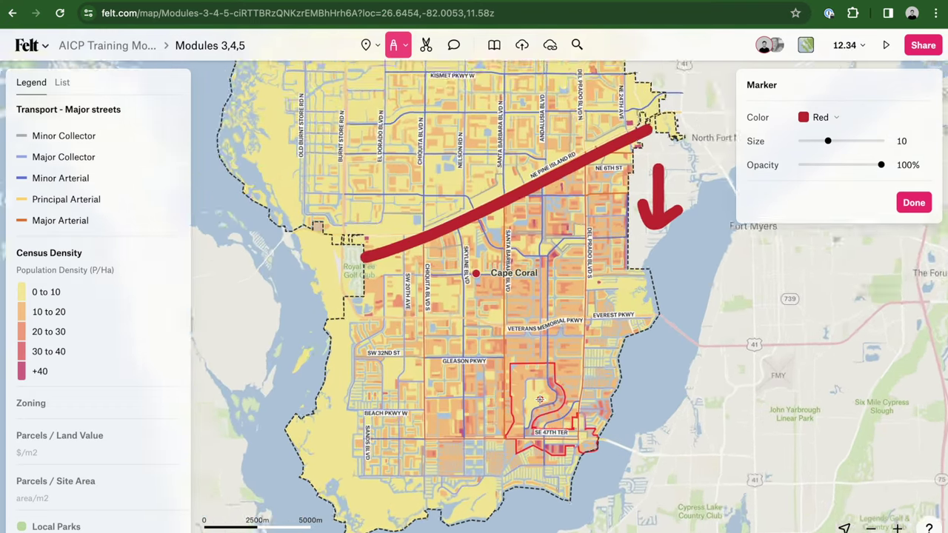
{"action": "scroll", "coordinate": [540, 400], "scroll_direction": "up", "scroll_amount": 1}
{"action": "left_click_drag", "start_coordinate": [410, 239], "coordinate": [410, 452]}
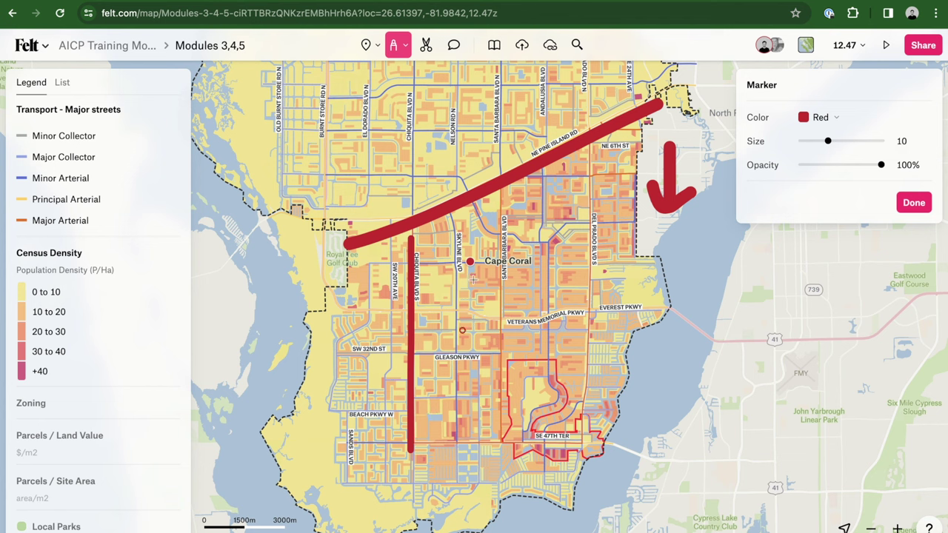
{"action": "left_click_drag", "start_coordinate": [505, 198], "coordinate": [501, 420]}
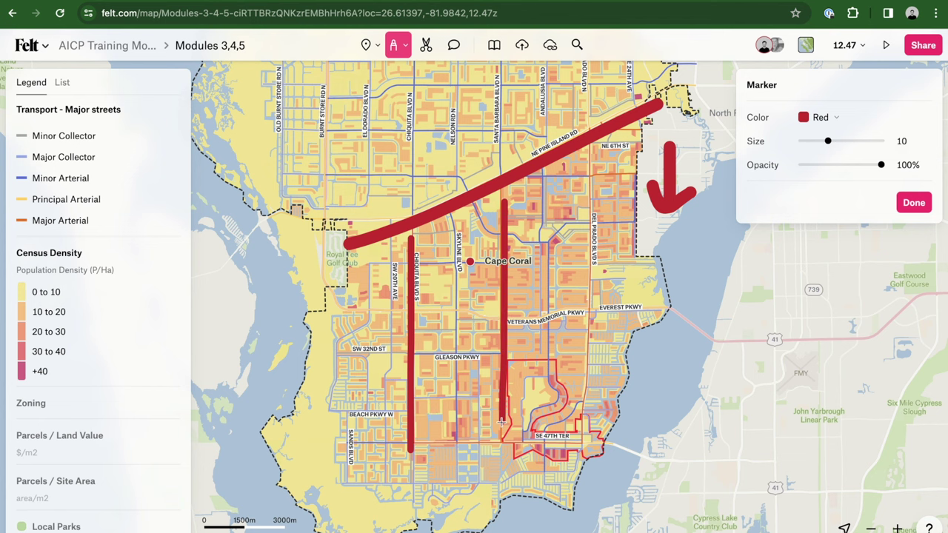
{"action": "left_click_drag", "start_coordinate": [593, 180], "coordinate": [586, 393]}
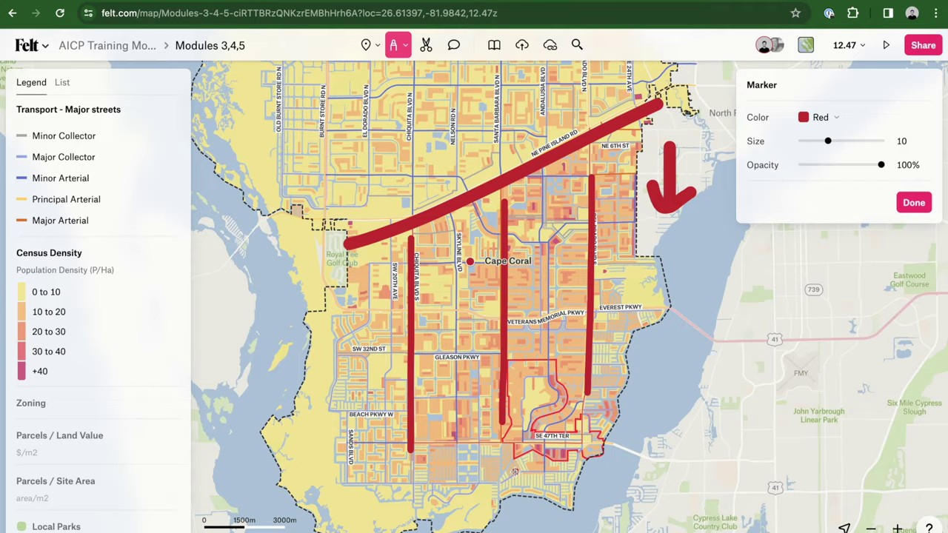
Step: Circle the red-outlined CRA area around Cape Coral Pkwy E with the red Marker
{"action": "scroll", "coordinate": [515, 472], "scroll_direction": "up", "scroll_amount": 5}
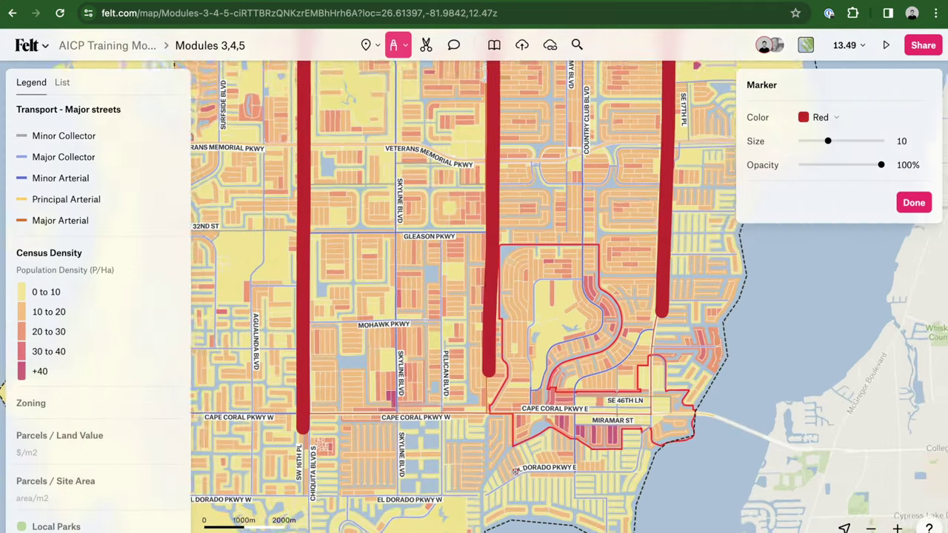
{"action": "scroll", "coordinate": [515, 472], "scroll_direction": "up", "scroll_amount": 2}
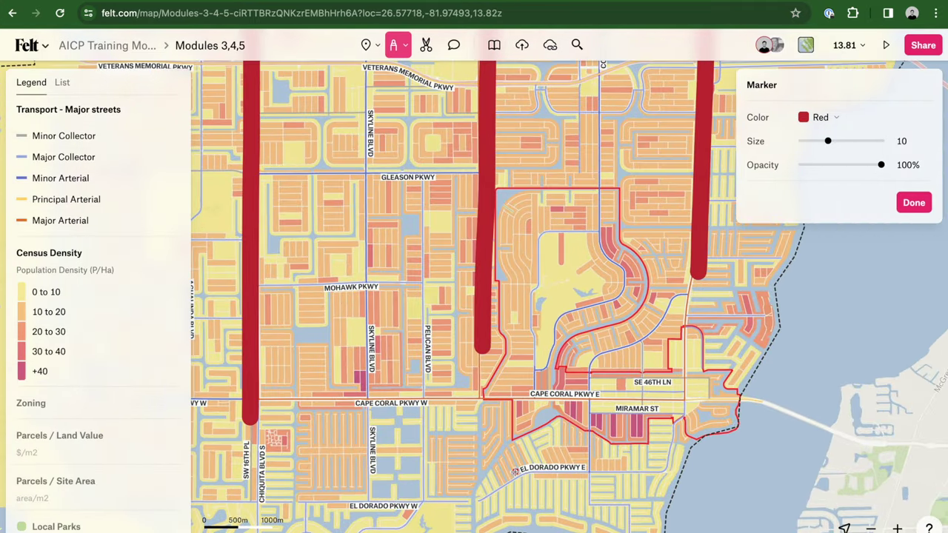
{"action": "mouse_move", "coordinate": [731, 480]}
{"action": "left_mouse_down"}
{"action": "mouse_move", "coordinate": [636, 481]}
{"action": "mouse_move", "coordinate": [505, 458]}
{"action": "mouse_move", "coordinate": [431, 417]}
{"action": "mouse_move", "coordinate": [387, 335]}
{"action": "mouse_move", "coordinate": [431, 261]}
{"action": "mouse_move", "coordinate": [530, 219]}
{"action": "mouse_move", "coordinate": [657, 228]}
{"action": "mouse_move", "coordinate": [792, 316]}
{"action": "mouse_move", "coordinate": [817, 402]}
{"action": "mouse_move", "coordinate": [741, 487]}
{"action": "mouse_move", "coordinate": [637, 521]}
{"action": "left_mouse_up"}
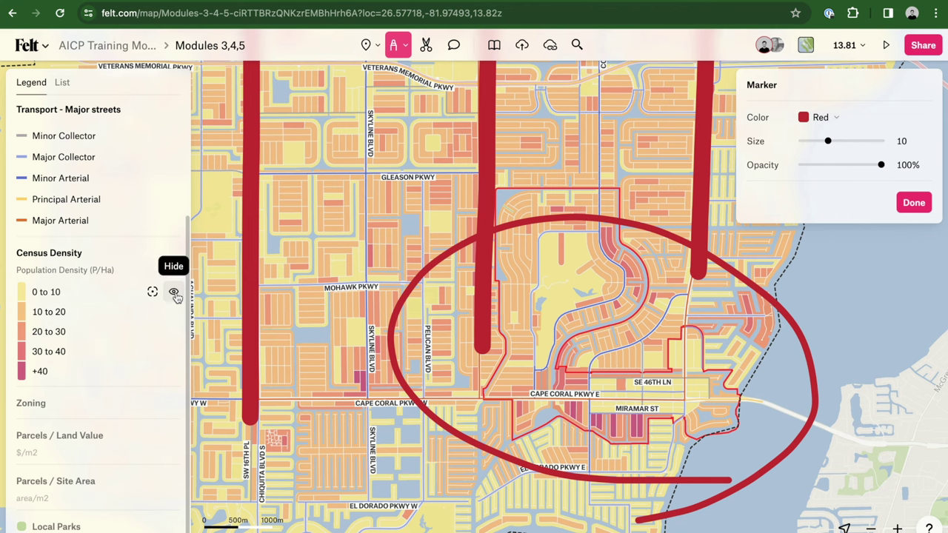
Step: Hide the 0 to 10, 10 to 20 and 20 to 30 population density classes of the Census Density layer
{"action": "left_click", "coordinate": [176, 297]}
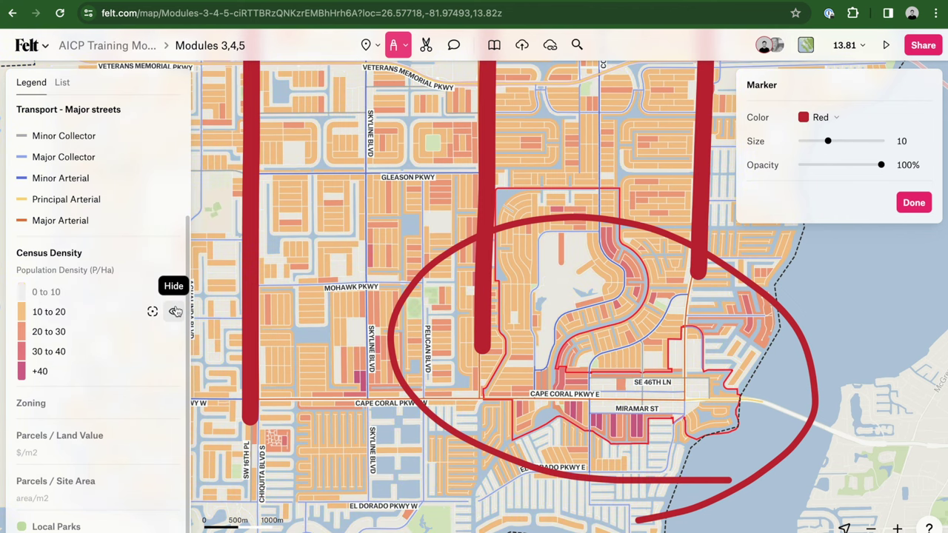
{"action": "left_click", "coordinate": [175, 313]}
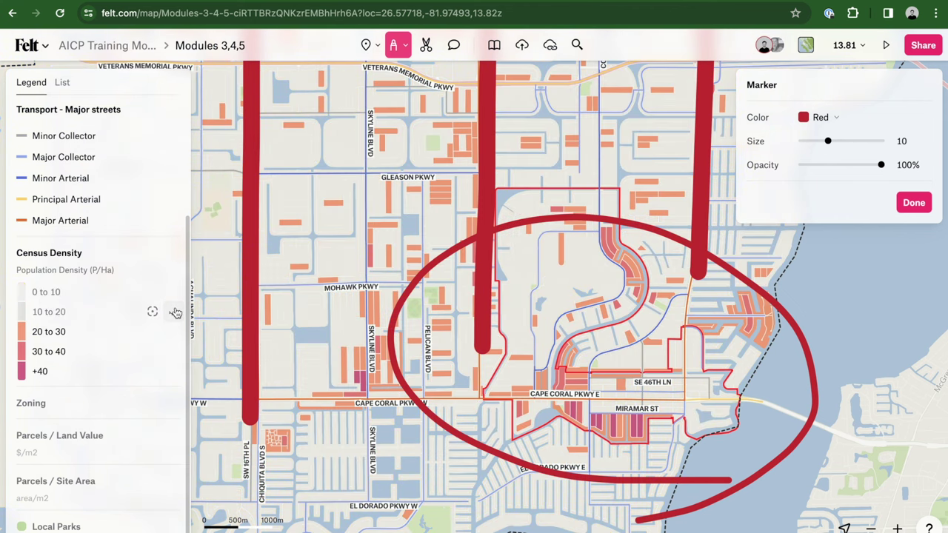
{"action": "left_click", "coordinate": [175, 333]}
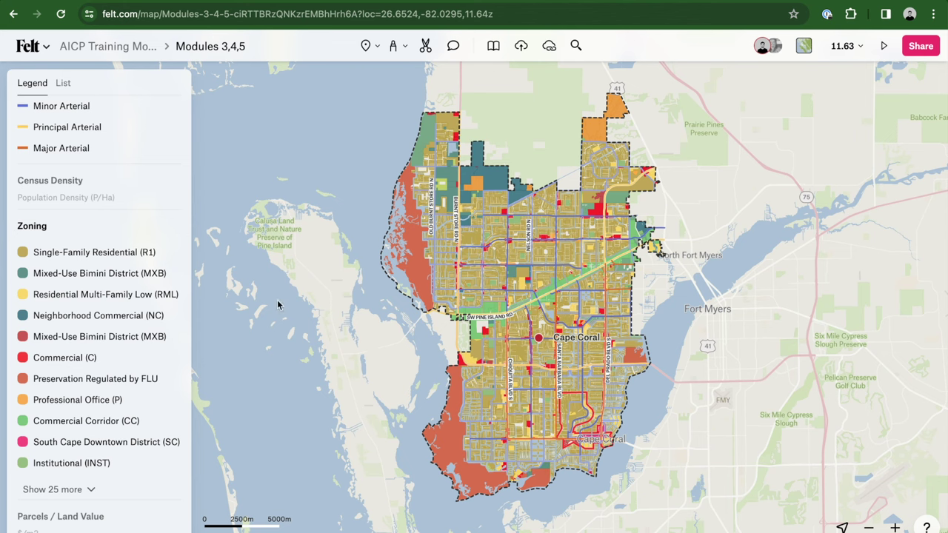
Step: Review the Zoning layer's style settings and compare the map with the Single-Family Residential (R1) category hidden and shown
{"action": "left_click", "coordinate": [54, 231]}
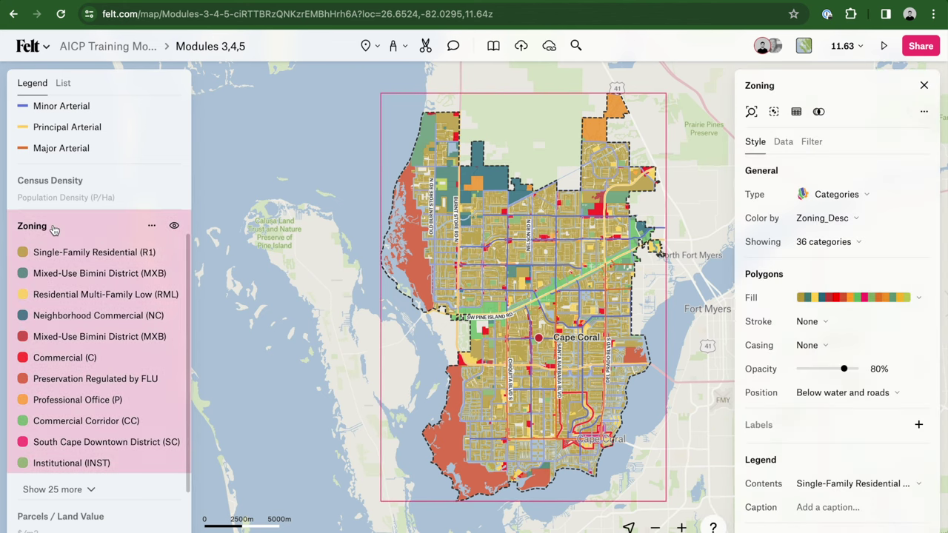
{"action": "left_click", "coordinate": [301, 336]}
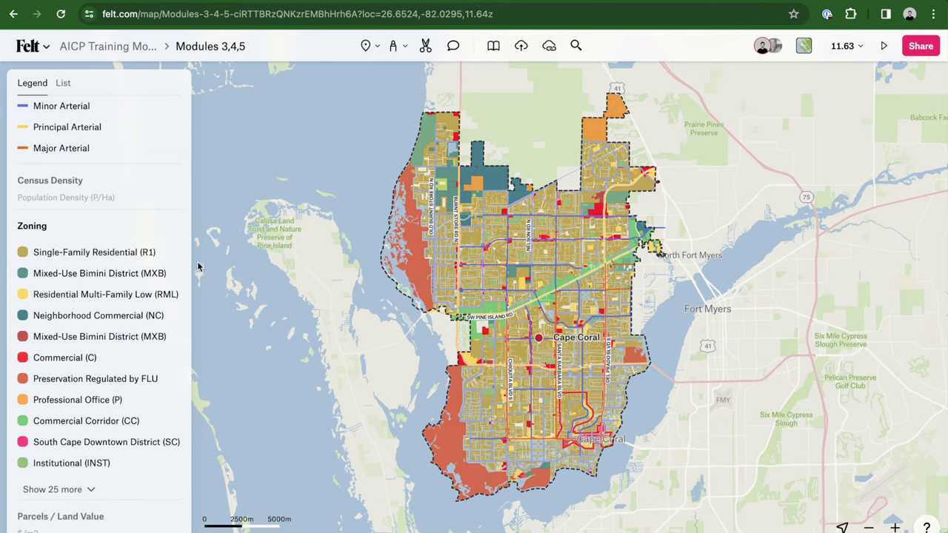
{"action": "left_click", "coordinate": [175, 254]}
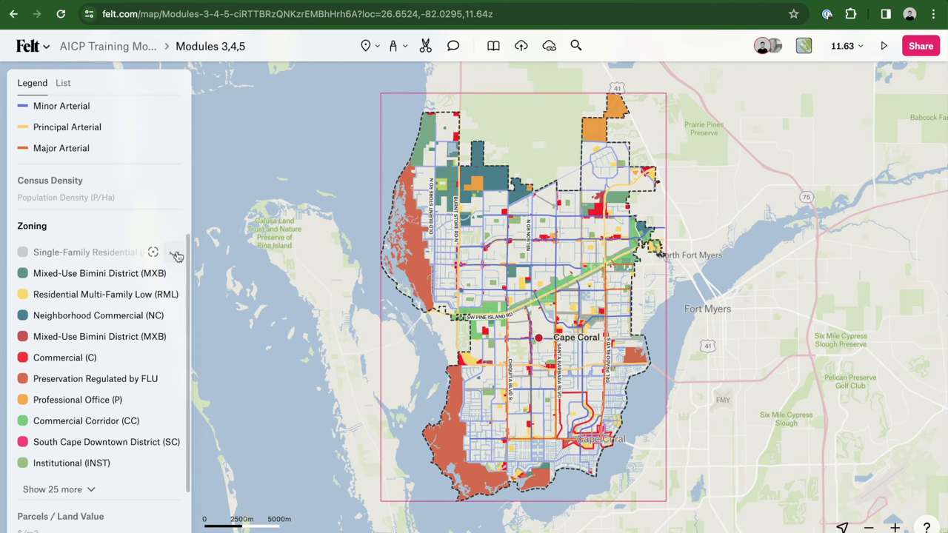
{"action": "left_click", "coordinate": [175, 253]}
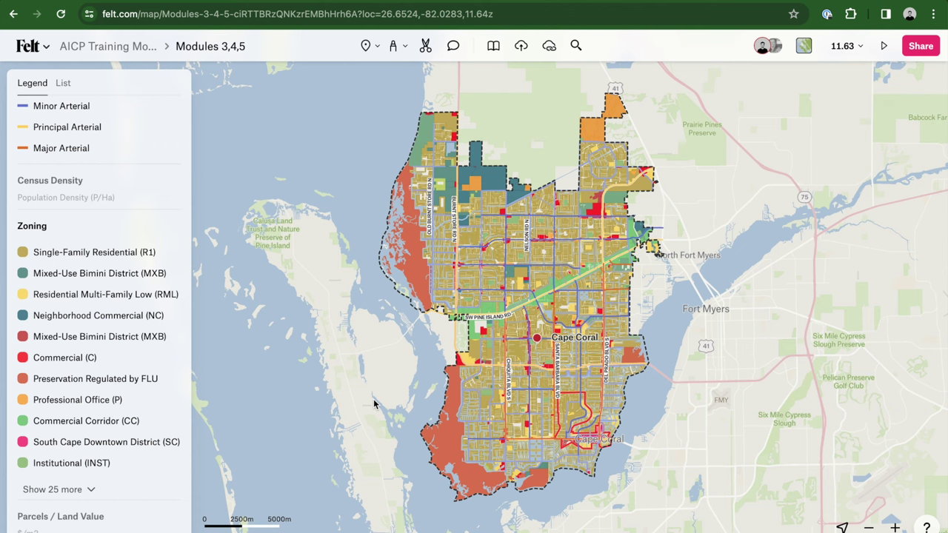
Step: Compare the zoning map with the Commercial (C) and Residential Multi-Family Low (RML) categories hidden and shown in turn
{"action": "left_click", "coordinate": [174, 359]}
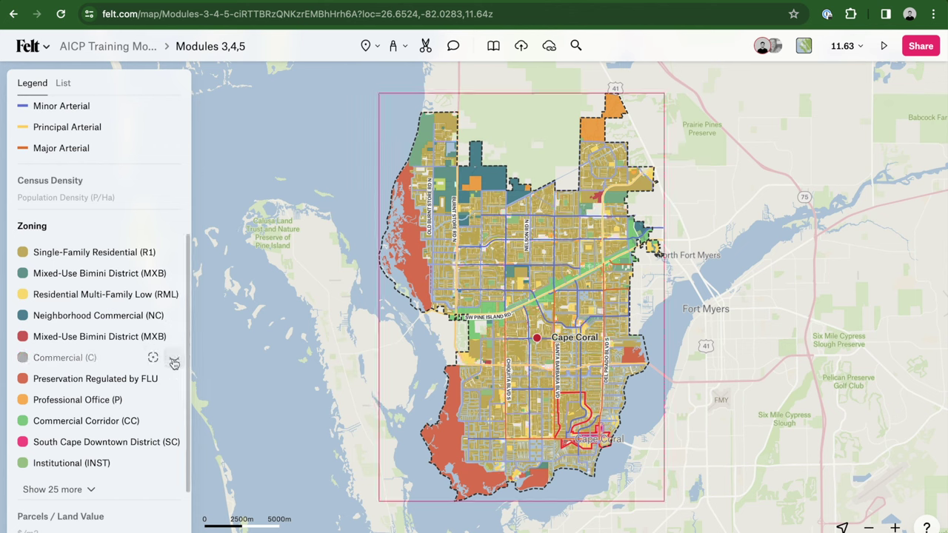
{"action": "left_click", "coordinate": [174, 360]}
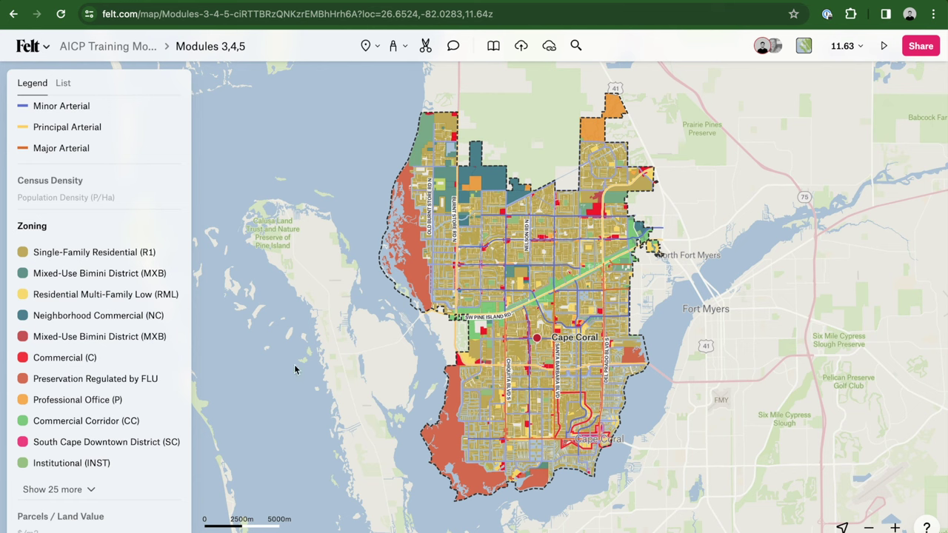
{"action": "left_click", "coordinate": [175, 294]}
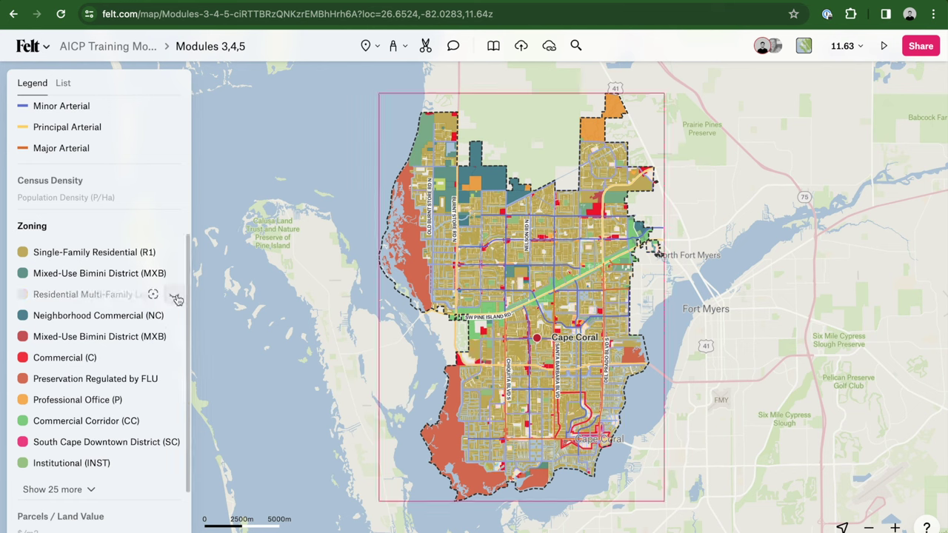
{"action": "left_click", "coordinate": [176, 297]}
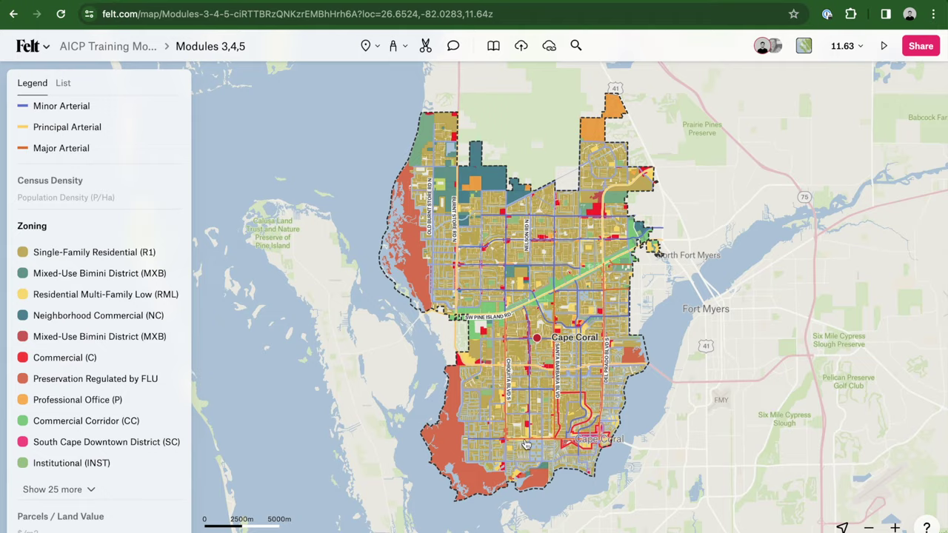
Step: Examine the Residential Multi-Family Low (RML) zoning in southern Cape Coral by hiding and reshowing that category
{"action": "scroll", "coordinate": [526, 444], "scroll_direction": "up", "scroll_amount": 5}
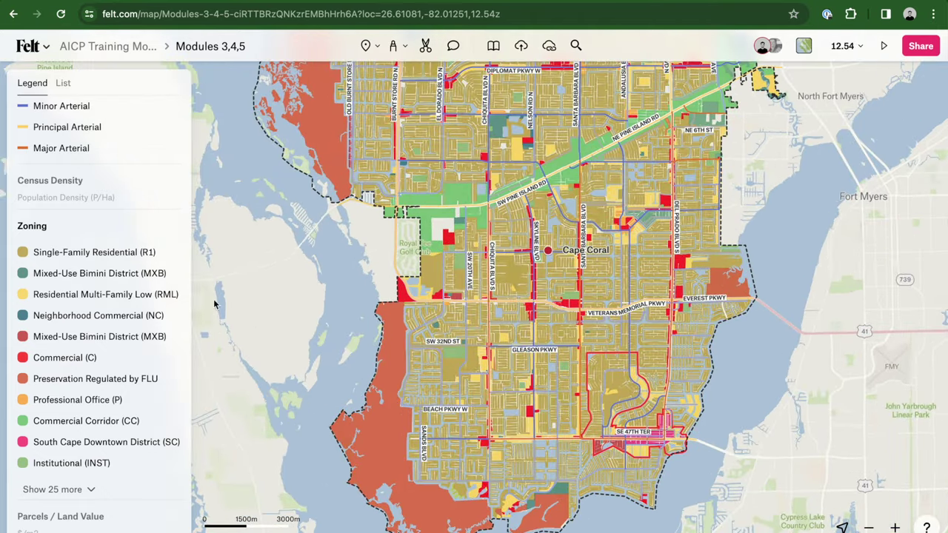
{"action": "left_click", "coordinate": [175, 297]}
{"action": "left_click", "coordinate": [176, 297]}
{"action": "scroll", "coordinate": [308, 379], "scroll_direction": "down", "scroll_amount": 4}
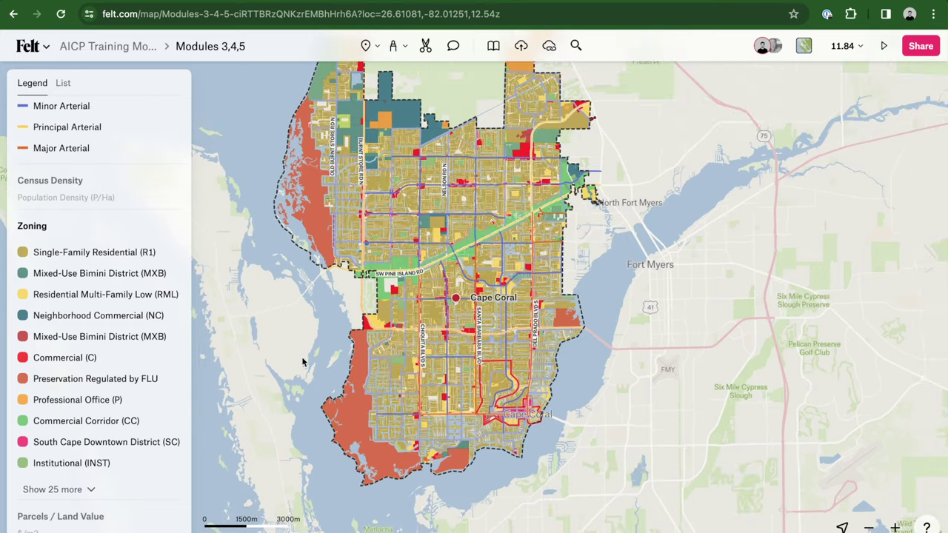
{"action": "left_click_drag", "start_coordinate": [297, 335], "coordinate": [308, 363]}
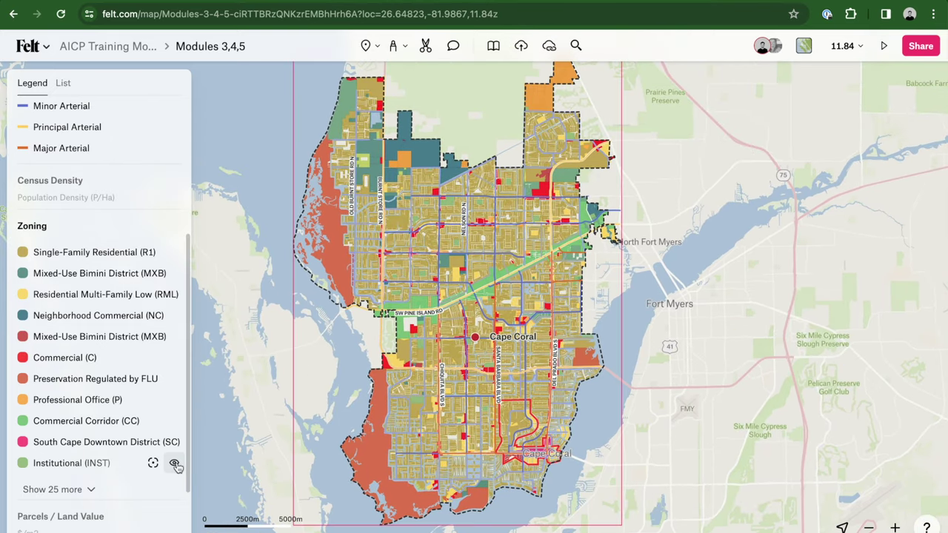
Step: Hide and reshow the Institutional (INST) zoning category twice to locate its parcels across the city
{"action": "left_click", "coordinate": [176, 465]}
{"action": "left_click", "coordinate": [175, 465]}
{"action": "left_click", "coordinate": [176, 465]}
{"action": "left_click", "coordinate": [175, 465]}
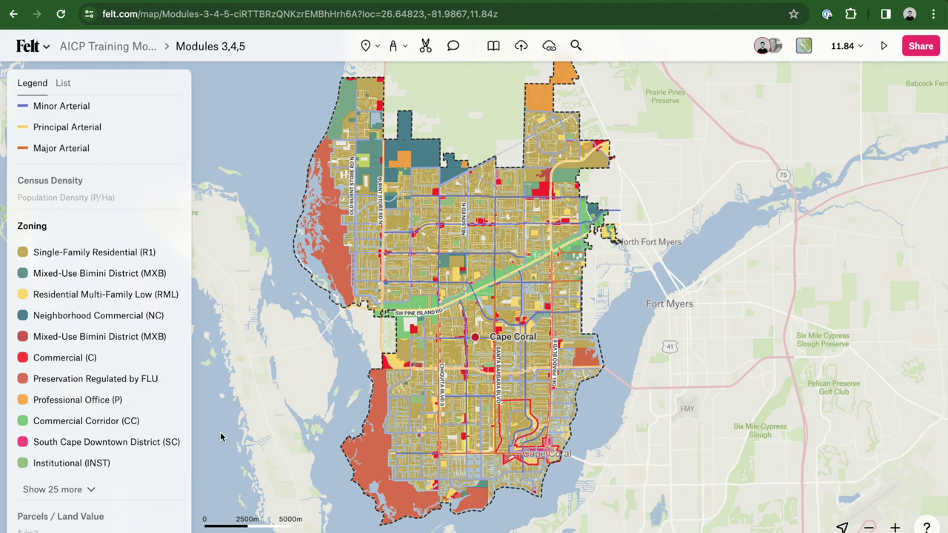
{"action": "scroll", "coordinate": [272, 406], "scroll_direction": "down", "scroll_amount": 3}
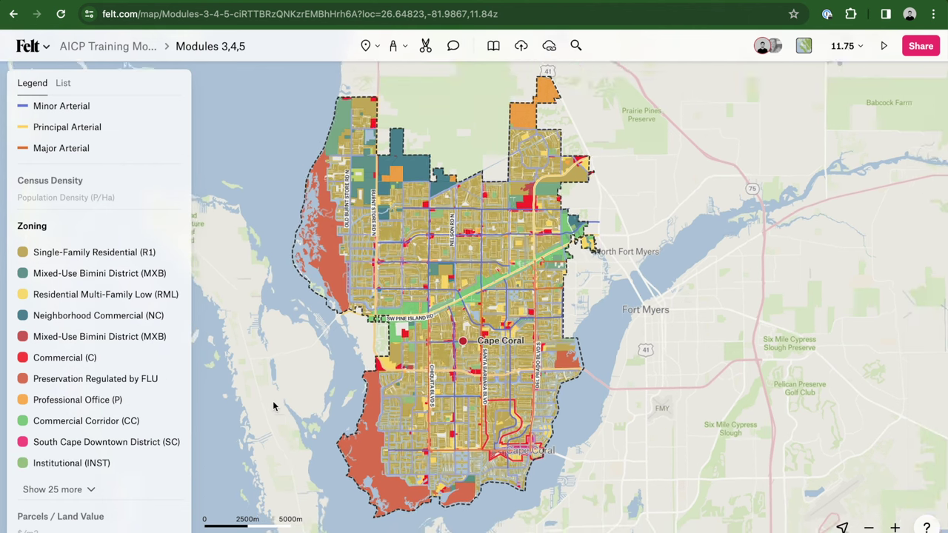
Step: Hide and reshow the Commercial Corridor (CC) zoning category and examine its extent along Pine Island Rd
{"action": "left_click_drag", "start_coordinate": [272, 406], "coordinate": [308, 405]}
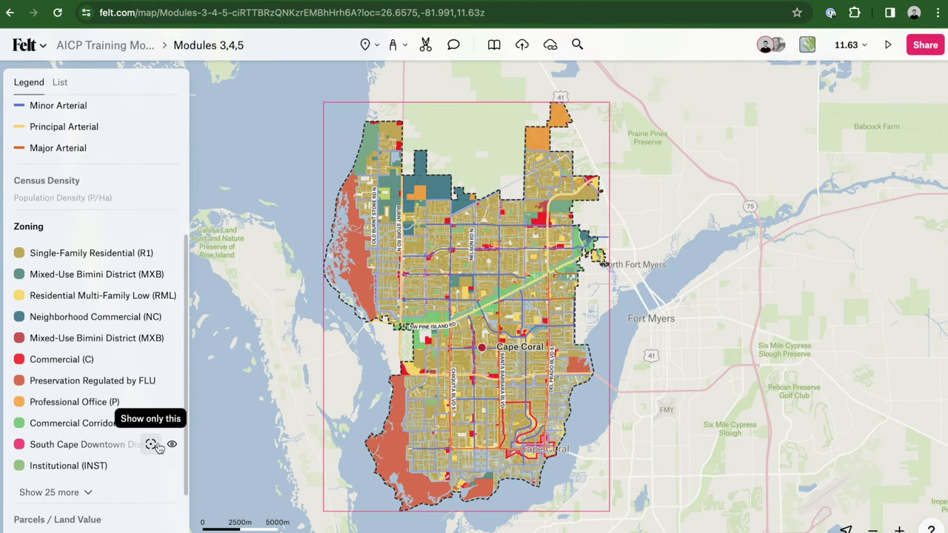
{"action": "left_click", "coordinate": [172, 426]}
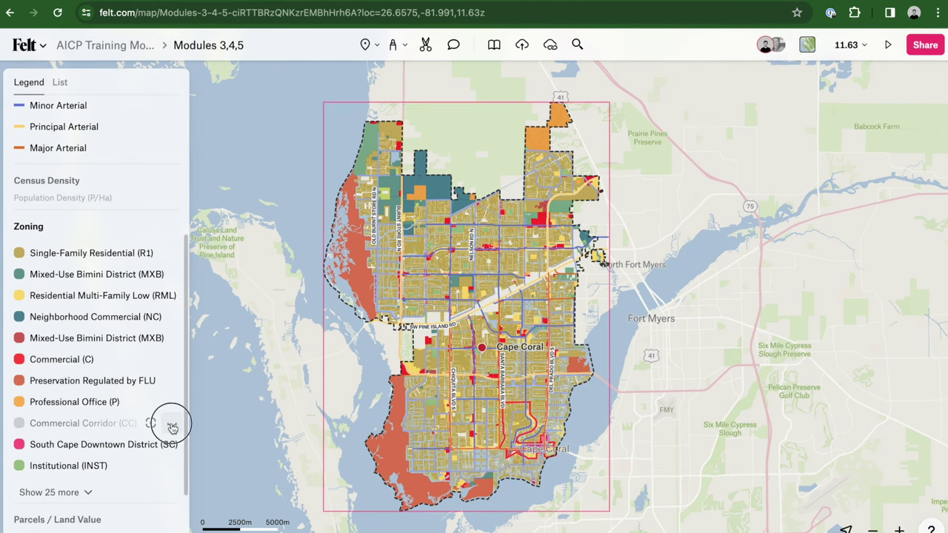
{"action": "left_click", "coordinate": [171, 425]}
{"action": "scroll", "coordinate": [503, 291], "scroll_direction": "up", "scroll_amount": 3}
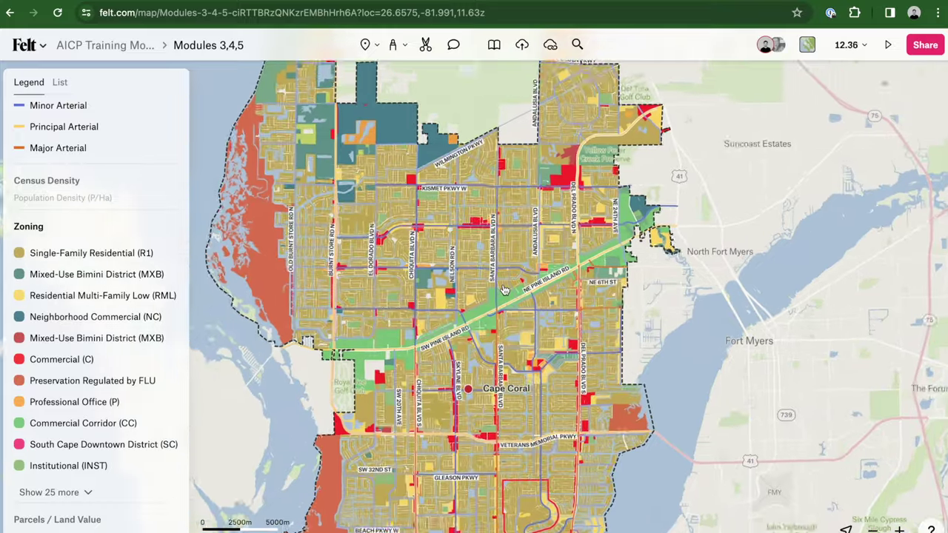
{"action": "scroll", "coordinate": [504, 291], "scroll_direction": "up", "scroll_amount": 2}
{"action": "left_click_drag", "start_coordinate": [451, 330], "coordinate": [530, 348]}
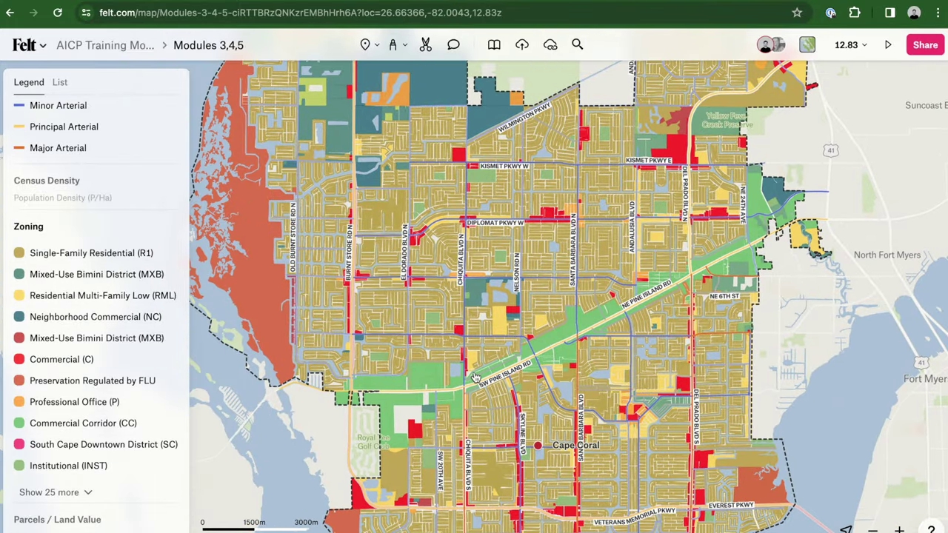
{"action": "scroll", "coordinate": [474, 378], "scroll_direction": "down", "scroll_amount": 4}
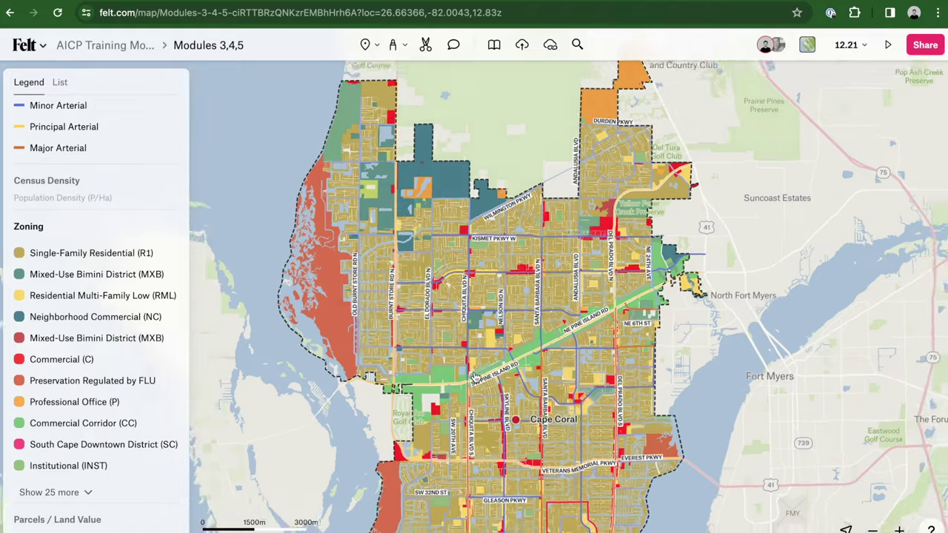
Step: Hide and reshow the Preservation Regulated by FLU zoning category and examine its extent along Cape Coral's western coast
{"action": "scroll", "coordinate": [478, 380], "scroll_direction": "down", "scroll_amount": 2}
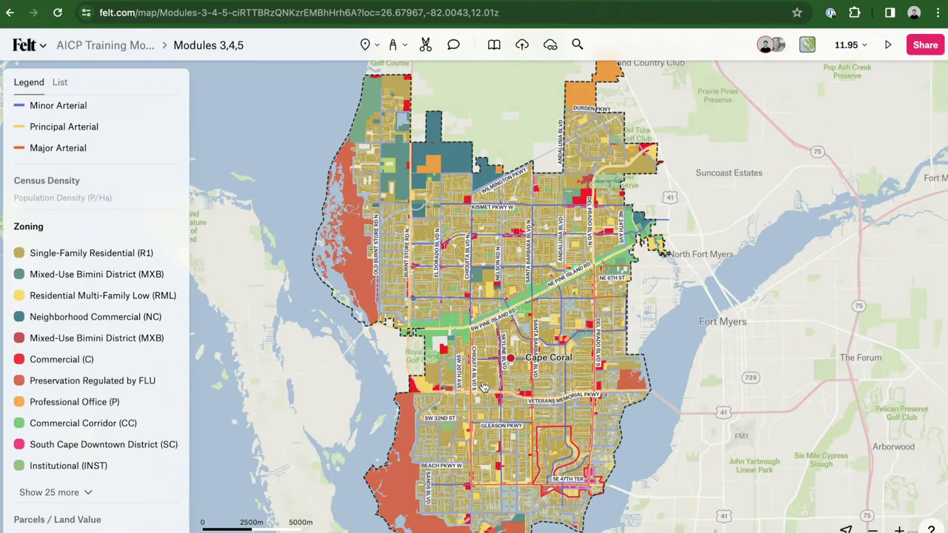
{"action": "scroll", "coordinate": [483, 387], "scroll_direction": "down", "scroll_amount": 1}
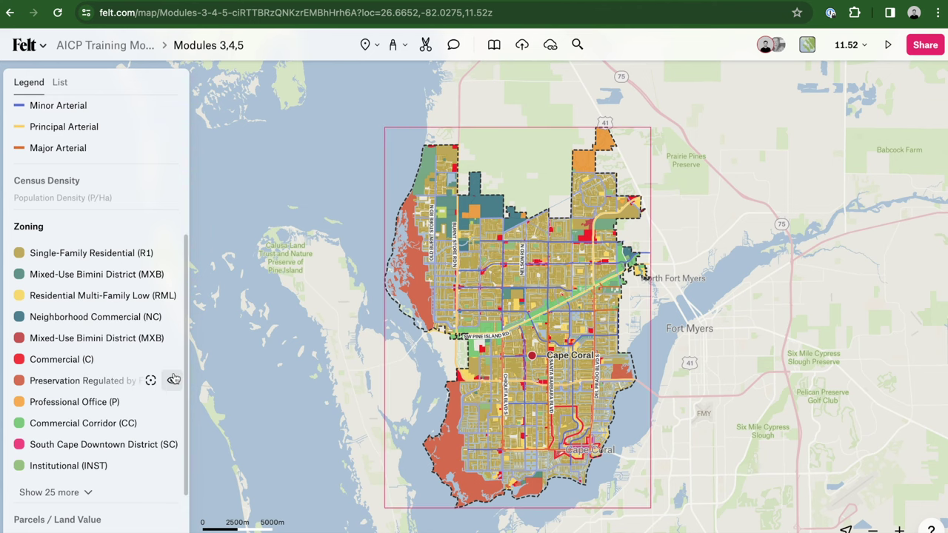
{"action": "left_click", "coordinate": [174, 382]}
{"action": "left_click", "coordinate": [173, 382]}
{"action": "scroll", "coordinate": [388, 277], "scroll_direction": "up", "scroll_amount": 5}
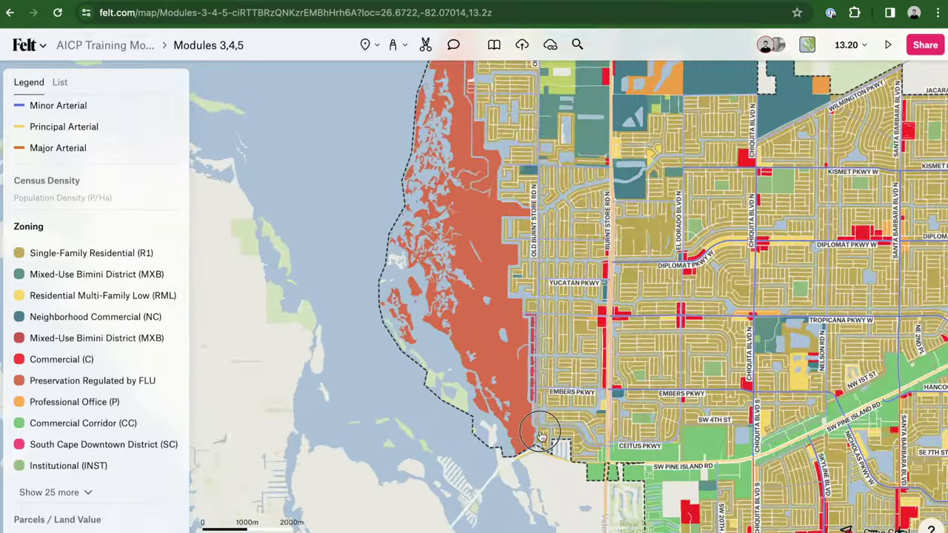
{"action": "scroll", "coordinate": [513, 284], "scroll_direction": "down", "scroll_amount": 3}
{"action": "scroll", "coordinate": [551, 338], "scroll_direction": "down", "scroll_amount": 5}
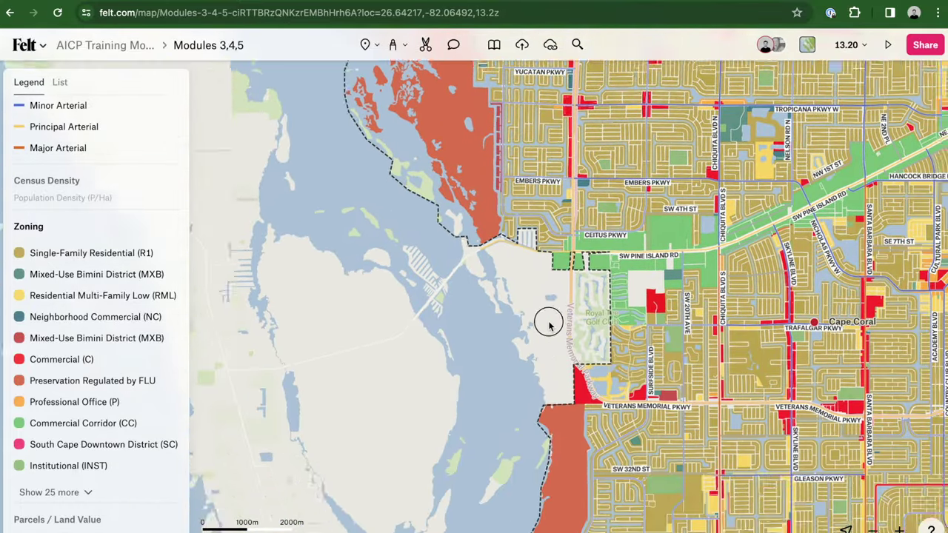
{"action": "scroll", "coordinate": [588, 410], "scroll_direction": "down", "scroll_amount": 5}
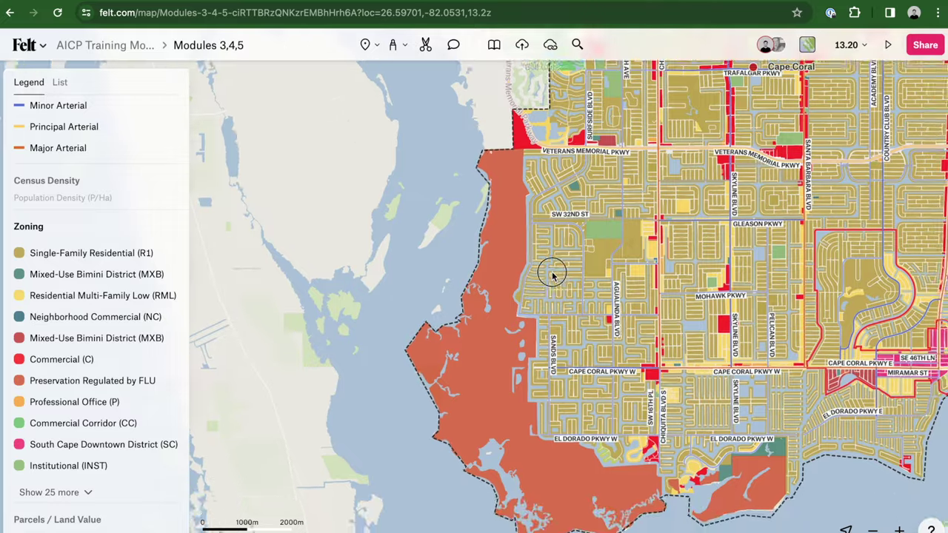
Step: Hide the Zoning layer and examine the satellite imagery of the preservation land along the southwestern coast
{"action": "scroll", "coordinate": [532, 296], "scroll_direction": "up", "scroll_amount": 2}
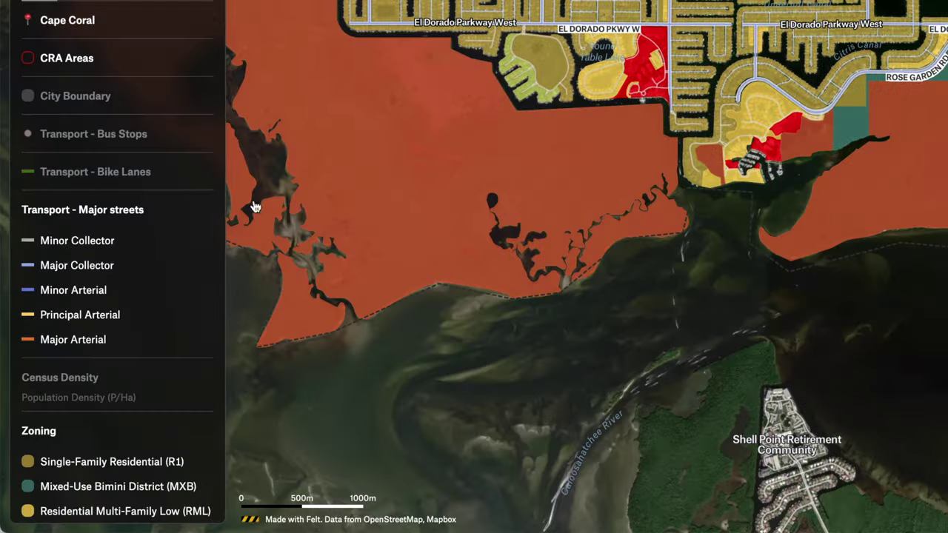
{"action": "left_click_drag", "start_coordinate": [354, 260], "coordinate": [555, 286]}
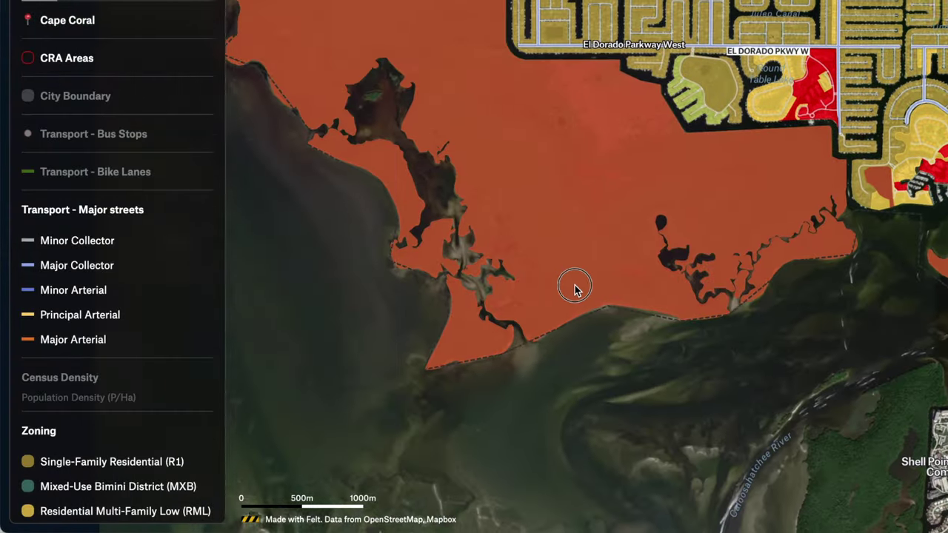
{"action": "left_click", "coordinate": [205, 429]}
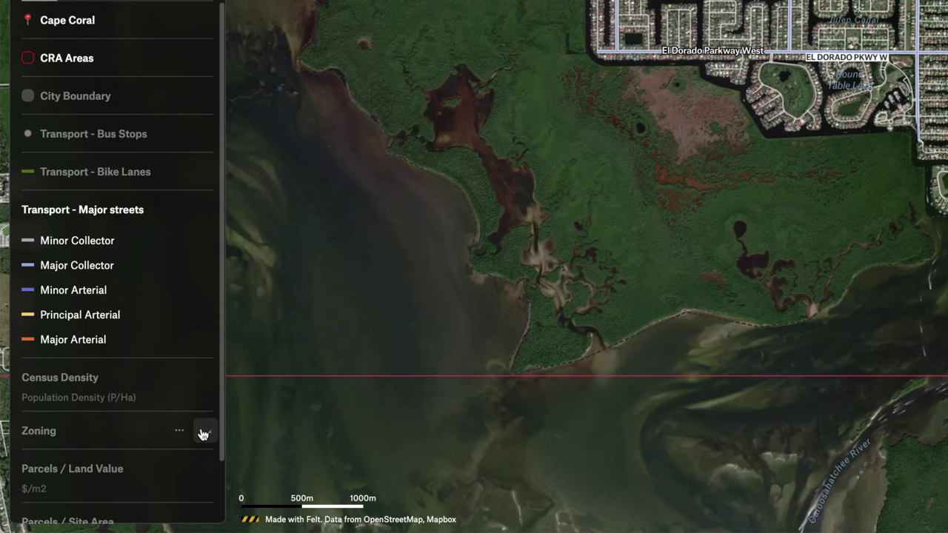
{"action": "left_click_drag", "start_coordinate": [357, 212], "coordinate": [504, 364]}
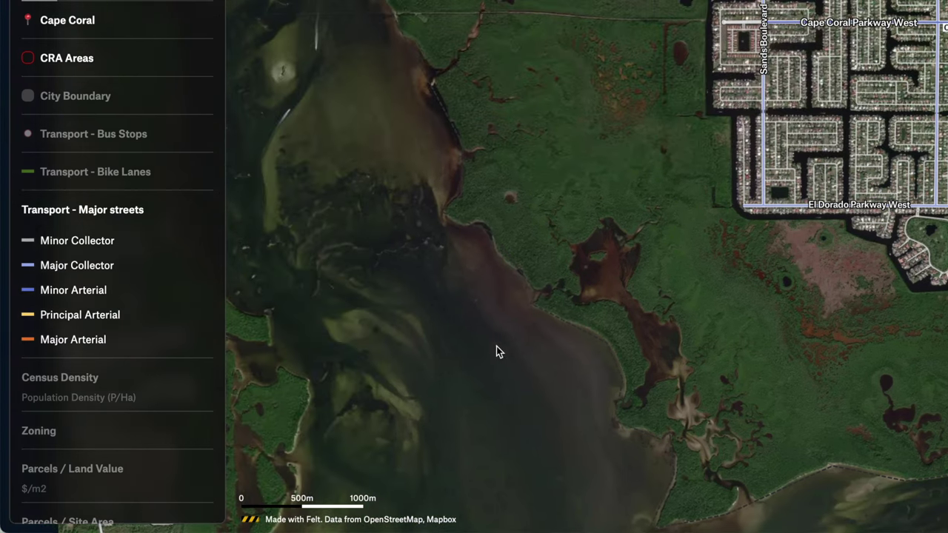
{"action": "left_click_drag", "start_coordinate": [453, 223], "coordinate": [531, 355]}
{"action": "left_click_drag", "start_coordinate": [407, 120], "coordinate": [497, 317]}
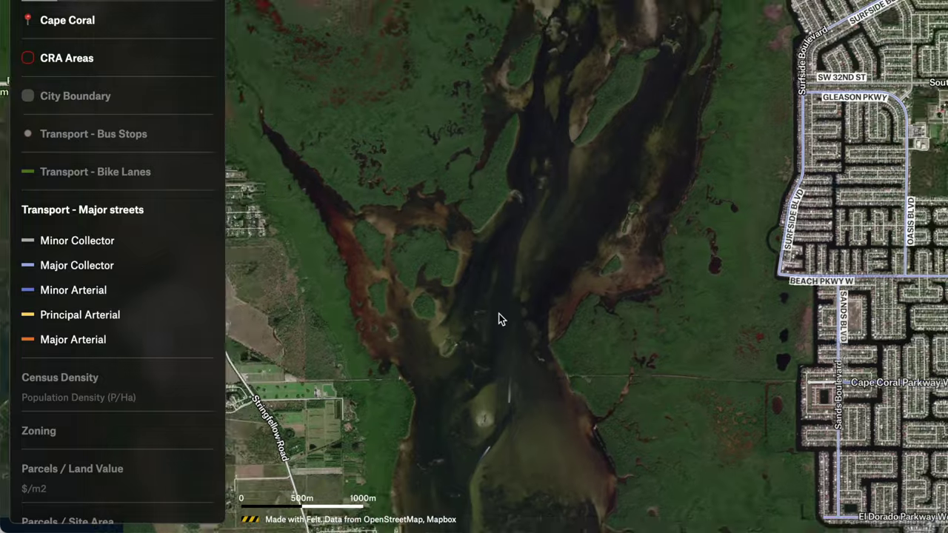
{"action": "scroll", "coordinate": [499, 319], "scroll_direction": "down", "scroll_amount": 5}
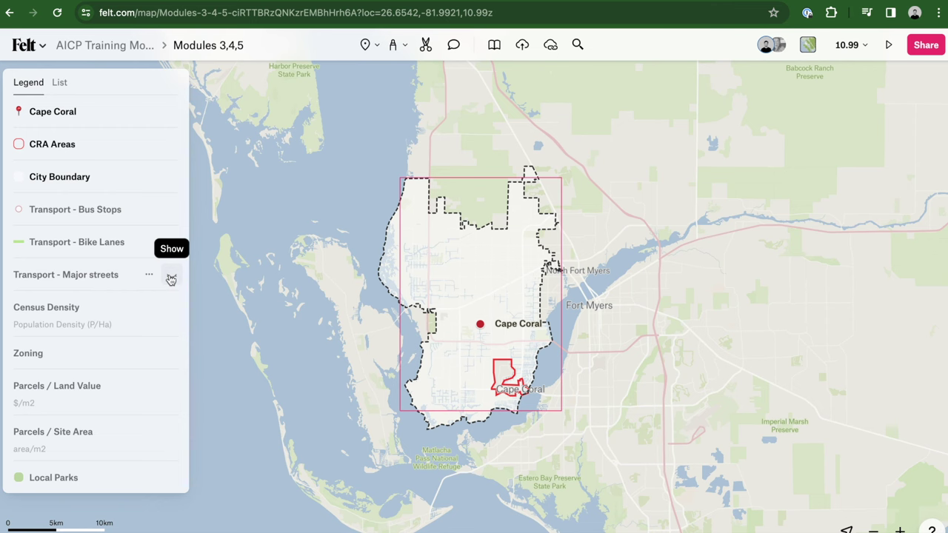
Step: Show the Transport - Major streets, Transport - Bike Lanes and Transport - Bus Stops layers
{"action": "left_click", "coordinate": [171, 277]}
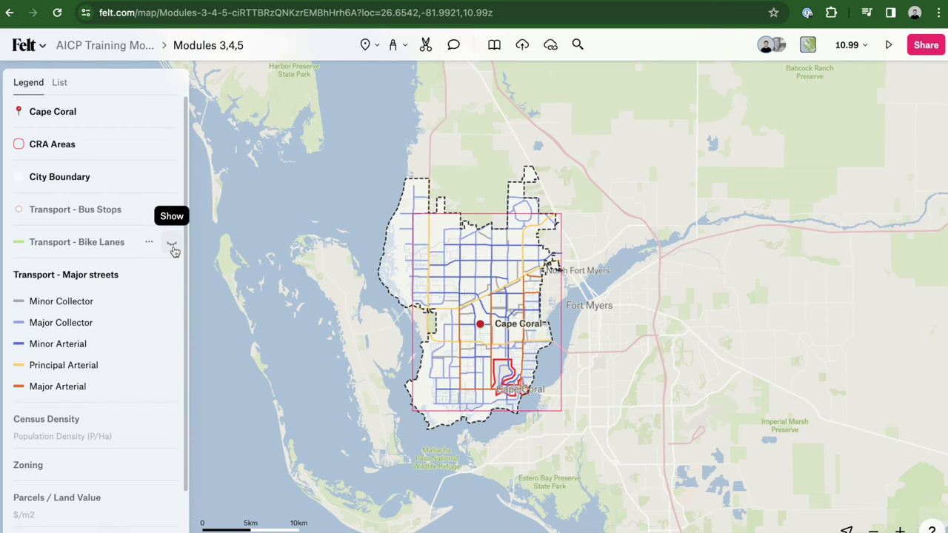
{"action": "left_click", "coordinate": [172, 246]}
{"action": "left_click", "coordinate": [170, 211]}
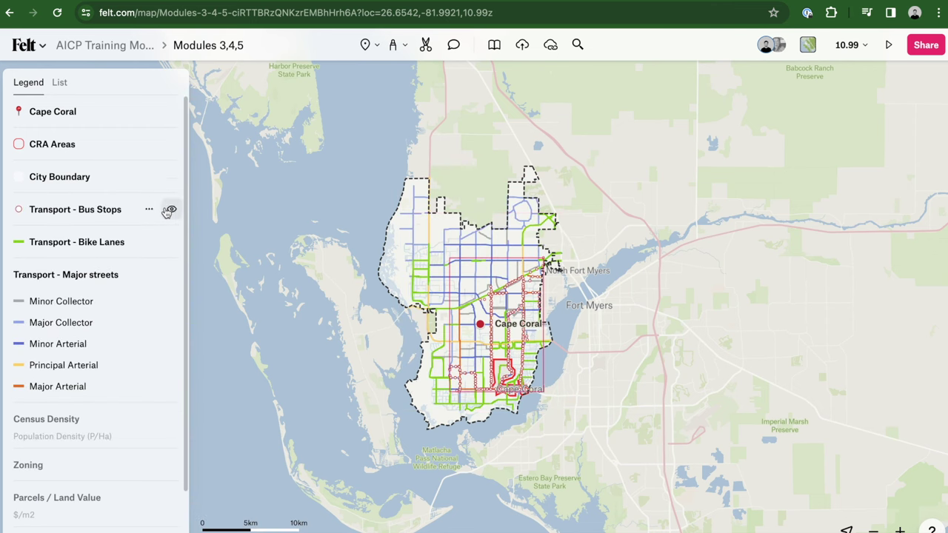
Step: Mark the two river crossings east of SE 47th Ter and Everest Pkwy with red marker strokes of size 10
{"action": "scroll", "coordinate": [592, 356], "scroll_direction": "up", "scroll_amount": 4}
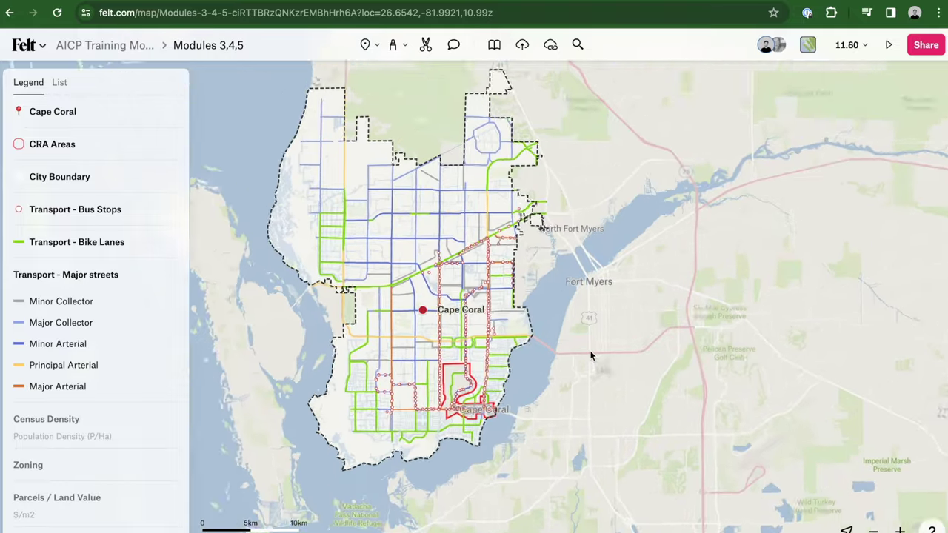
{"action": "scroll", "coordinate": [500, 412], "scroll_direction": "up", "scroll_amount": 3}
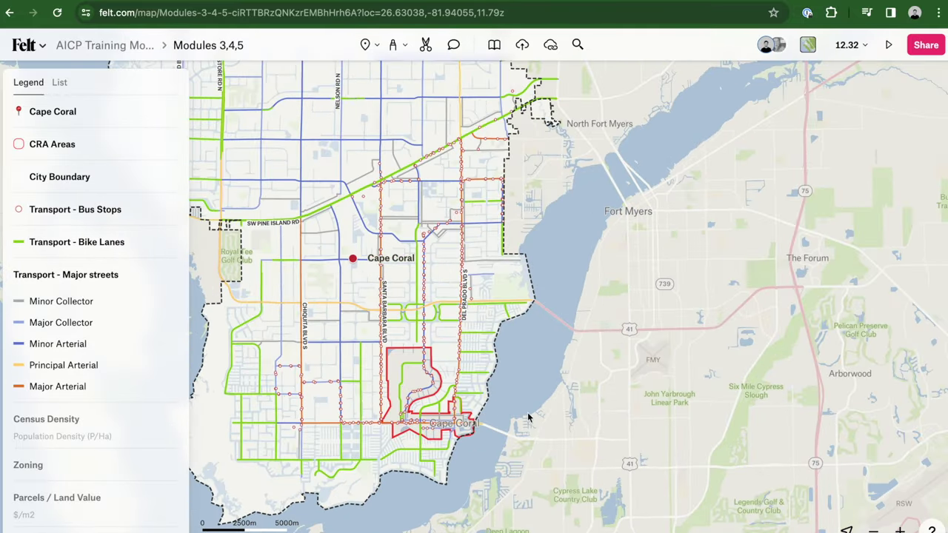
{"action": "left_click_drag", "start_coordinate": [594, 423], "coordinate": [592, 400]}
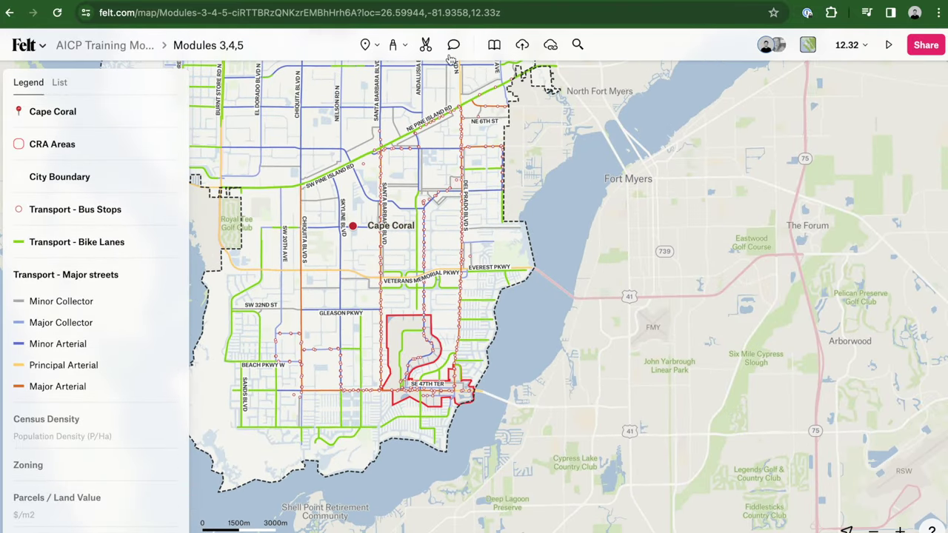
{"action": "left_click", "coordinate": [395, 46]}
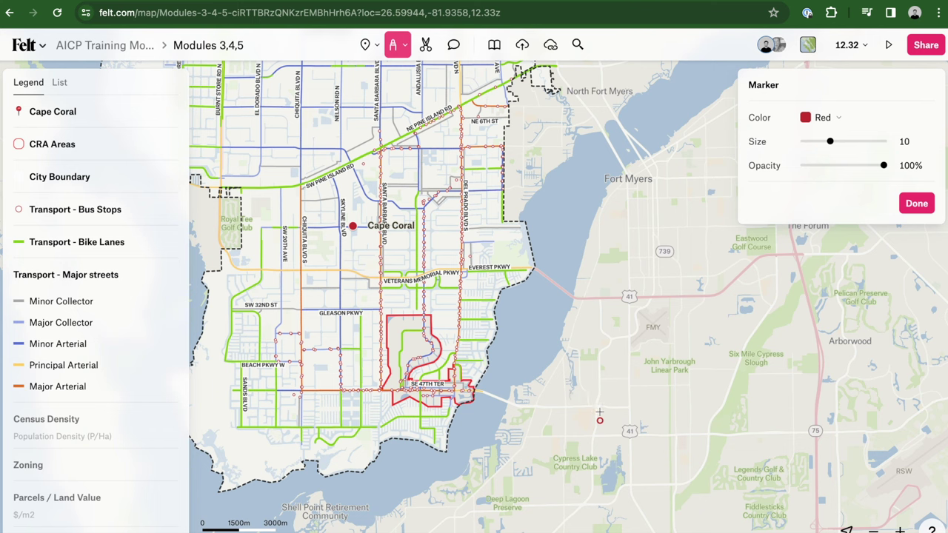
{"action": "mouse_move", "coordinate": [601, 407]}
{"action": "left_mouse_down"}
{"action": "mouse_move", "coordinate": [504, 404]}
{"action": "mouse_move", "coordinate": [440, 393]}
{"action": "left_mouse_up"}
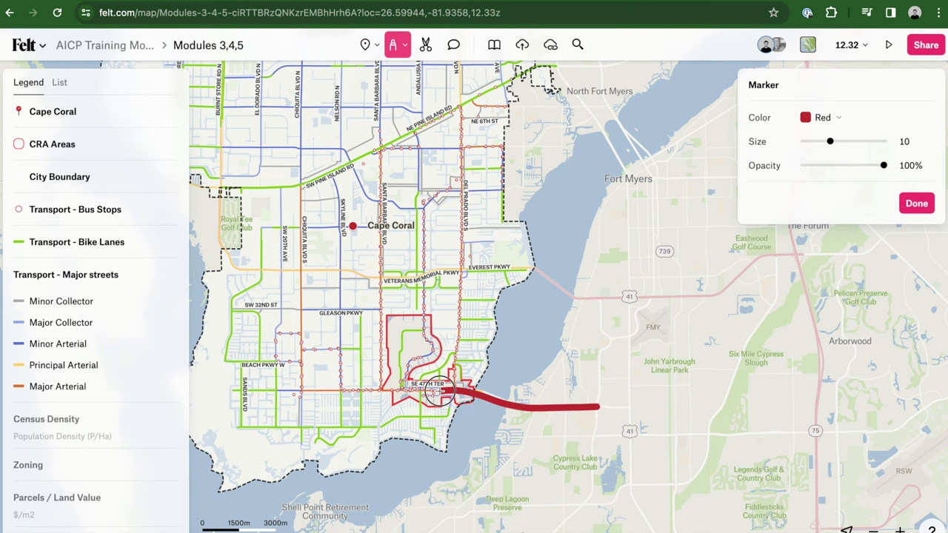
{"action": "mouse_move", "coordinate": [663, 297]}
{"action": "left_mouse_down"}
{"action": "mouse_move", "coordinate": [581, 299]}
{"action": "mouse_move", "coordinate": [538, 276]}
{"action": "mouse_move", "coordinate": [482, 271]}
{"action": "left_mouse_up"}
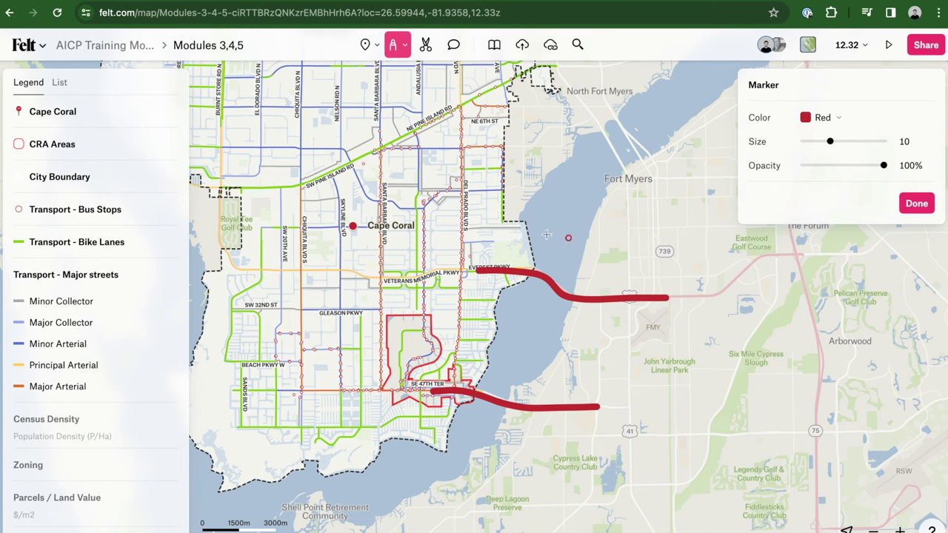
{"action": "scroll", "coordinate": [655, 274], "scroll_direction": "up", "scroll_amount": 5}
{"action": "key", "text": "Escape"}
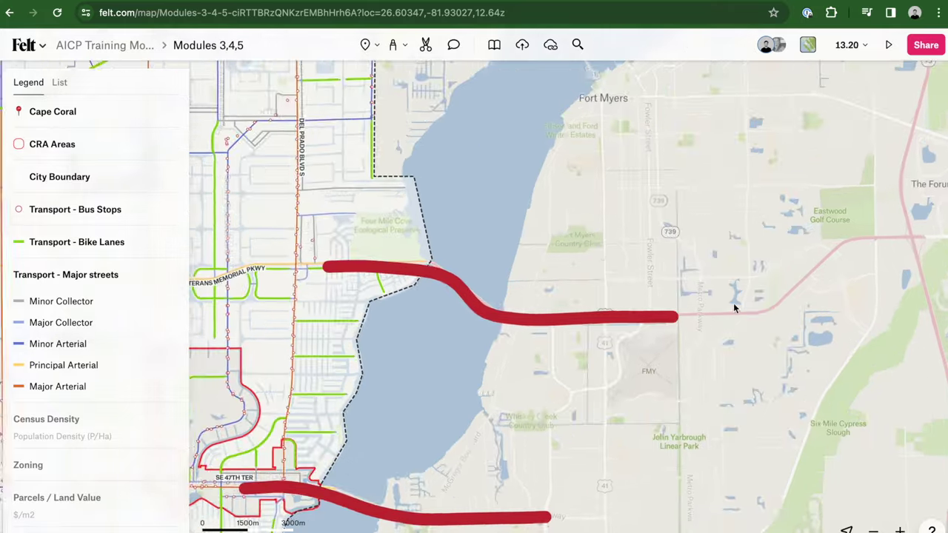
Step: Mark the route from Veterans Memorial Pkwy west and north along Burnt Store Rd N with a red marker line and arrowhead
{"action": "left_click_drag", "start_coordinate": [599, 252], "coordinate": [910, 304]}
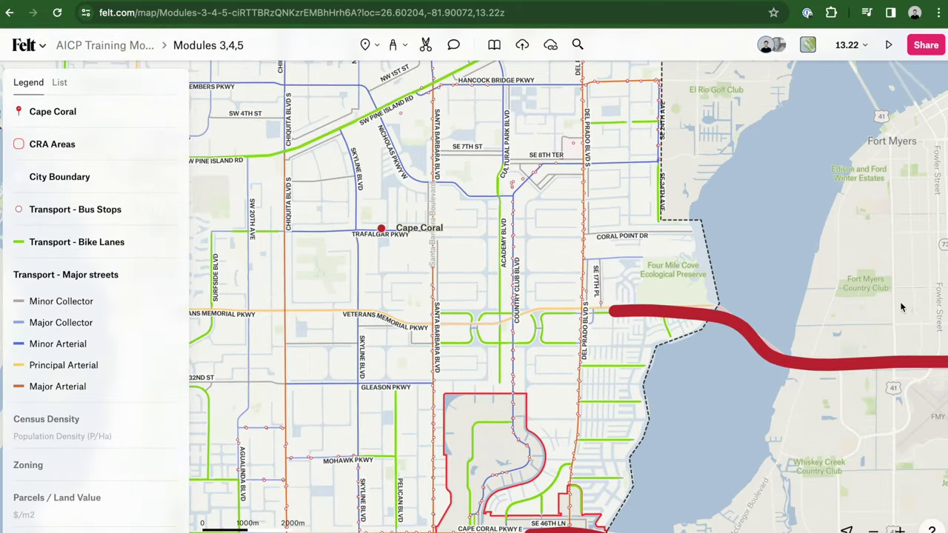
{"action": "scroll", "coordinate": [833, 367], "scroll_direction": "down", "scroll_amount": 3}
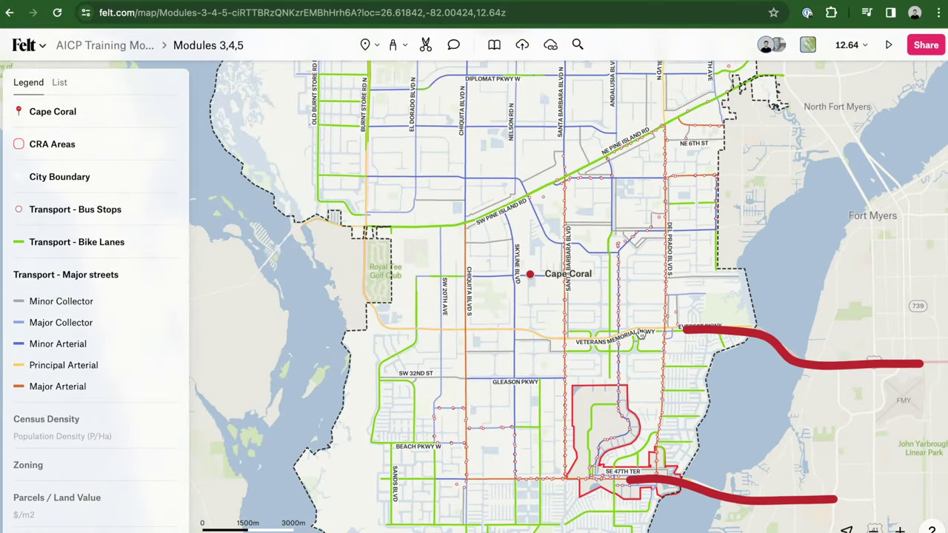
{"action": "scroll", "coordinate": [446, 335], "scroll_direction": "down", "scroll_amount": 3}
{"action": "left_click_drag", "start_coordinate": [491, 282], "coordinate": [494, 331]}
{"action": "scroll", "coordinate": [495, 335], "scroll_direction": "down", "scroll_amount": 3}
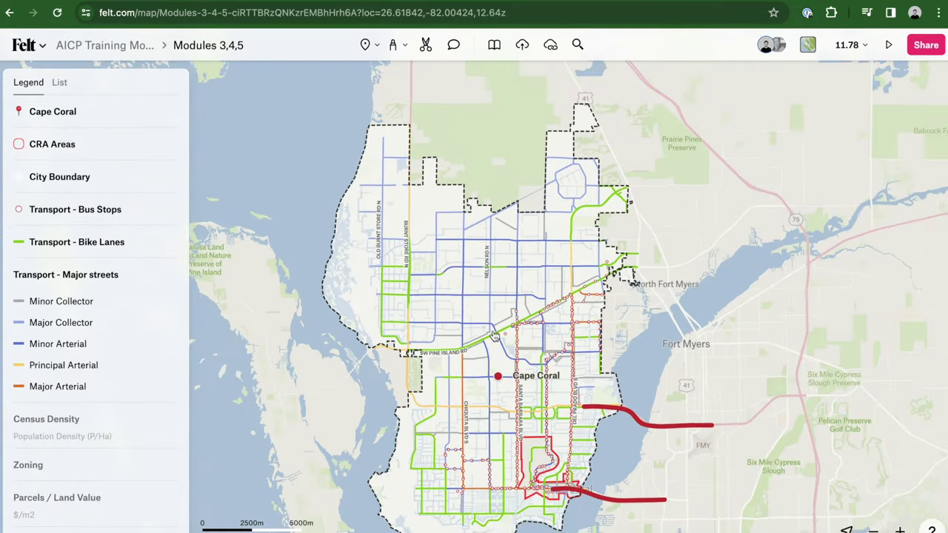
{"action": "left_click", "coordinate": [393, 45]}
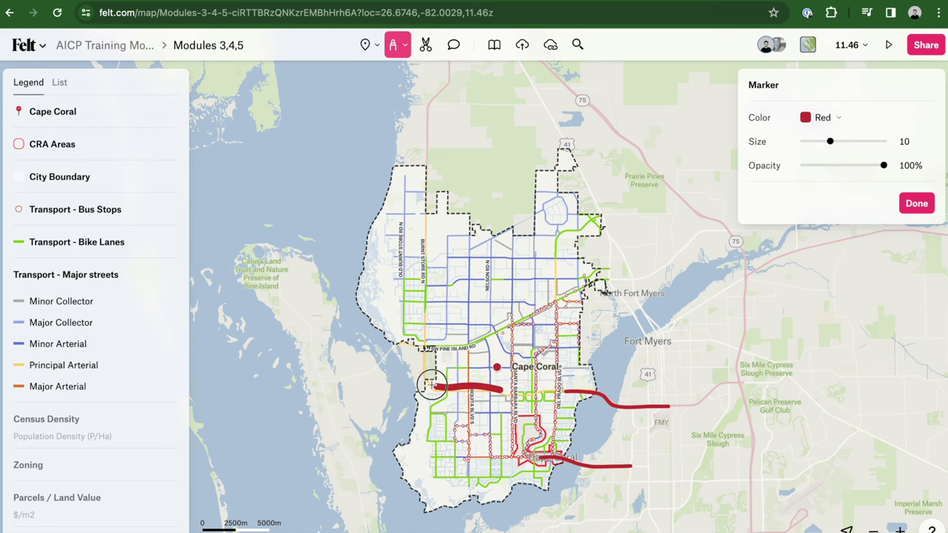
{"action": "left_click_drag", "start_coordinate": [426, 294], "coordinate": [428, 160]}
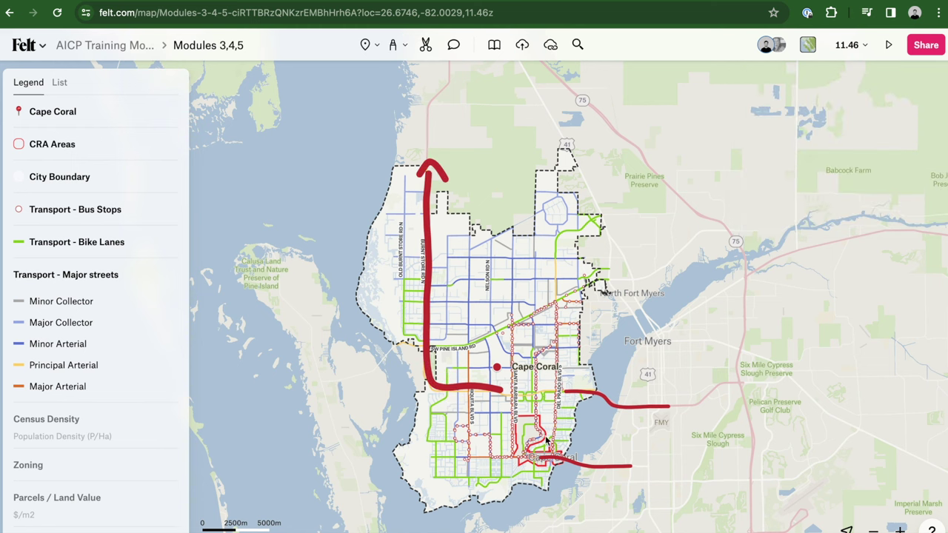
Step: Delete all red marker strokes: the Burnt Store Rd N route, its arrowhead and the two river crossings
{"action": "scroll", "coordinate": [546, 437], "scroll_direction": "down", "scroll_amount": 5}
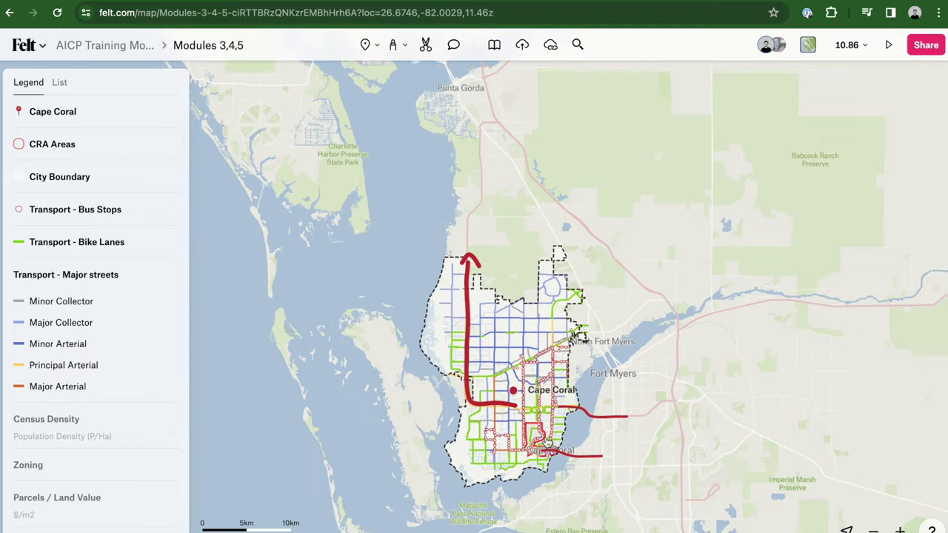
{"action": "scroll", "coordinate": [546, 439], "scroll_direction": "down", "scroll_amount": 5}
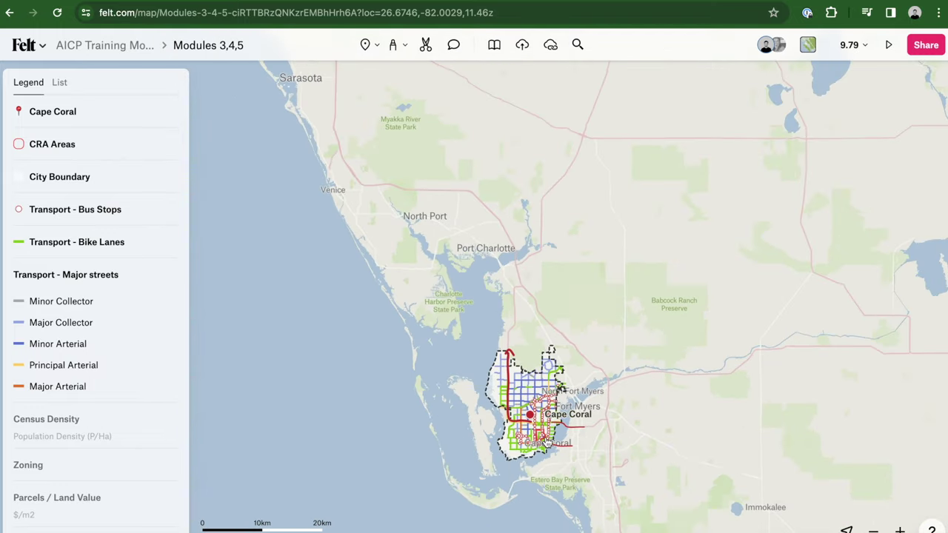
{"action": "scroll", "coordinate": [546, 442], "scroll_direction": "down", "scroll_amount": 3}
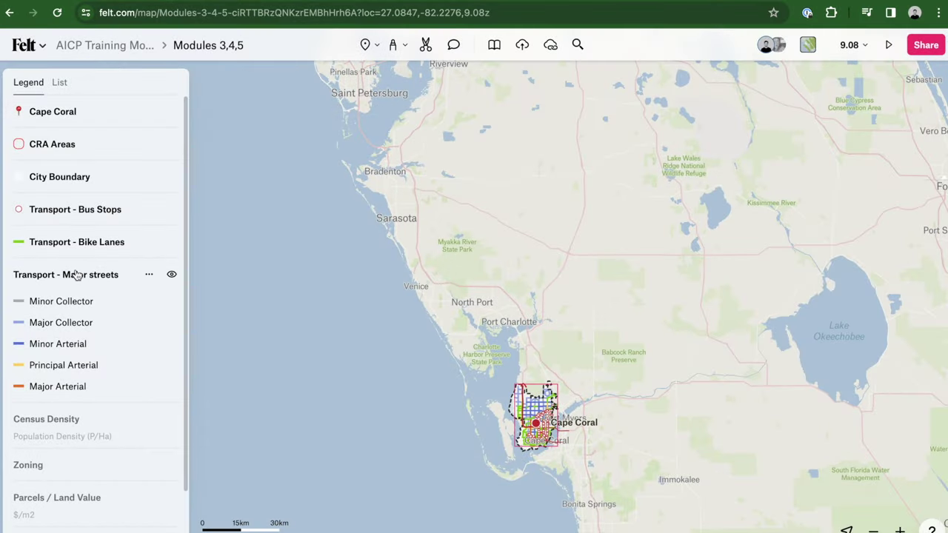
{"action": "double_click", "coordinate": [75, 282]}
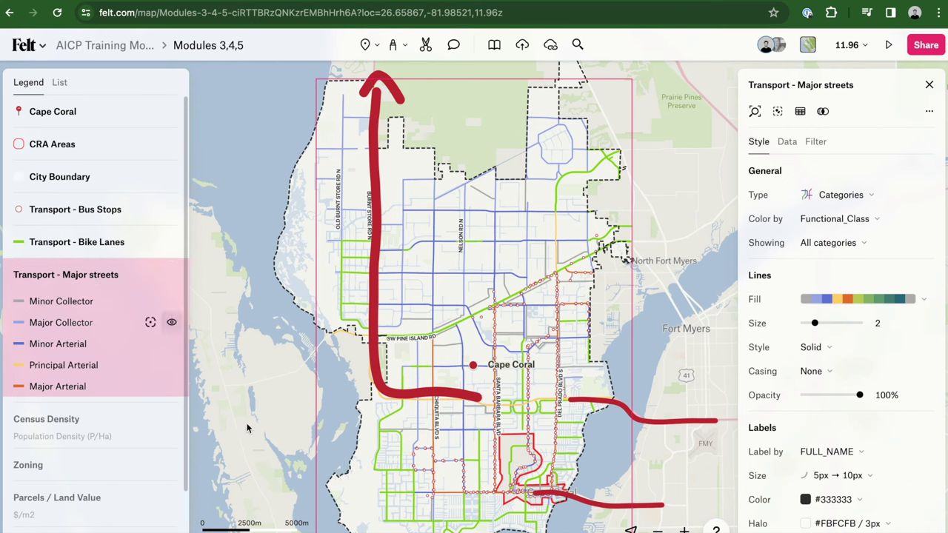
{"action": "left_click", "coordinate": [338, 411]}
{"action": "left_click", "coordinate": [376, 386]}
{"action": "key", "text": "Delete"}
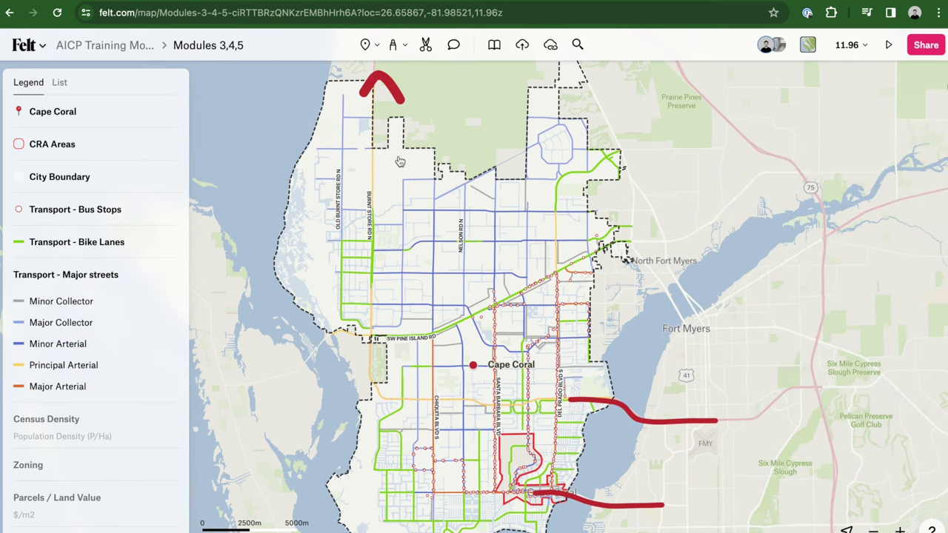
{"action": "key", "text": "ctrl+z"}
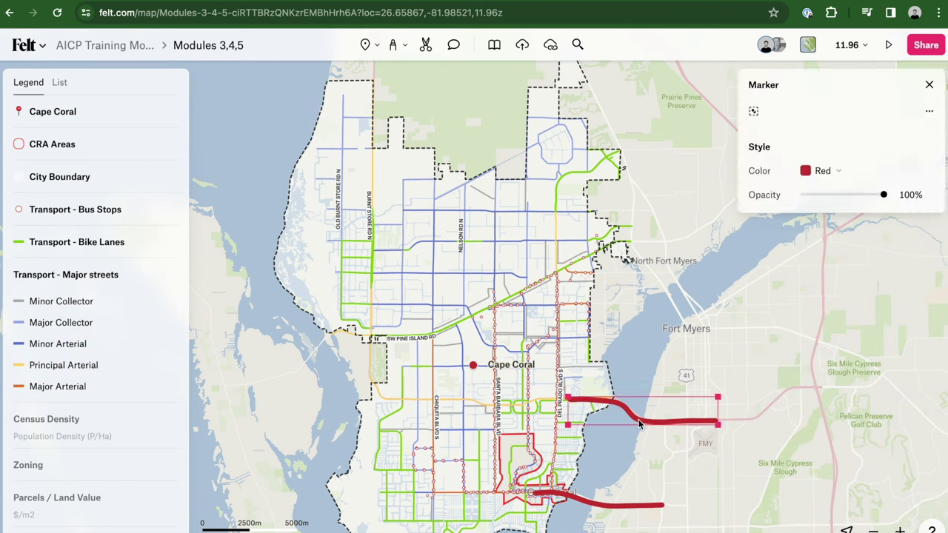
{"action": "key", "text": "ctrl+z"}
{"action": "left_click", "coordinate": [592, 508]}
{"action": "key", "text": "Delete"}
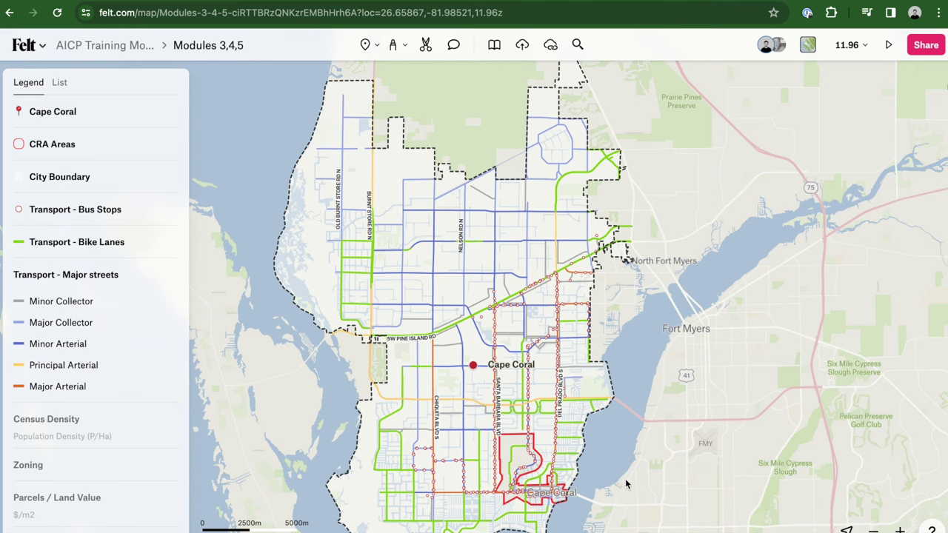
Step: Hide the Transport - Bike Lanes and Transport - Major streets layers to isolate the bus stops
{"action": "left_click_drag", "start_coordinate": [652, 484], "coordinate": [652, 462]}
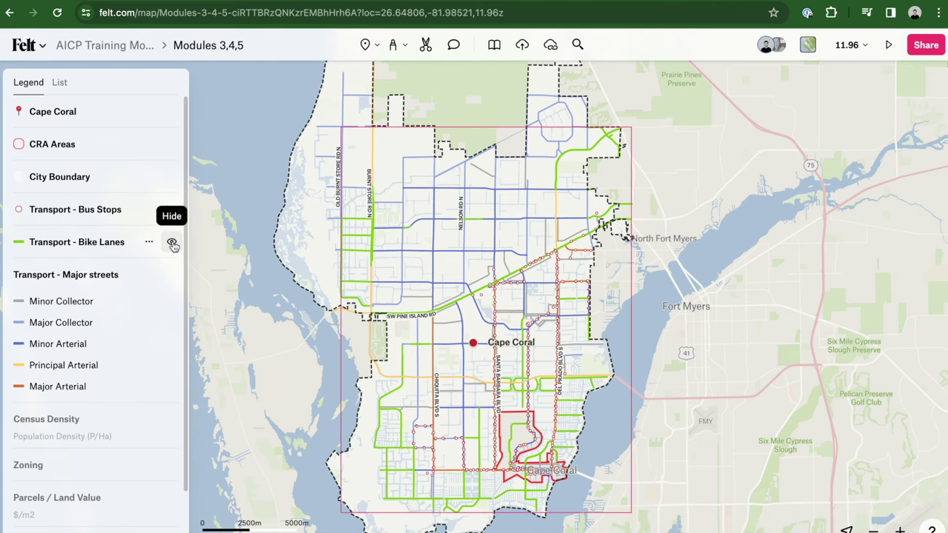
{"action": "left_click", "coordinate": [172, 245]}
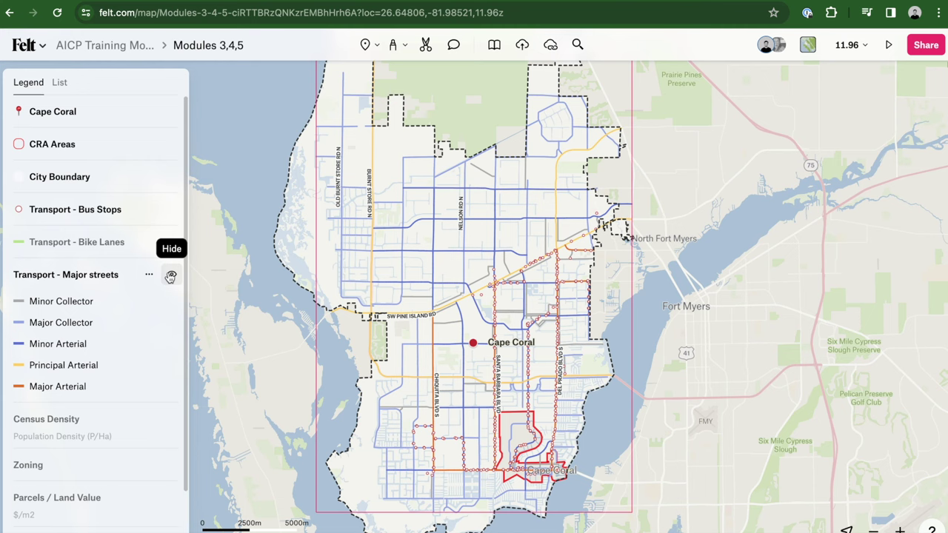
{"action": "left_click", "coordinate": [169, 275]}
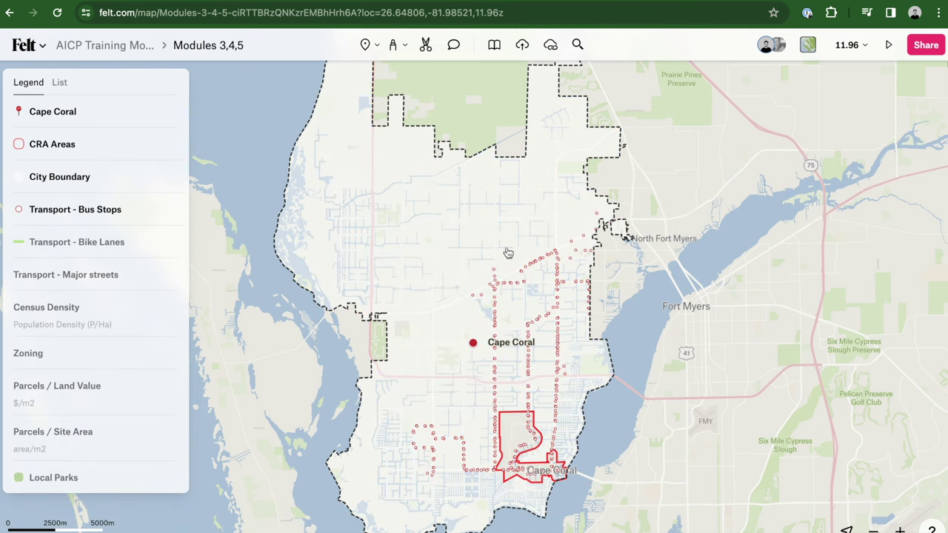
Step: Mark Pine Island Rd across the city with a red marker line of size 10 and add downward arrows at both ends
{"action": "left_click", "coordinate": [393, 45]}
{"action": "mouse_move", "coordinate": [396, 313]}
{"action": "left_mouse_down"}
{"action": "mouse_move", "coordinate": [446, 304]}
{"action": "mouse_move", "coordinate": [599, 223]}
{"action": "left_mouse_up"}
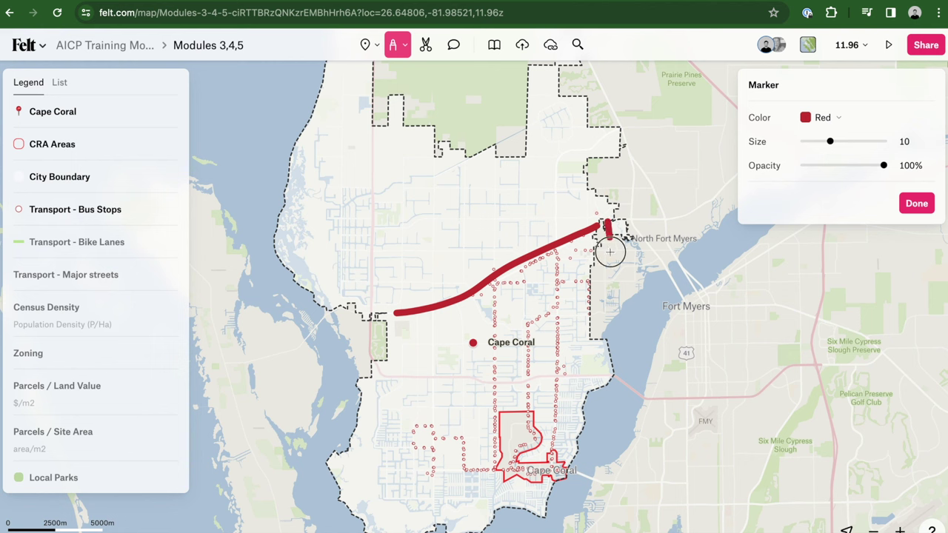
{"action": "mouse_move", "coordinate": [597, 265]}
{"action": "left_mouse_down"}
{"action": "mouse_move", "coordinate": [615, 290]}
{"action": "mouse_move", "coordinate": [639, 269]}
{"action": "left_mouse_up"}
{"action": "mouse_move", "coordinate": [380, 325]}
{"action": "left_mouse_down"}
{"action": "mouse_move", "coordinate": [381, 371]}
{"action": "mouse_move", "coordinate": [394, 374]}
{"action": "left_mouse_up"}
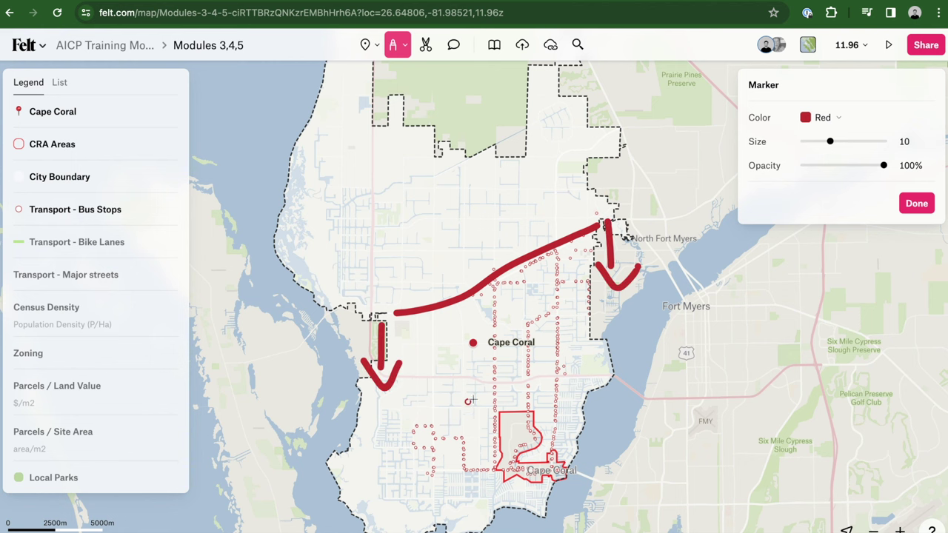
{"action": "key", "text": "Escape"}
Step: Mark the river crossing east of SE 47th Ter in the CRA area with a double-headed red marker arrow of size 10
{"action": "scroll", "coordinate": [555, 481], "scroll_direction": "up", "scroll_amount": 5}
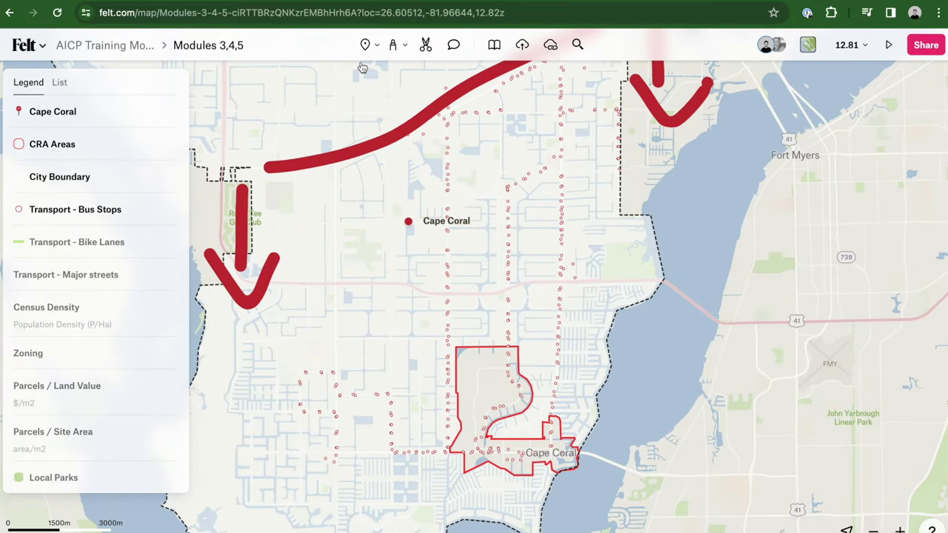
{"action": "left_click", "coordinate": [393, 44]}
{"action": "mouse_move", "coordinate": [530, 453]}
{"action": "left_mouse_down"}
{"action": "mouse_move", "coordinate": [582, 451]}
{"action": "mouse_move", "coordinate": [631, 475]}
{"action": "mouse_move", "coordinate": [648, 469]}
{"action": "mouse_move", "coordinate": [667, 480]}
{"action": "mouse_move", "coordinate": [640, 494]}
{"action": "left_mouse_up"}
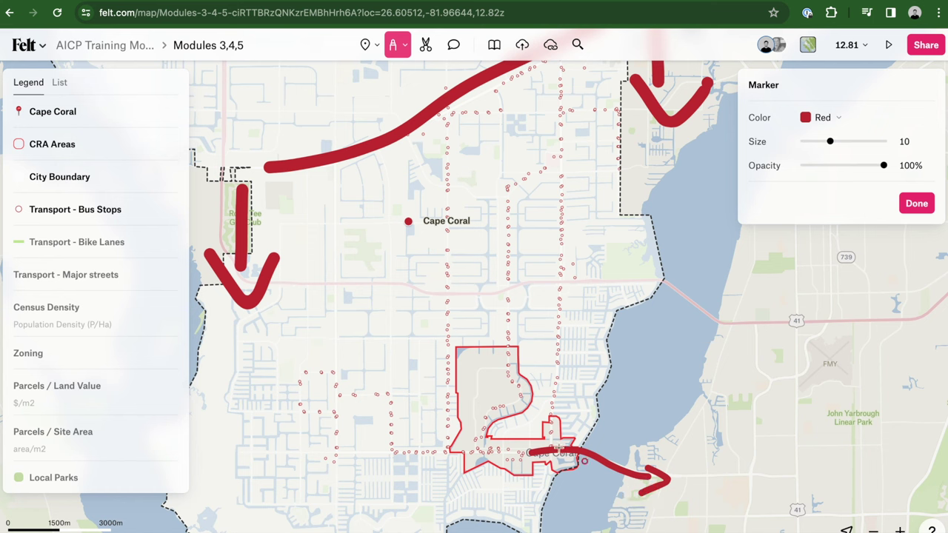
{"action": "left_click_drag", "start_coordinate": [530, 449], "coordinate": [542, 466]}
{"action": "key", "text": "Escape"}
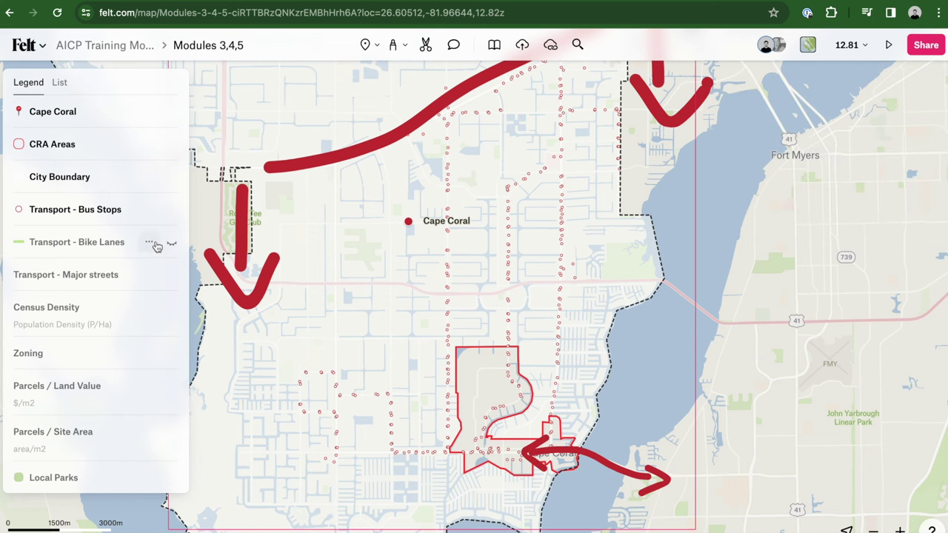
Step: Show the Transport - Bike Lanes and Transport - Major streets layers and view them across the whole city with the marked routes
{"action": "left_click", "coordinate": [171, 245]}
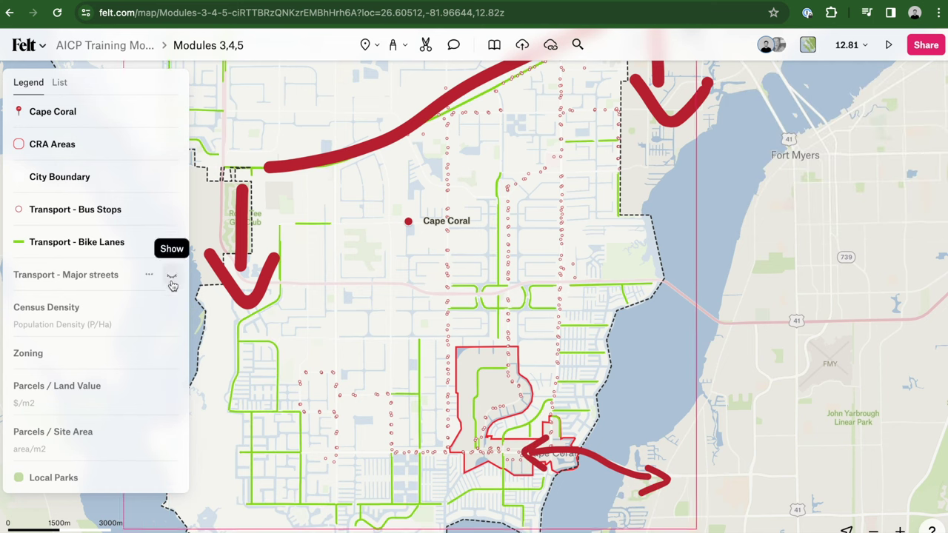
{"action": "left_click", "coordinate": [171, 276]}
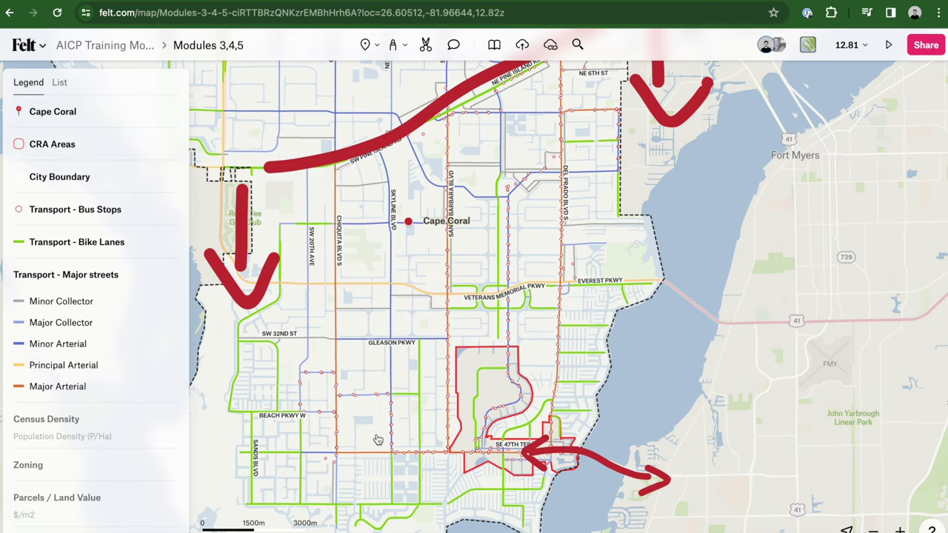
{"action": "left_click_drag", "start_coordinate": [385, 425], "coordinate": [434, 408]}
{"action": "scroll", "coordinate": [434, 408], "scroll_direction": "down", "scroll_amount": 1}
{"action": "scroll", "coordinate": [436, 410], "scroll_direction": "down", "scroll_amount": 3}
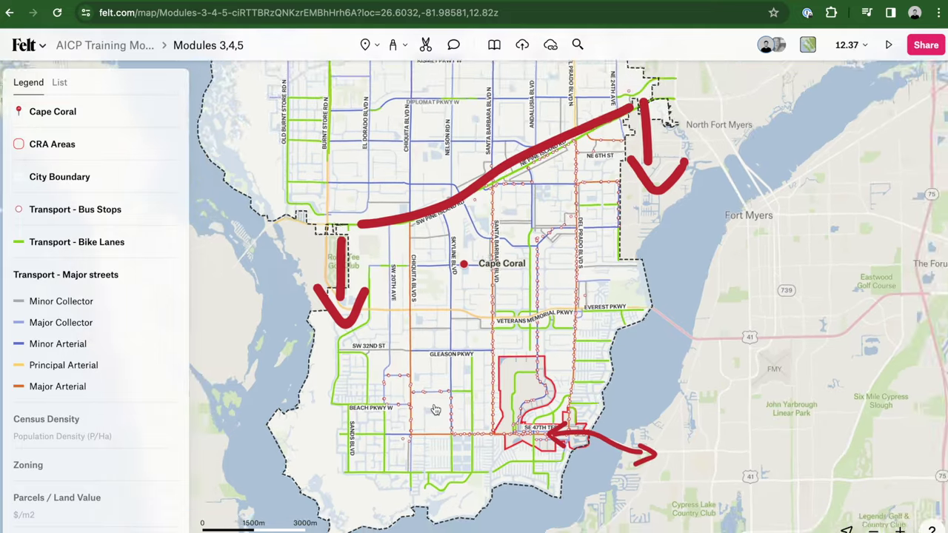
{"action": "scroll", "coordinate": [436, 410], "scroll_direction": "down", "scroll_amount": 2}
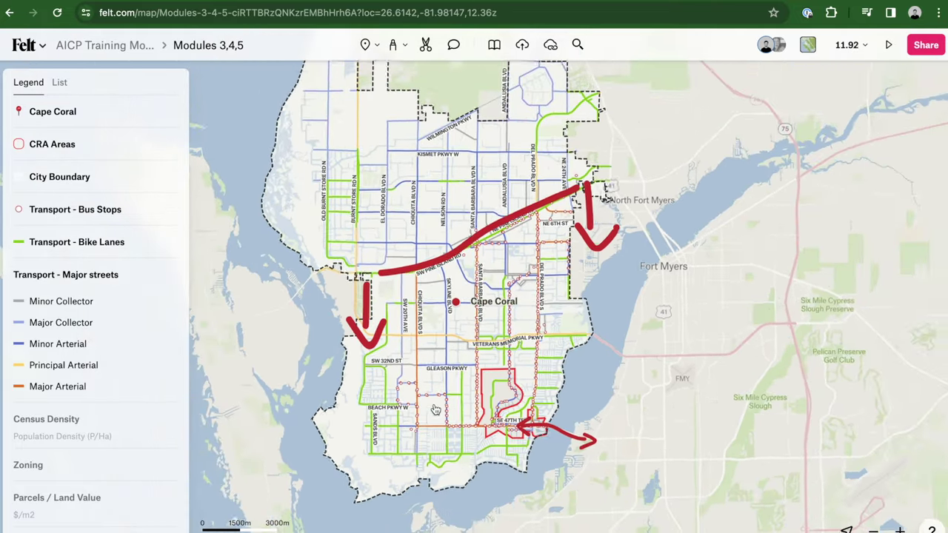
{"action": "left_click_drag", "start_coordinate": [445, 393], "coordinate": [454, 417]}
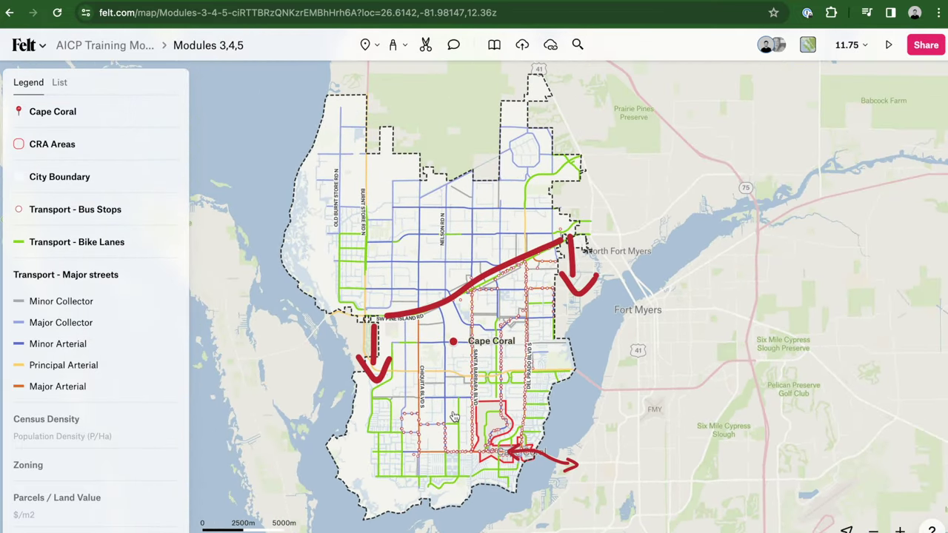
{"action": "scroll", "coordinate": [454, 416], "scroll_direction": "down", "scroll_amount": 1}
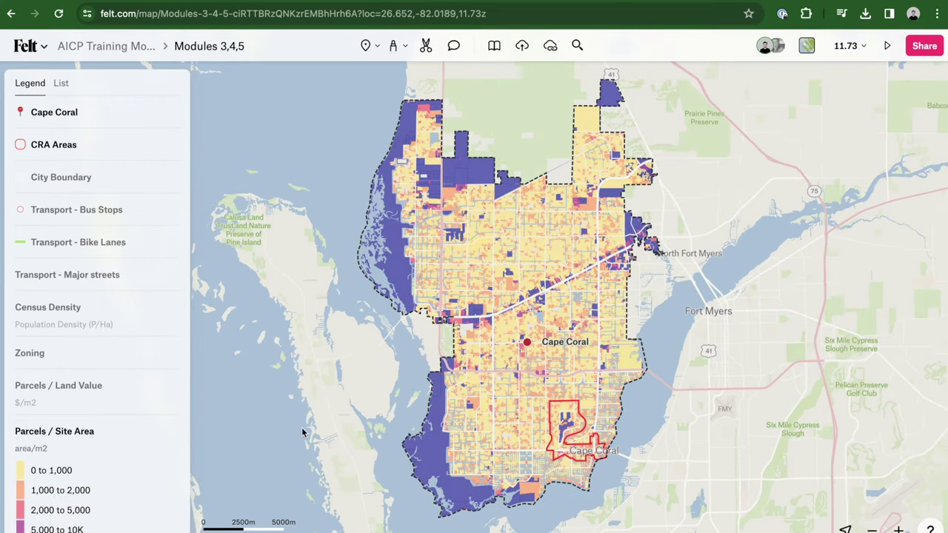
Step: Hide the 0 to 1,000 and 1,000 to 2,000 classes of the Parcels / Site Area layer
{"action": "scroll", "coordinate": [143, 464], "scroll_direction": "down", "scroll_amount": 2}
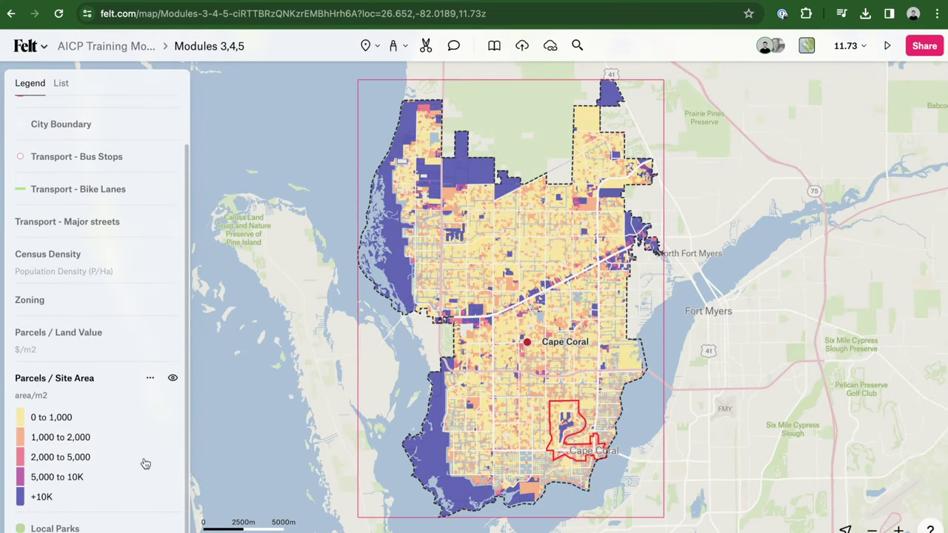
{"action": "mouse_move", "coordinate": [178, 420]}
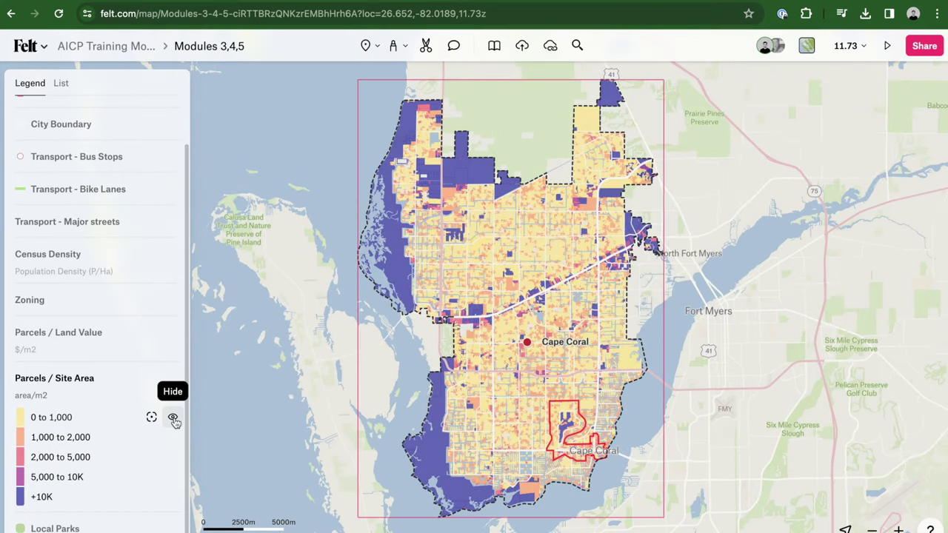
{"action": "left_click", "coordinate": [174, 419]}
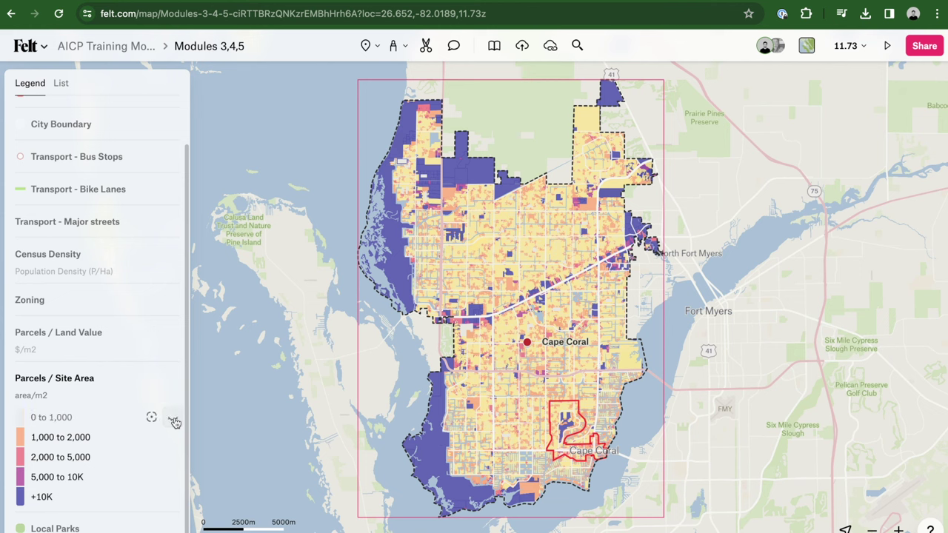
{"action": "left_click", "coordinate": [173, 419]}
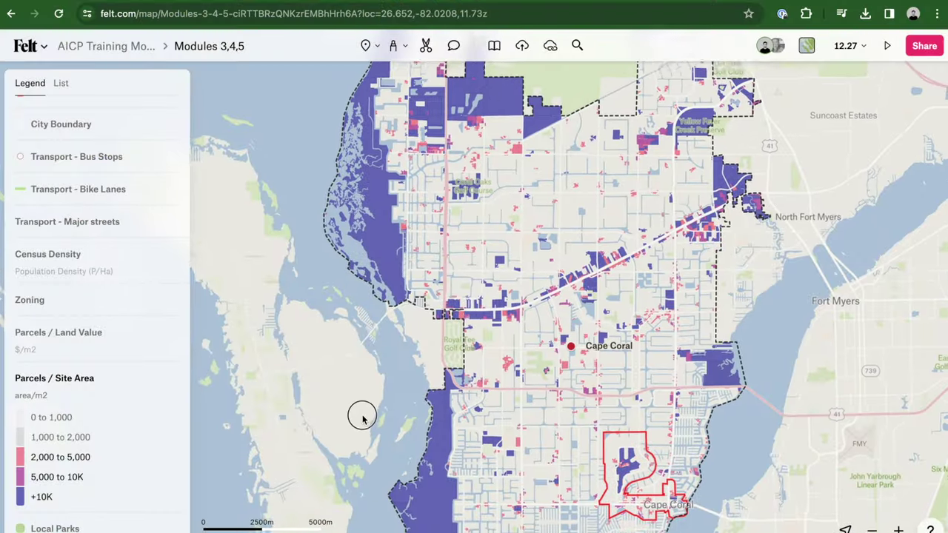
{"action": "left_click_drag", "start_coordinate": [362, 419], "coordinate": [349, 452]}
{"action": "left_click_drag", "start_coordinate": [522, 430], "coordinate": [497, 307]}
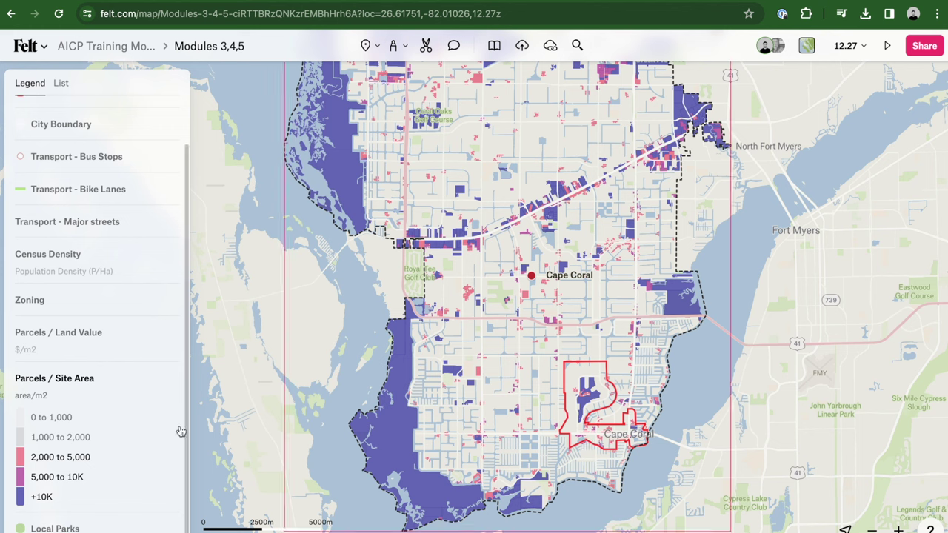
Step: Hide the 2,000 to 5,000 and 5,000 to 10K site area classes to isolate the +10K parcels citywide
{"action": "left_click", "coordinate": [172, 458]}
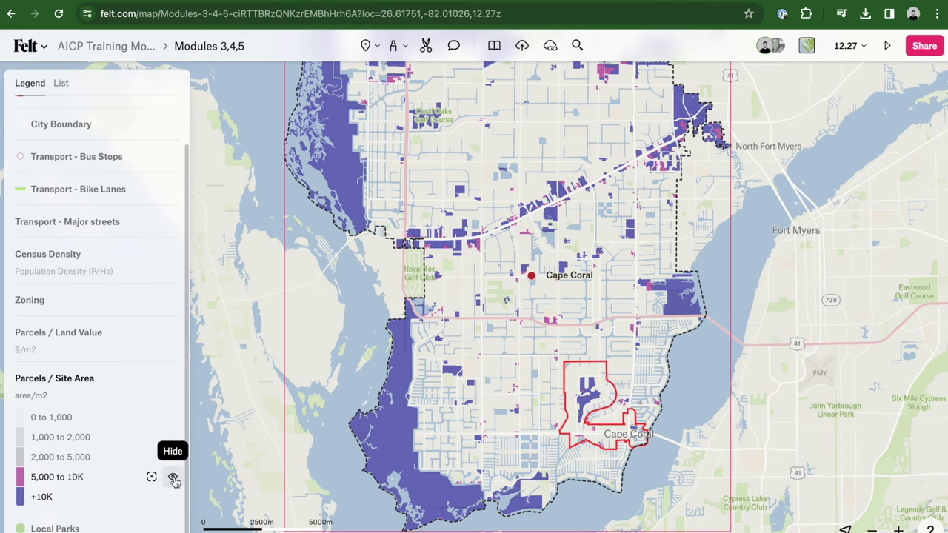
{"action": "left_click", "coordinate": [173, 478]}
{"action": "scroll", "coordinate": [311, 455], "scroll_direction": "down", "scroll_amount": 5}
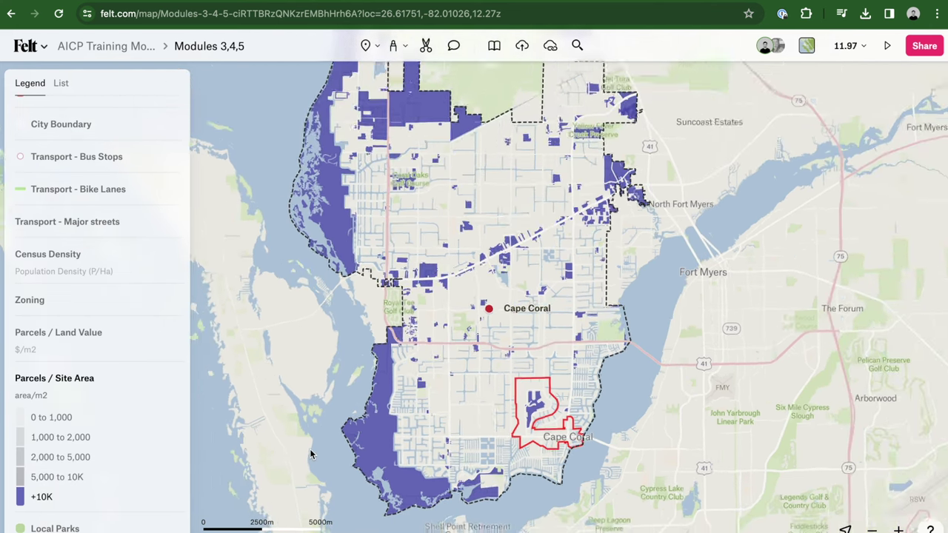
{"action": "left_click_drag", "start_coordinate": [311, 455], "coordinate": [390, 435]}
{"action": "left_click_drag", "start_coordinate": [391, 435], "coordinate": [393, 437]}
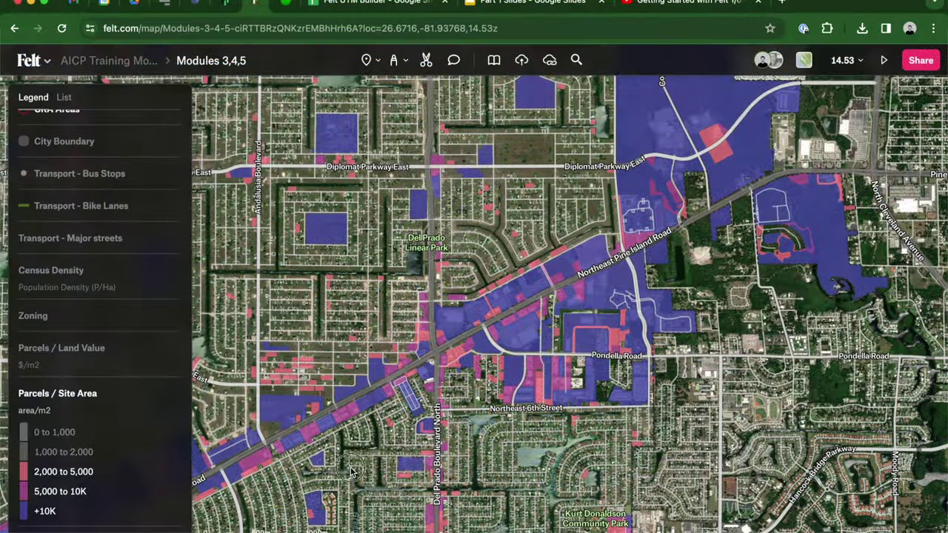
Step: Examine the large parcels along Northeast Pine Island Road against the satellite imagery
{"action": "left_click_drag", "start_coordinate": [351, 467], "coordinate": [665, 334]}
{"action": "left_click_drag", "start_coordinate": [401, 486], "coordinate": [635, 352]}
{"action": "left_click_drag", "start_coordinate": [331, 482], "coordinate": [718, 374]}
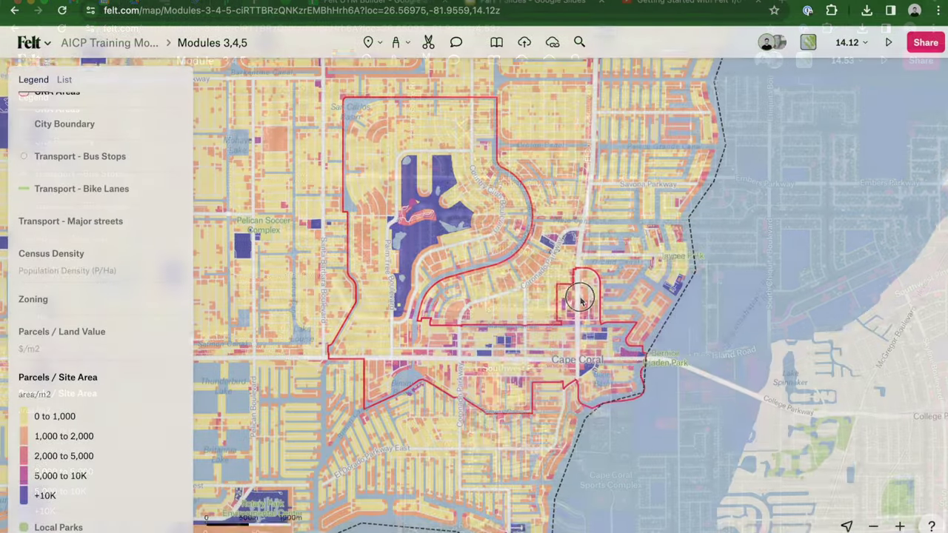
Step: Isolate the +10K parcels around the CRA areas by hiding the four smaller Parcels / Site Area classes
{"action": "left_click_drag", "start_coordinate": [581, 300], "coordinate": [582, 317]}
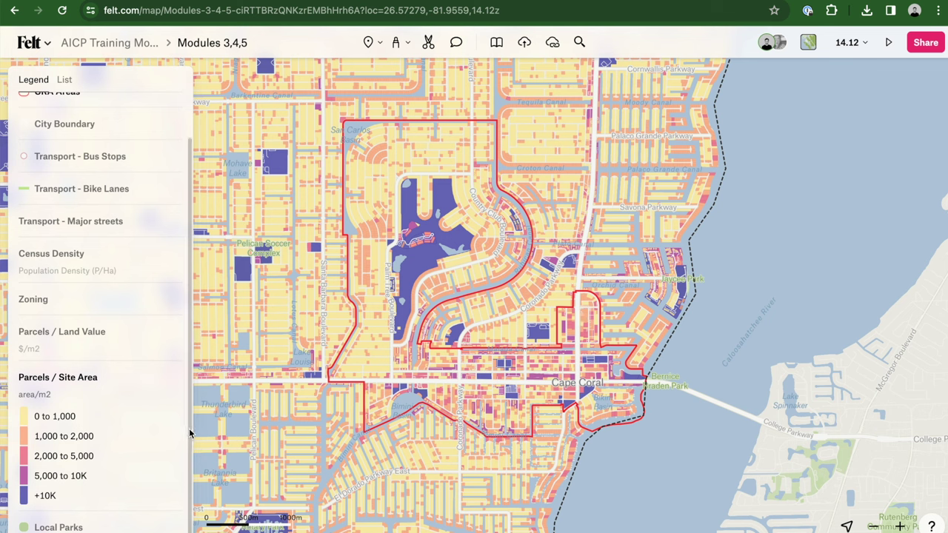
{"action": "mouse_move", "coordinate": [176, 417]}
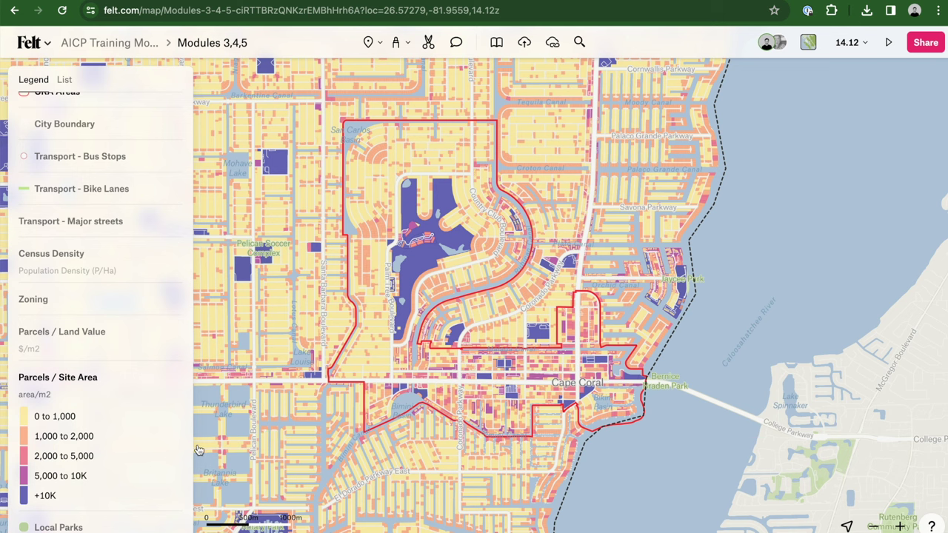
{"action": "left_click", "coordinate": [178, 435]}
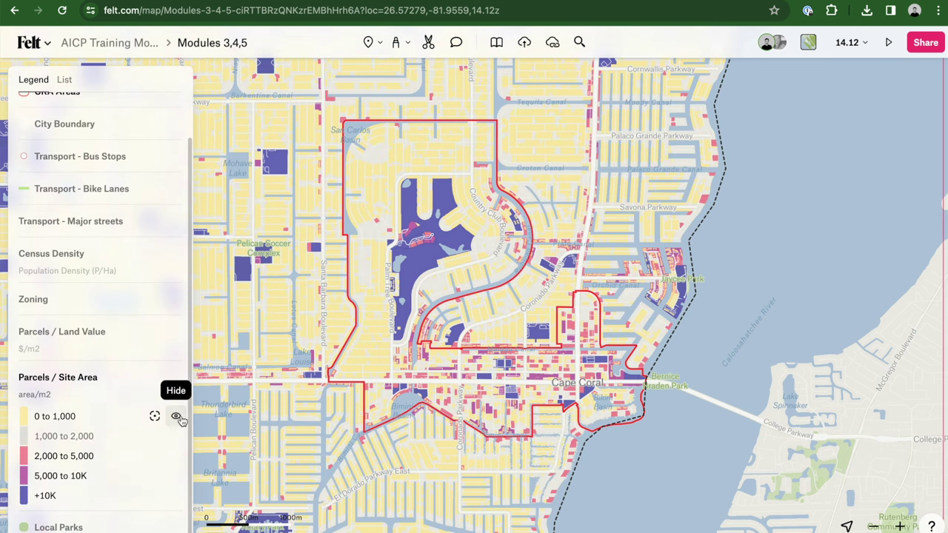
{"action": "left_click", "coordinate": [177, 417]}
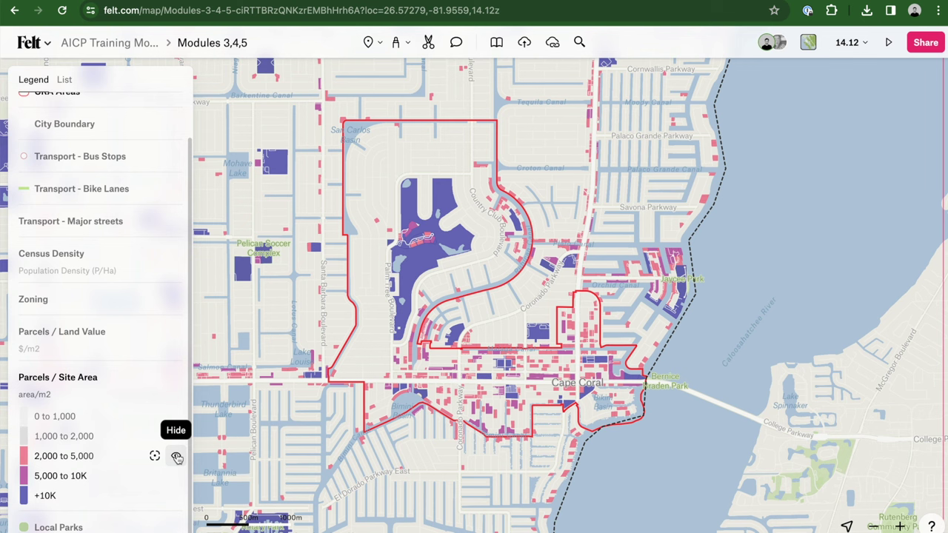
{"action": "left_click", "coordinate": [177, 458]}
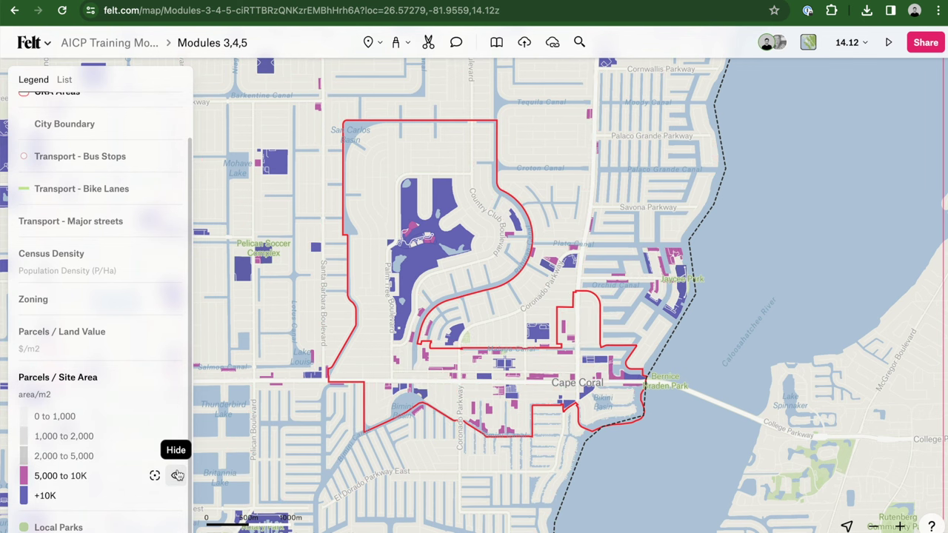
{"action": "left_click", "coordinate": [177, 476]}
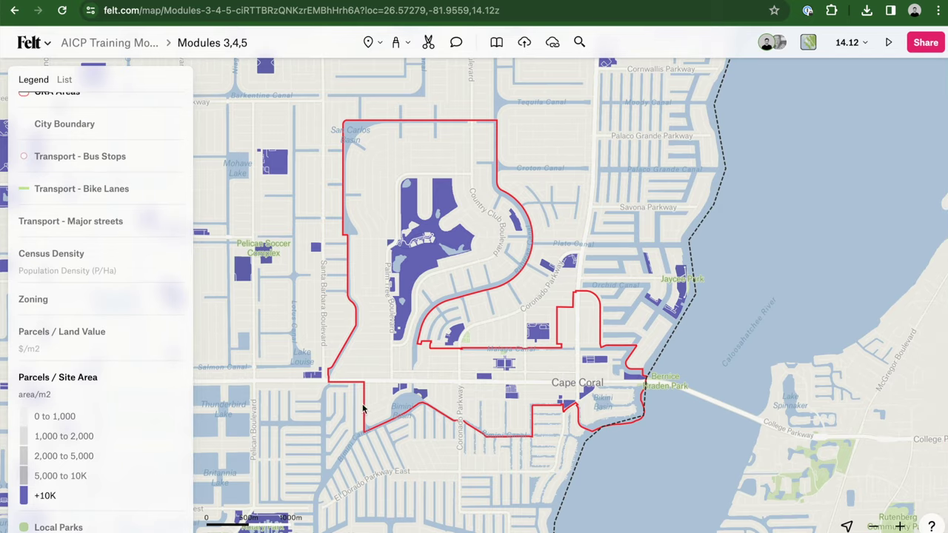
Step: Inspect the large +10K parcel east of Palm Tree Boulevard inside the CRA area on satellite imagery
{"action": "left_click", "coordinate": [413, 276]}
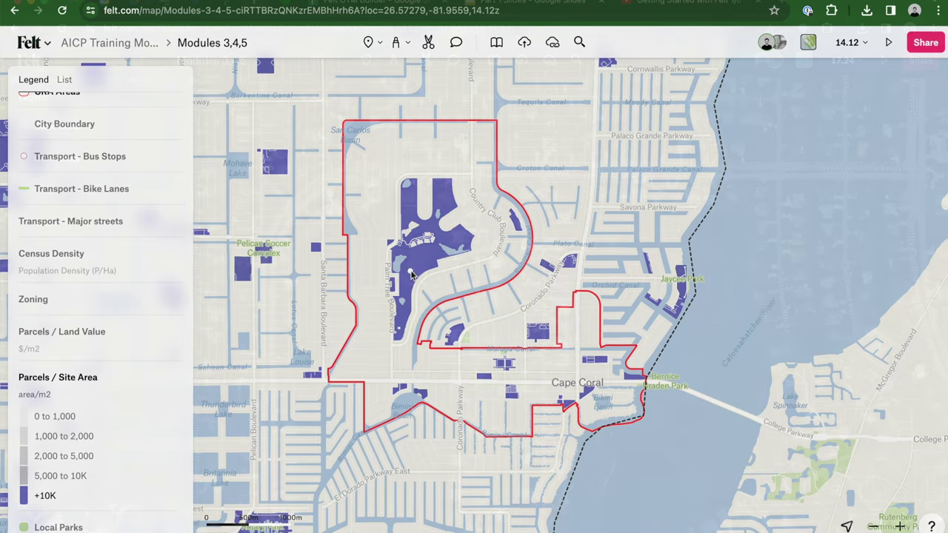
{"action": "scroll", "coordinate": [415, 355], "scroll_direction": "down", "scroll_amount": 3}
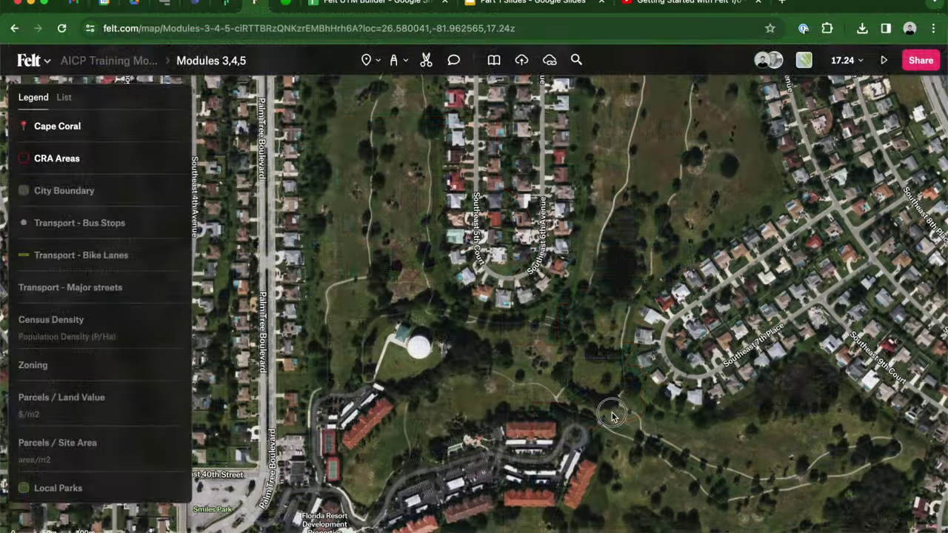
{"action": "left_click_drag", "start_coordinate": [612, 416], "coordinate": [597, 283]}
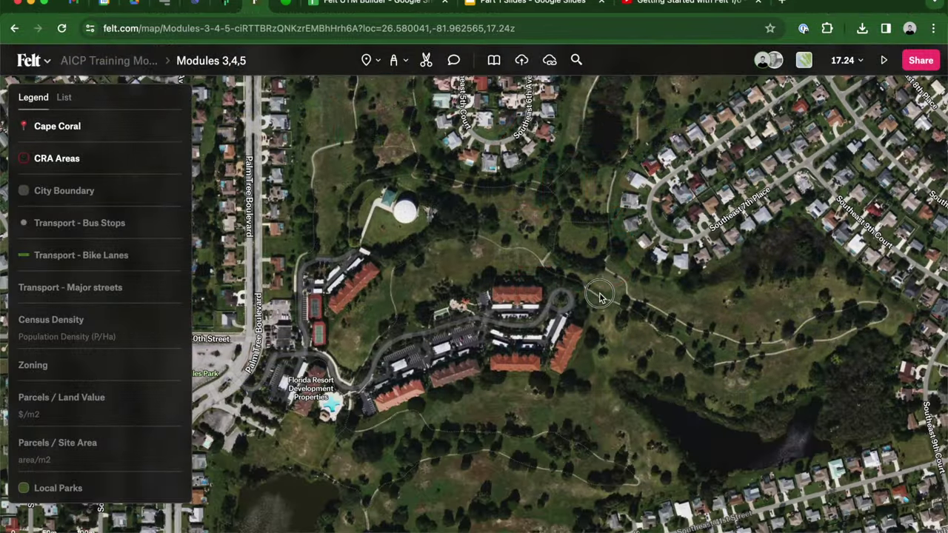
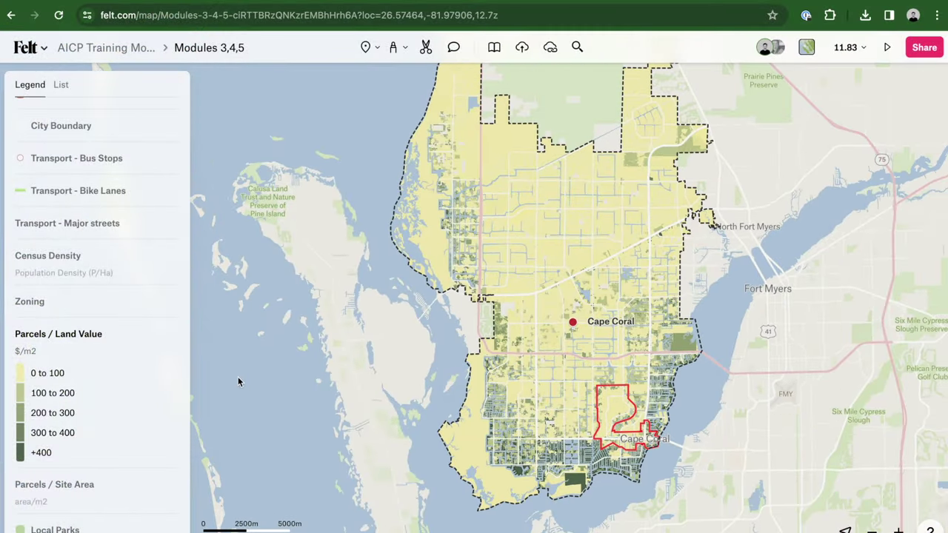
Step: Isolate the +400 class of the Parcels / Land Value layer around the CRA areas, and restore the lower classes for comparison
{"action": "left_click", "coordinate": [171, 395]}
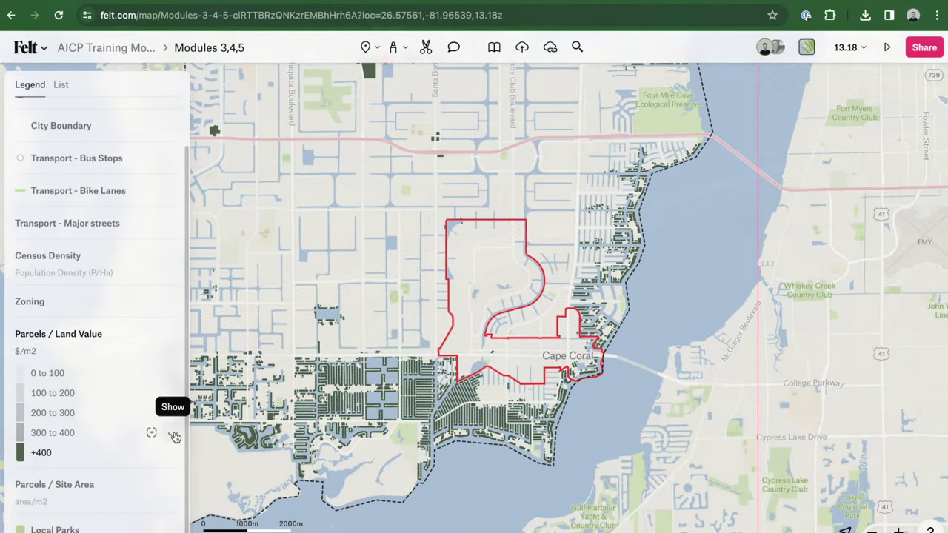
{"action": "left_click", "coordinate": [175, 434]}
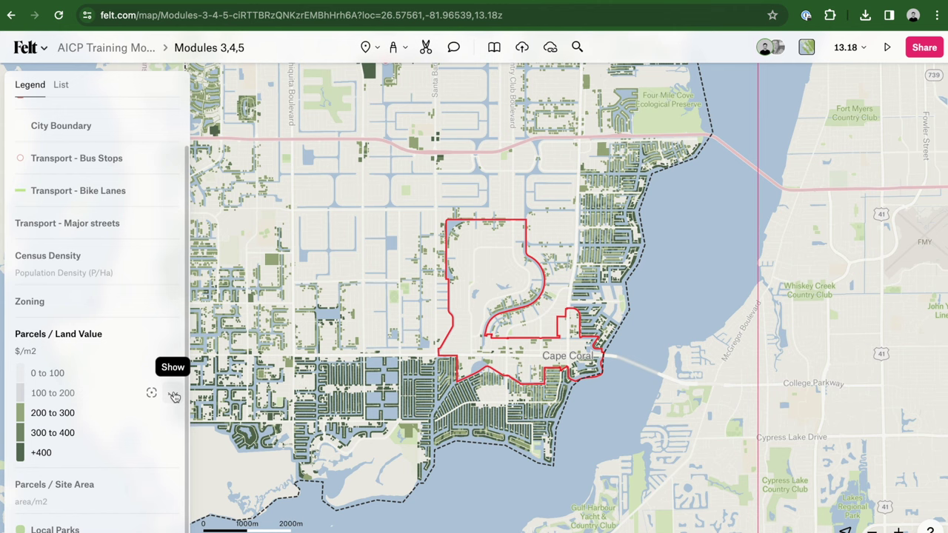
{"action": "left_click", "coordinate": [173, 394]}
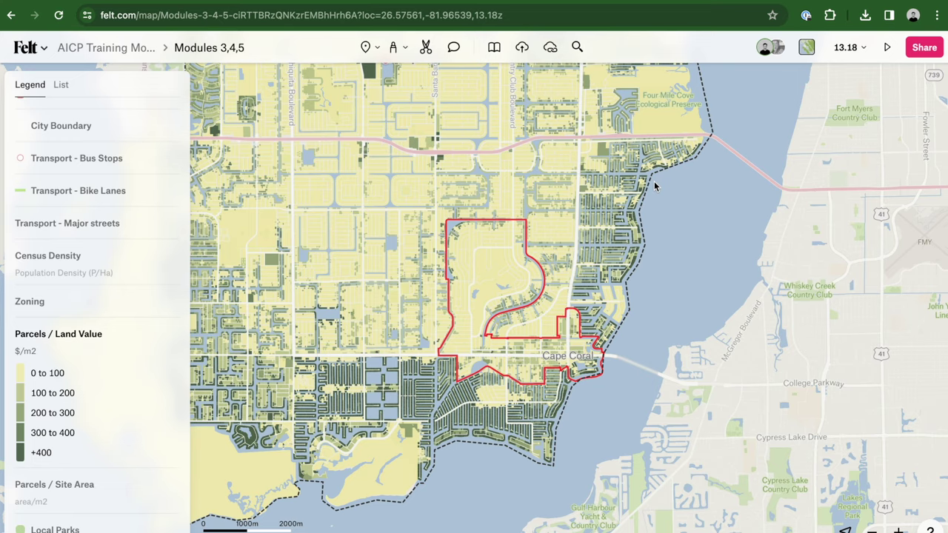
{"action": "scroll", "coordinate": [654, 181], "scroll_direction": "up", "scroll_amount": 2}
{"action": "left_click_drag", "start_coordinate": [643, 290], "coordinate": [650, 230]}
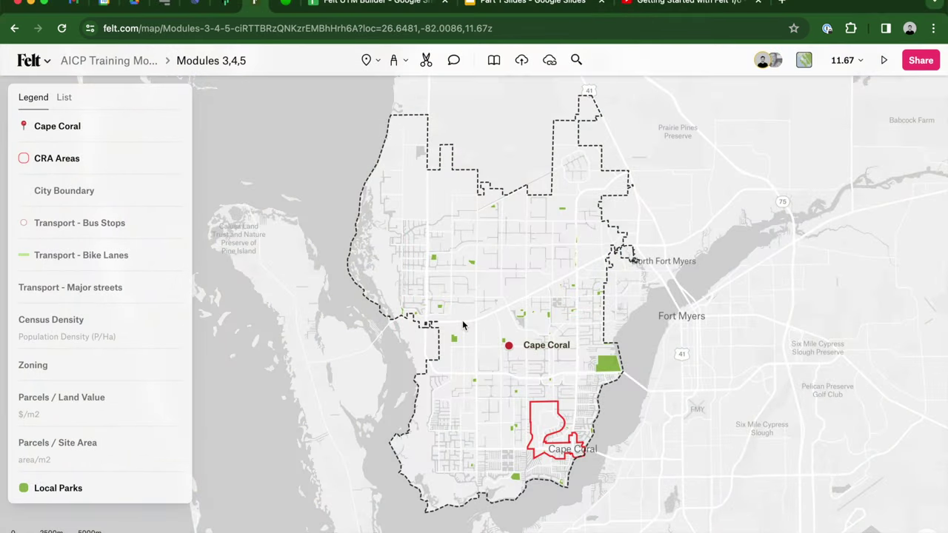
{"action": "left_click_drag", "start_coordinate": [502, 338], "coordinate": [494, 334]}
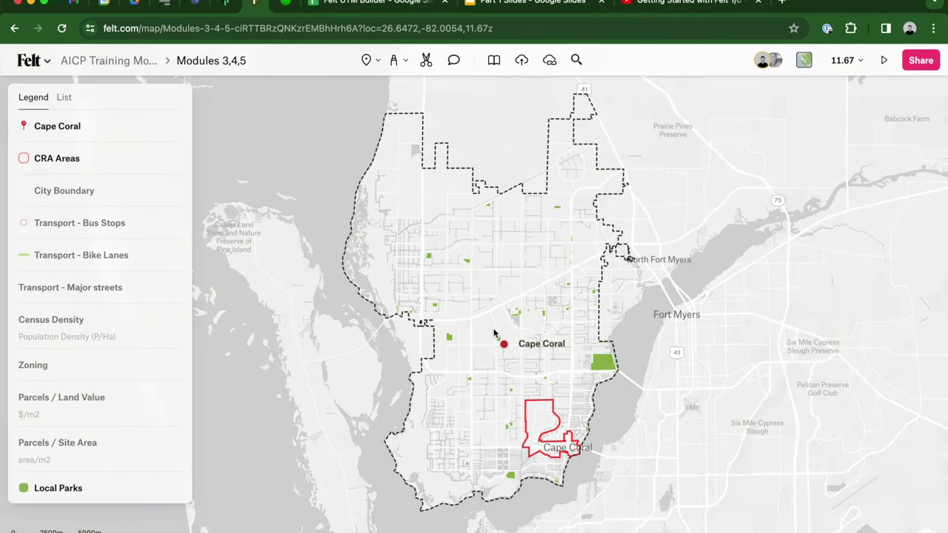
Step: Examine the local parks around the CRA areas and select the park on the southern shoreline below them
{"action": "scroll", "coordinate": [518, 387], "scroll_direction": "up", "scroll_amount": 1}
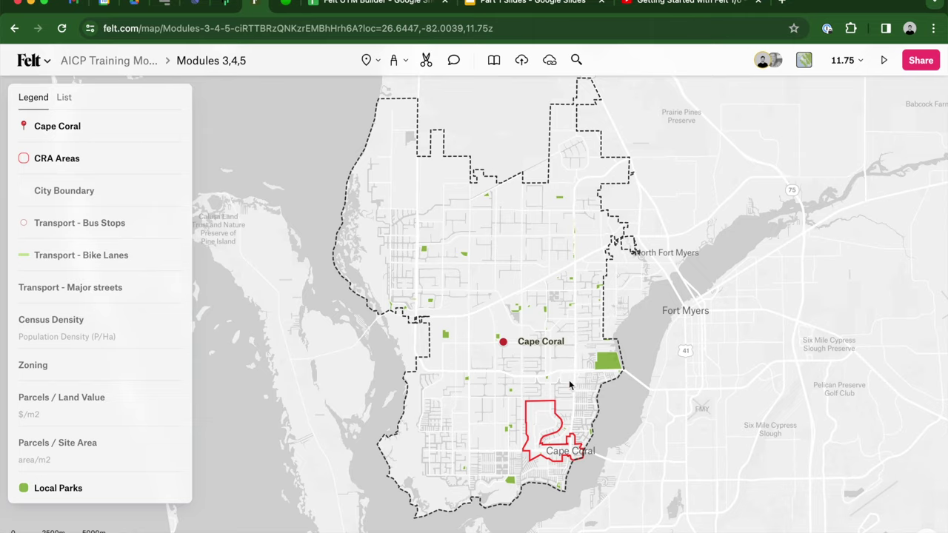
{"action": "scroll", "coordinate": [548, 470], "scroll_direction": "up", "scroll_amount": 4}
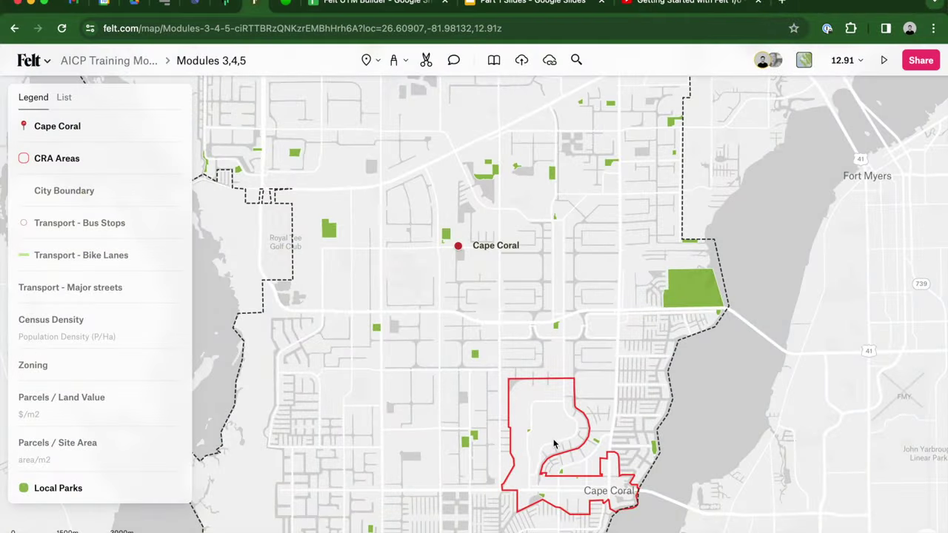
{"action": "scroll", "coordinate": [555, 447], "scroll_direction": "up", "scroll_amount": 2}
{"action": "left_click_drag", "start_coordinate": [555, 447], "coordinate": [545, 321]}
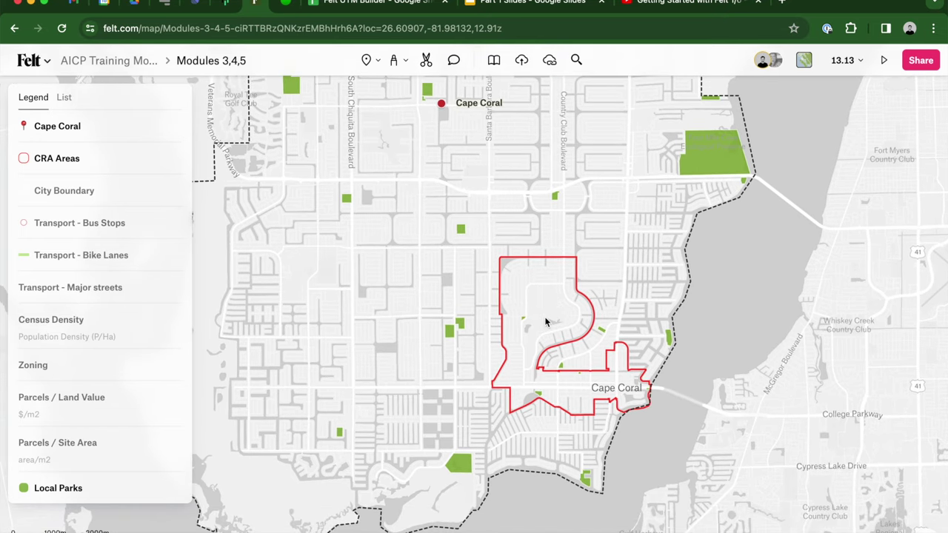
{"action": "left_click", "coordinate": [456, 465]}
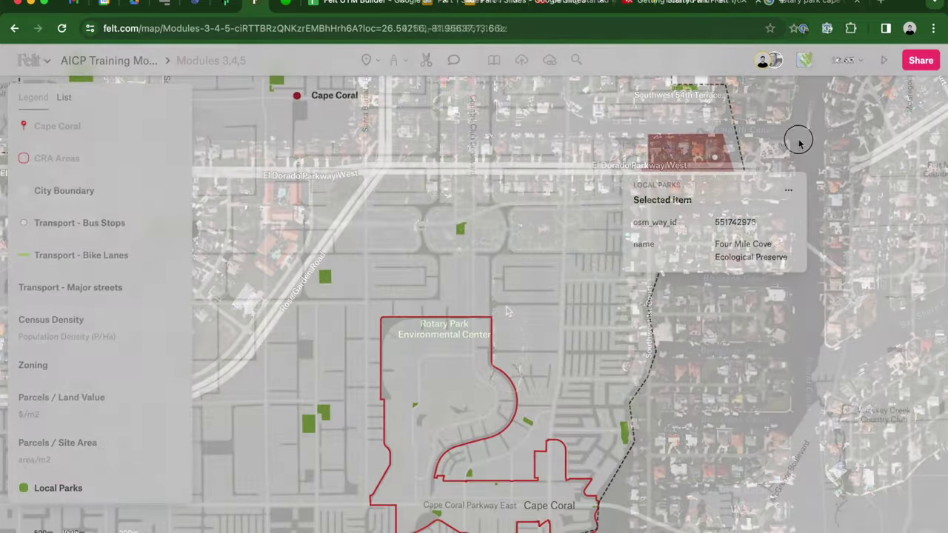
Step: Inspect the Four Mile Cove Ecological Preserve and its location relative to the CRA areas and the river
{"action": "left_click_drag", "start_coordinate": [795, 140], "coordinate": [658, 247]}
{"action": "left_click", "coordinate": [657, 247]}
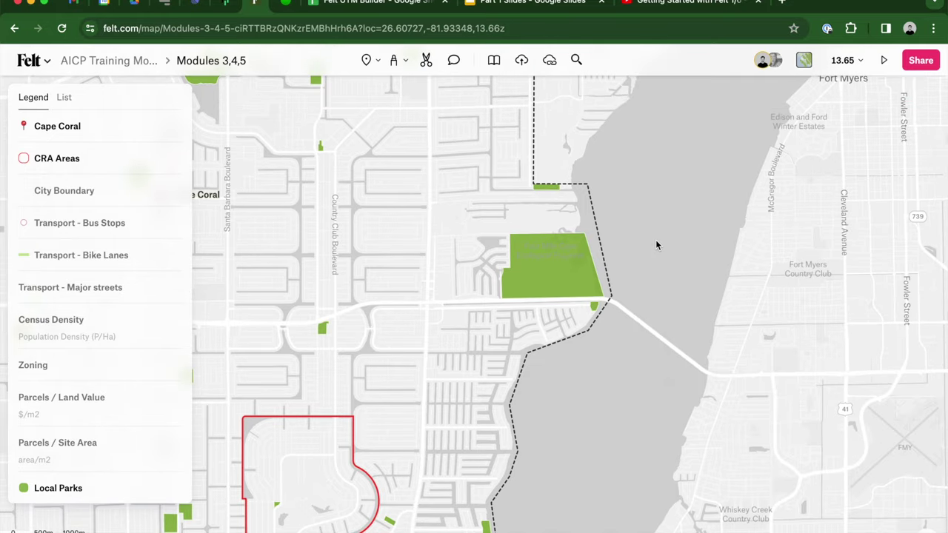
{"action": "scroll", "coordinate": [655, 245], "scroll_direction": "down", "scroll_amount": 5}
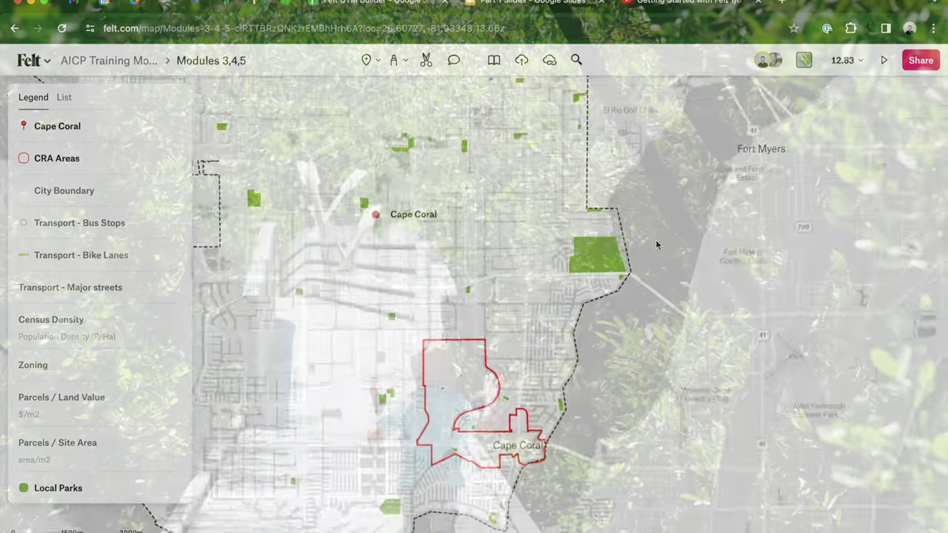
{"action": "scroll", "coordinate": [655, 240], "scroll_direction": "down", "scroll_amount": 4}
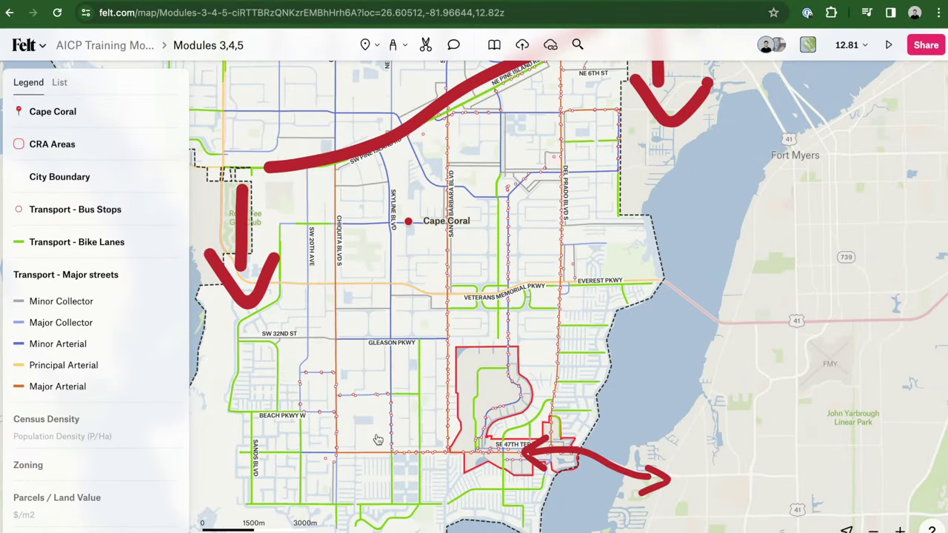
{"action": "mouse_move", "coordinate": [380, 434]}
{"action": "left_mouse_down"}
{"action": "mouse_move", "coordinate": [426, 394]}
{"action": "mouse_move", "coordinate": [448, 393]}
{"action": "left_mouse_up"}
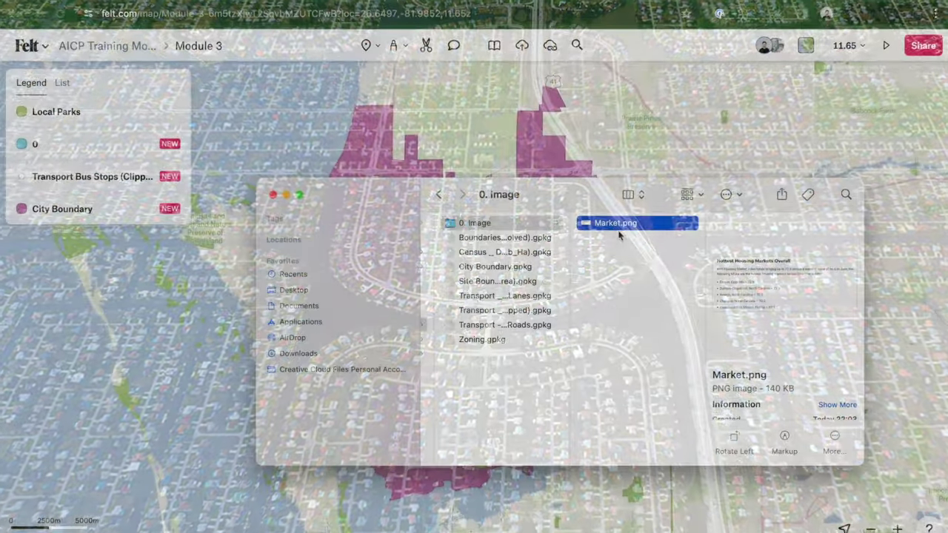
Step: Add the Market.png image to the Module 3 map east of Cape Coral and enlarge it
{"action": "left_click_drag", "start_coordinate": [619, 234], "coordinate": [685, 165]}
{"action": "left_click_drag", "start_coordinate": [624, 169], "coordinate": [696, 386]}
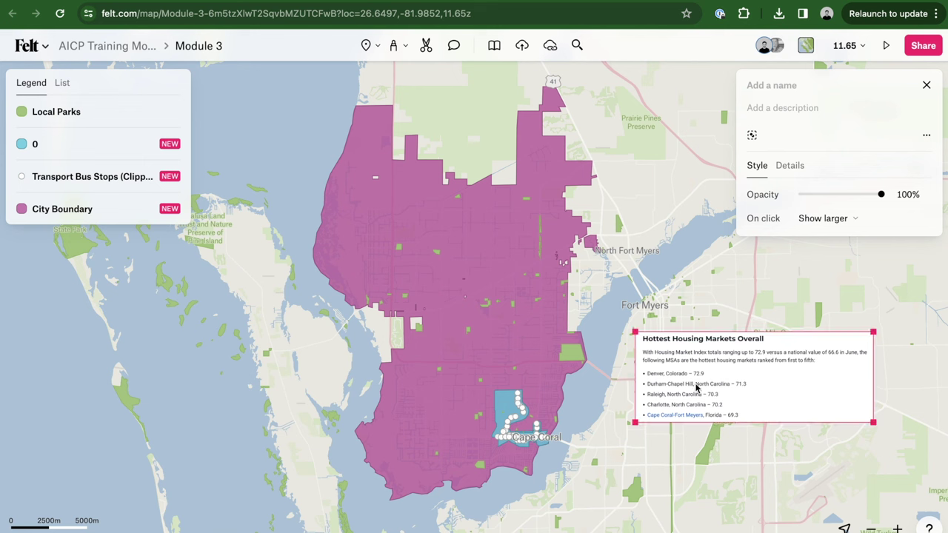
{"action": "left_click_drag", "start_coordinate": [874, 333], "coordinate": [907, 304]}
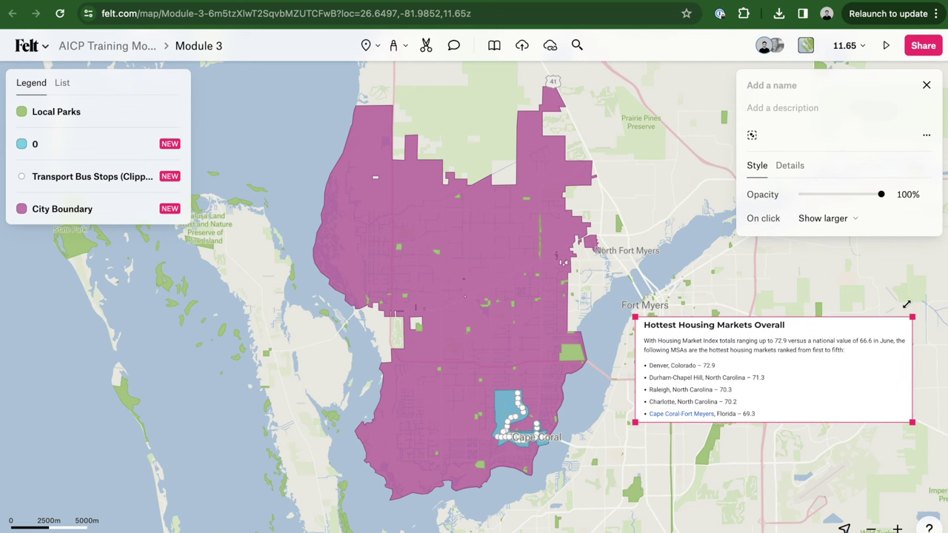
{"action": "left_click", "coordinate": [727, 294]}
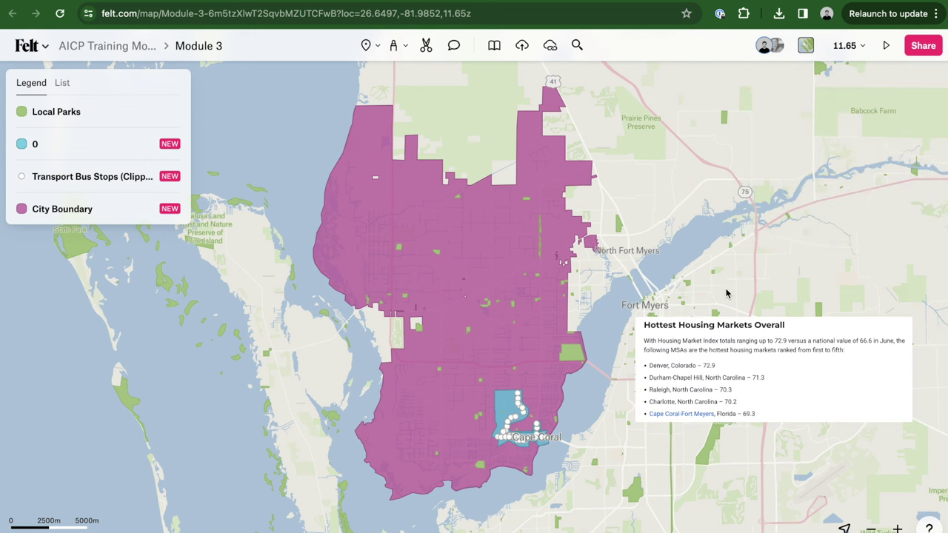
Step: Copy the web address of the CBS12 King's Landing article and paste it into the Module 3 map
{"action": "left_click", "coordinate": [478, 2]}
{"action": "left_click", "coordinate": [397, 15]}
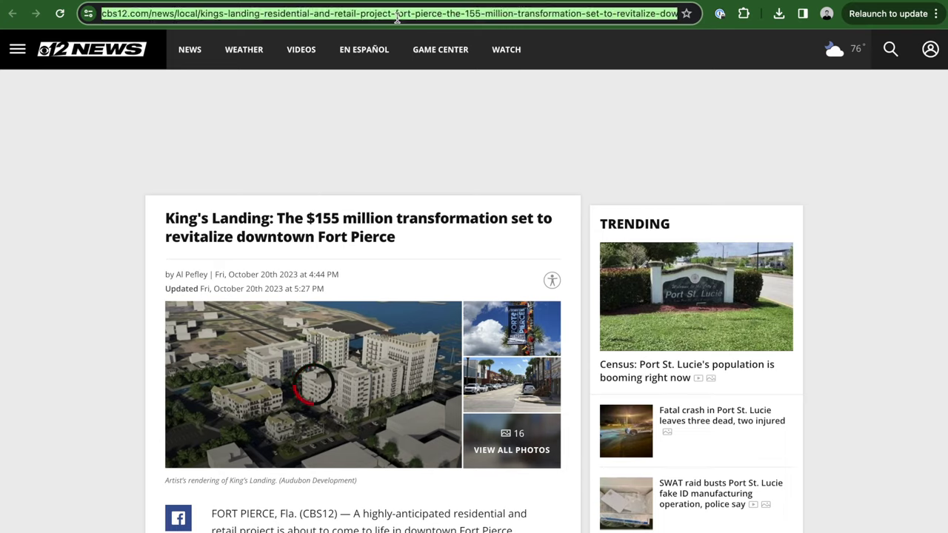
{"action": "left_click", "coordinate": [404, 2]}
{"action": "key", "text": "ctrl+v"}
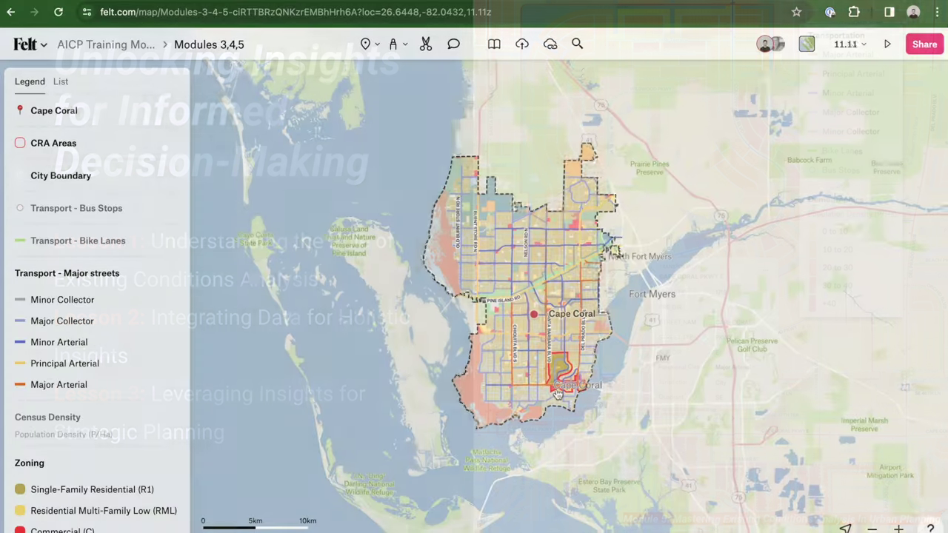
Step: Inspect the zoning within the CRA areas by checking the details of the large central Single-Family Residential (R1) zone
{"action": "scroll", "coordinate": [557, 395], "scroll_direction": "up", "scroll_amount": 5}
{"action": "scroll", "coordinate": [558, 394], "scroll_direction": "up", "scroll_amount": 5}
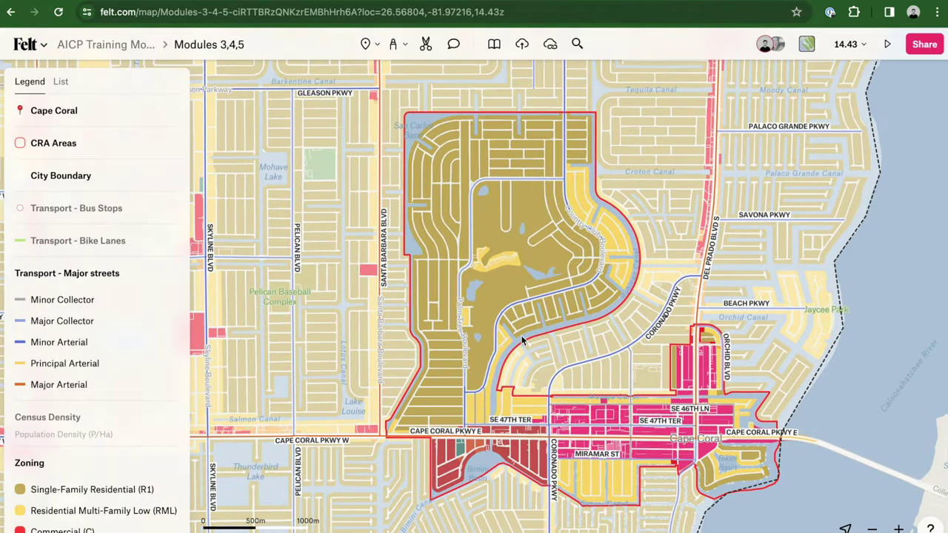
{"action": "left_click", "coordinate": [492, 306]}
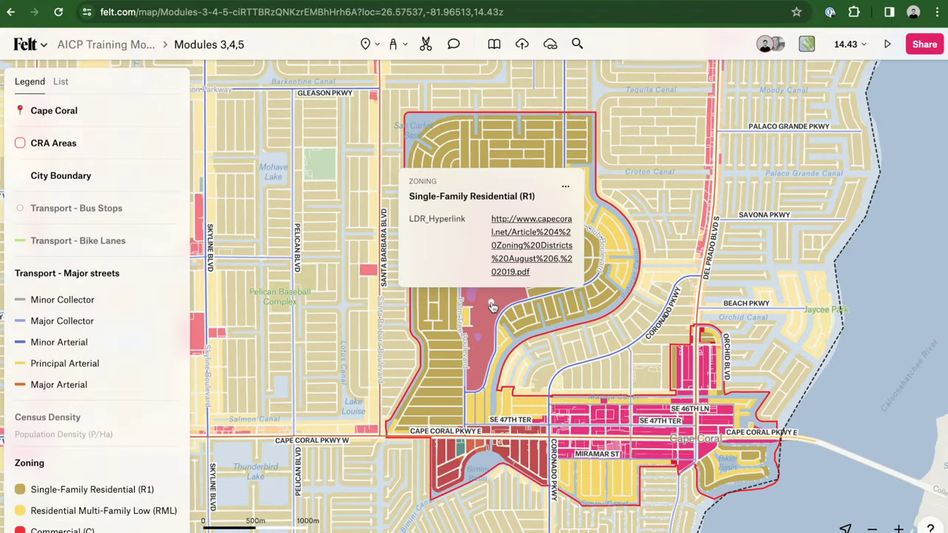
{"action": "left_click", "coordinate": [493, 306]}
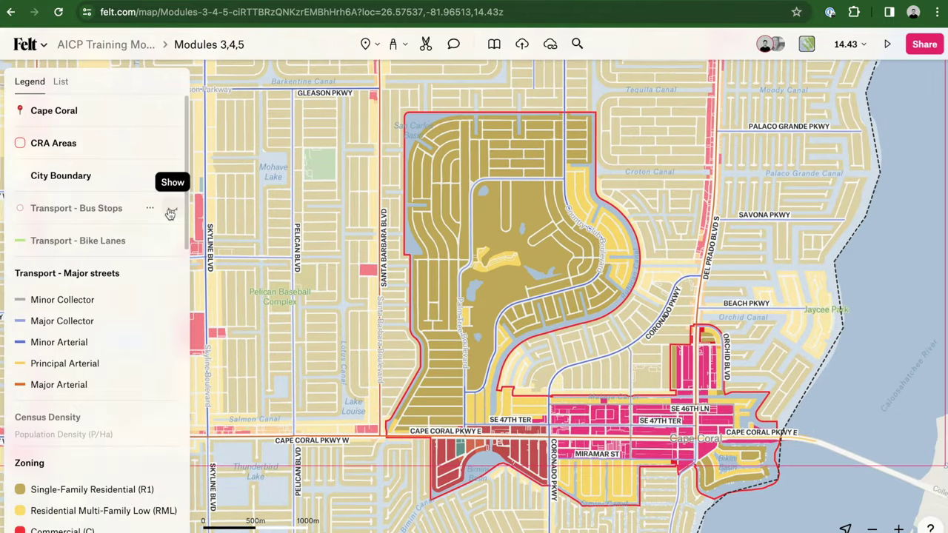
Step: Show the Transport - Bus Stops and Transport - Bike Lanes layers and hide the Zoning layer across the city
{"action": "left_click", "coordinate": [170, 213]}
{"action": "left_click", "coordinate": [172, 239]}
{"action": "left_click", "coordinate": [172, 464]}
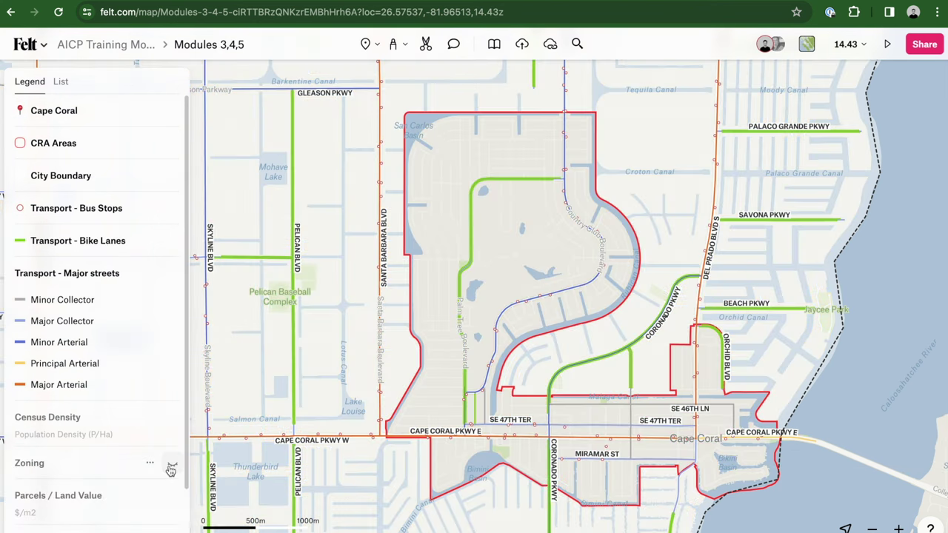
{"action": "scroll", "coordinate": [422, 378], "scroll_direction": "down", "scroll_amount": 5}
{"action": "scroll", "coordinate": [422, 378], "scroll_direction": "down", "scroll_amount": 7}
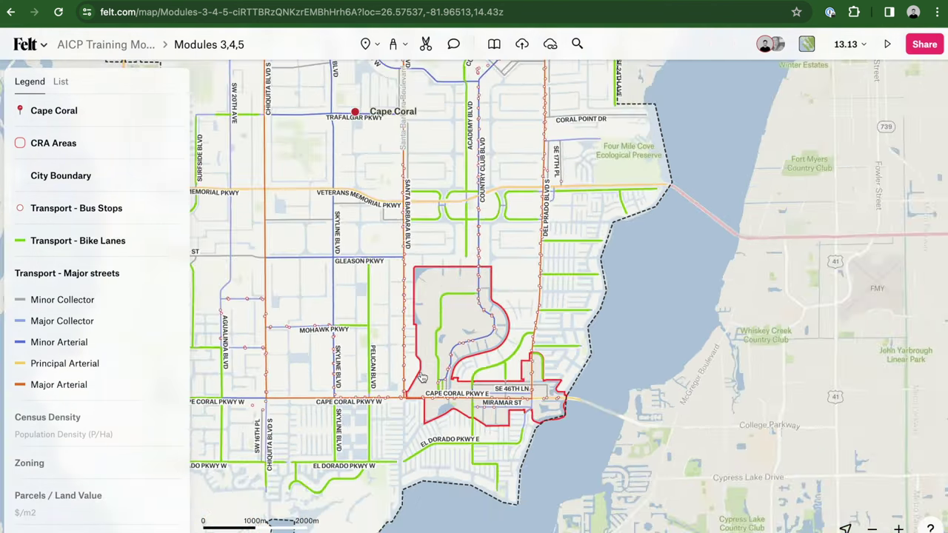
{"action": "scroll", "coordinate": [481, 337], "scroll_direction": "down", "scroll_amount": 4}
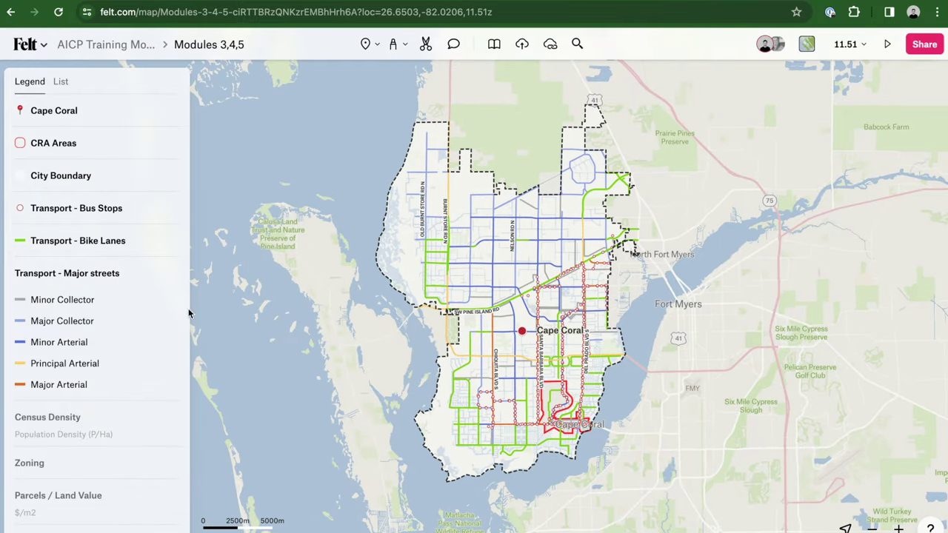
Step: Review the line and label style settings of the Transport - Major streets layer, close them, and open the main Felt menu
{"action": "left_click", "coordinate": [71, 273]}
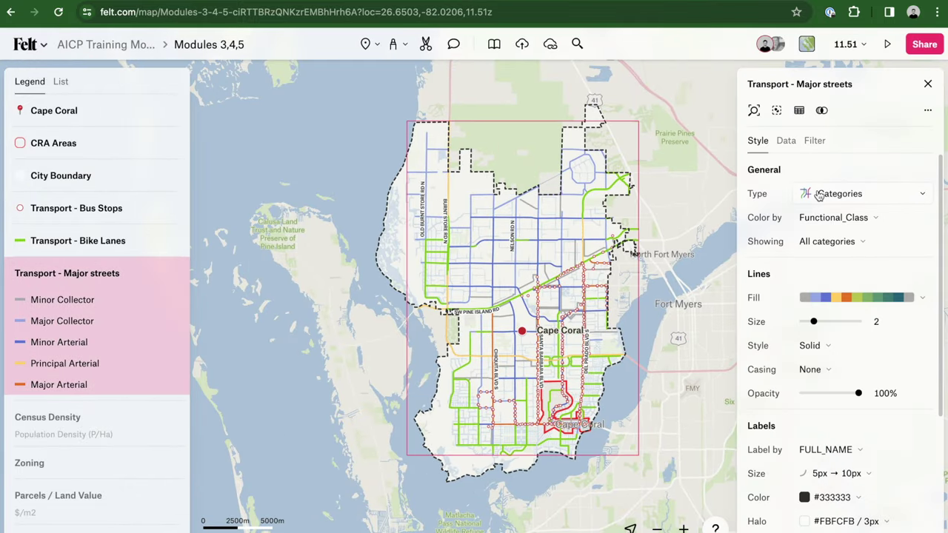
{"action": "scroll", "coordinate": [824, 259], "scroll_direction": "down", "scroll_amount": 3}
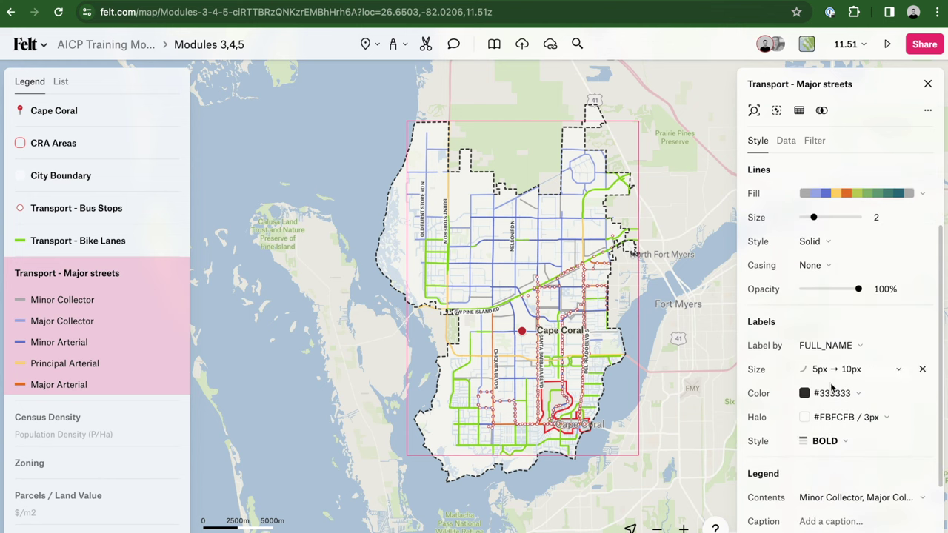
{"action": "left_click", "coordinate": [691, 401]}
{"action": "scroll", "coordinate": [691, 401], "scroll_direction": "down", "scroll_amount": 2}
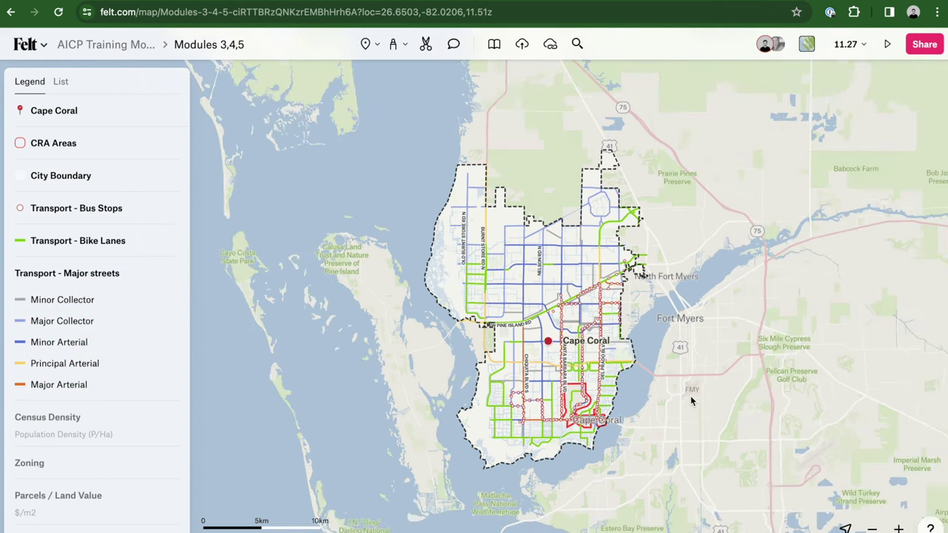
{"action": "left_click", "coordinate": [30, 44]}
{"action": "mouse_move", "coordinate": [30, 147]}
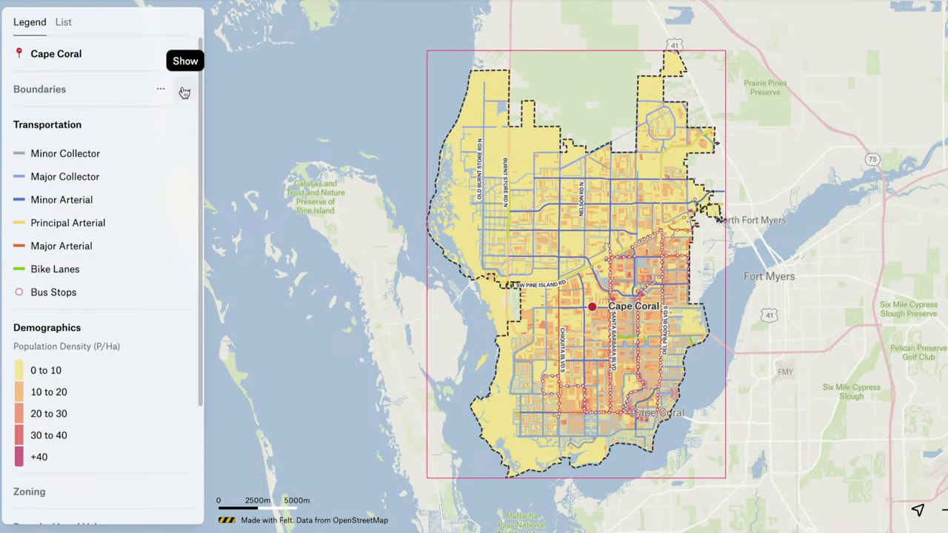
Step: Show the Boundaries group and examine population density inside the study area around SE 47th Ter
{"action": "left_click", "coordinate": [185, 91]}
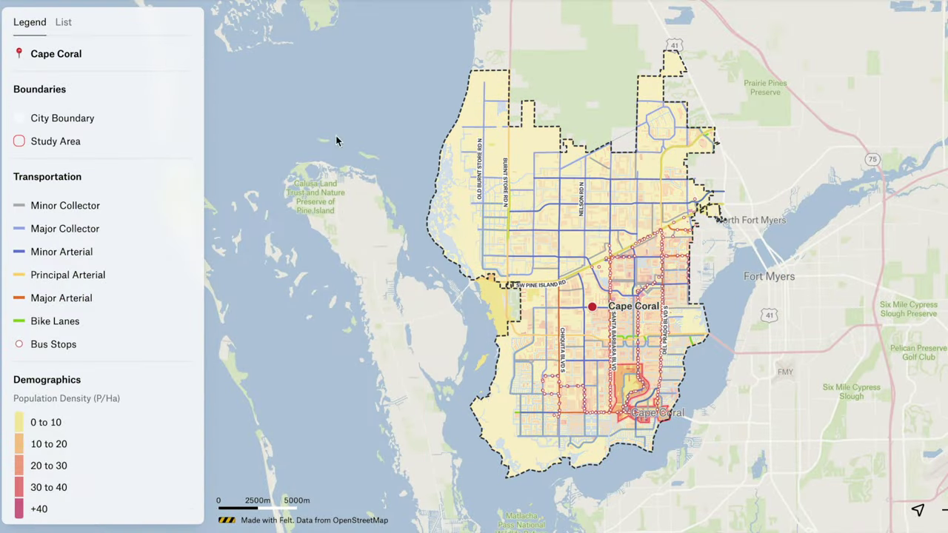
{"action": "scroll", "coordinate": [639, 421], "scroll_direction": "up", "scroll_amount": 5}
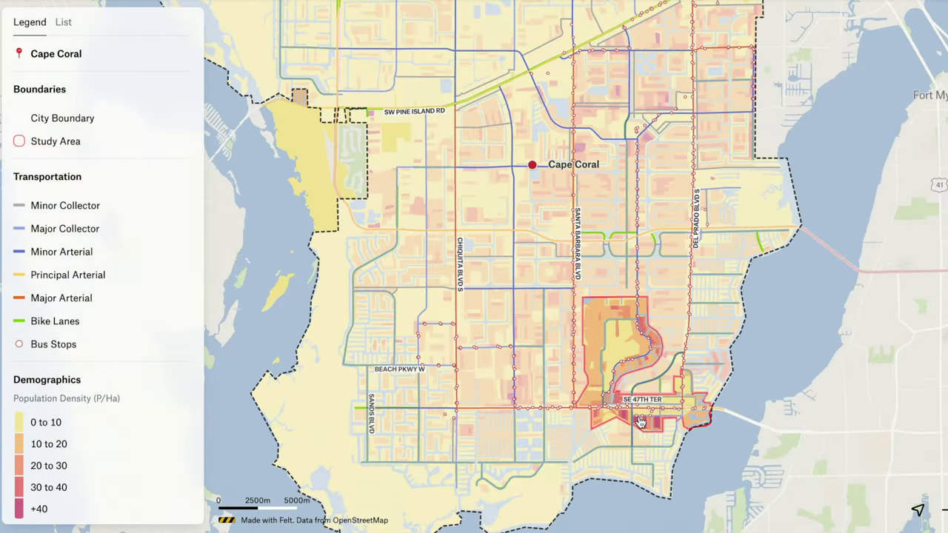
{"action": "scroll", "coordinate": [639, 421], "scroll_direction": "up", "scroll_amount": 3}
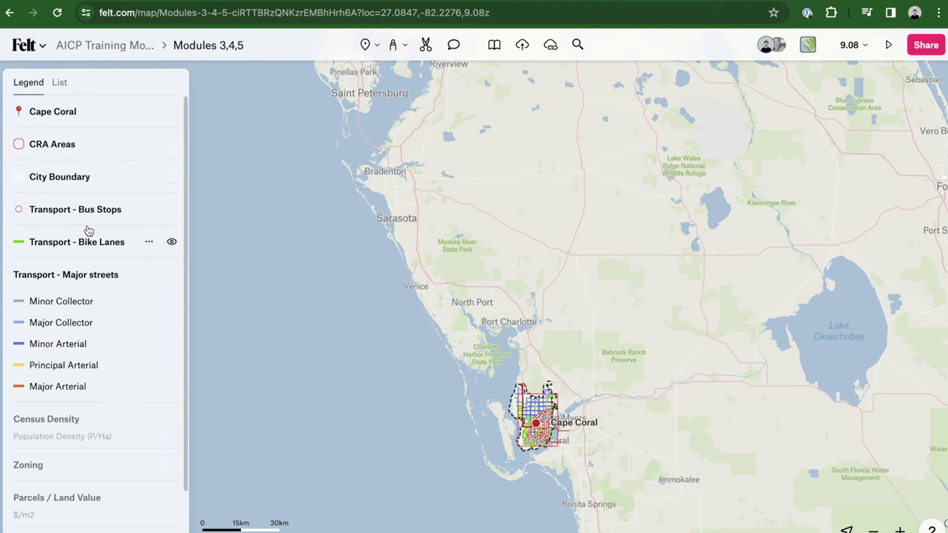
Step: Delete the red freehand strokes at the city's northwest edge and across the river east of Cape Coral
{"action": "left_click", "coordinate": [75, 282]}
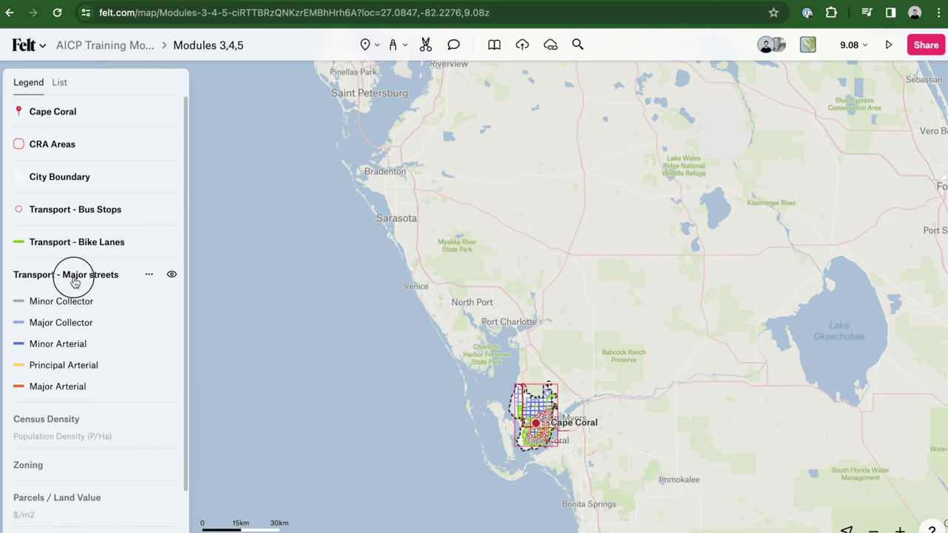
{"action": "left_click", "coordinate": [257, 432]}
{"action": "left_click", "coordinate": [378, 385]}
{"action": "key", "text": "Delete"}
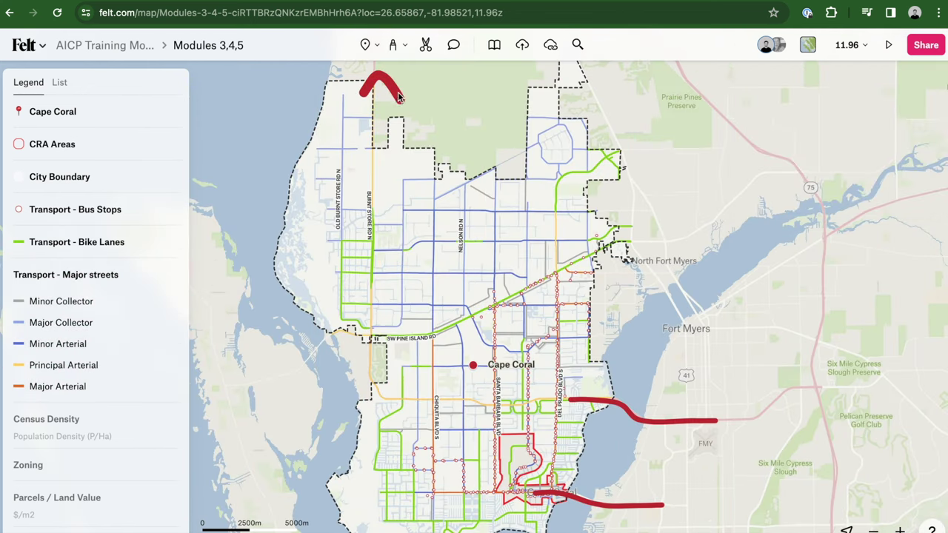
{"action": "left_click", "coordinate": [398, 96]}
{"action": "key", "text": "Delete"}
{"action": "left_click", "coordinate": [639, 417]}
{"action": "key", "text": "Delete"}
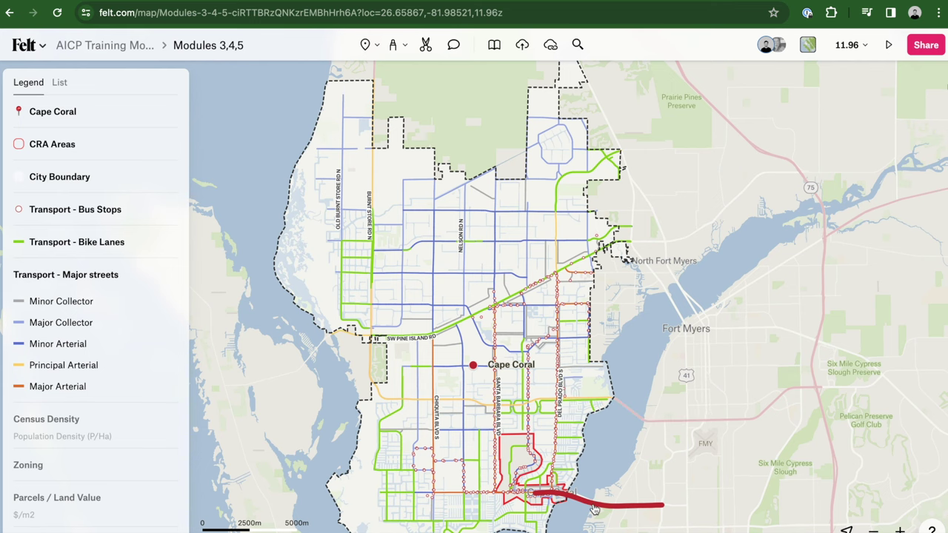
{"action": "left_click", "coordinate": [594, 508]}
{"action": "key", "text": "Delete"}
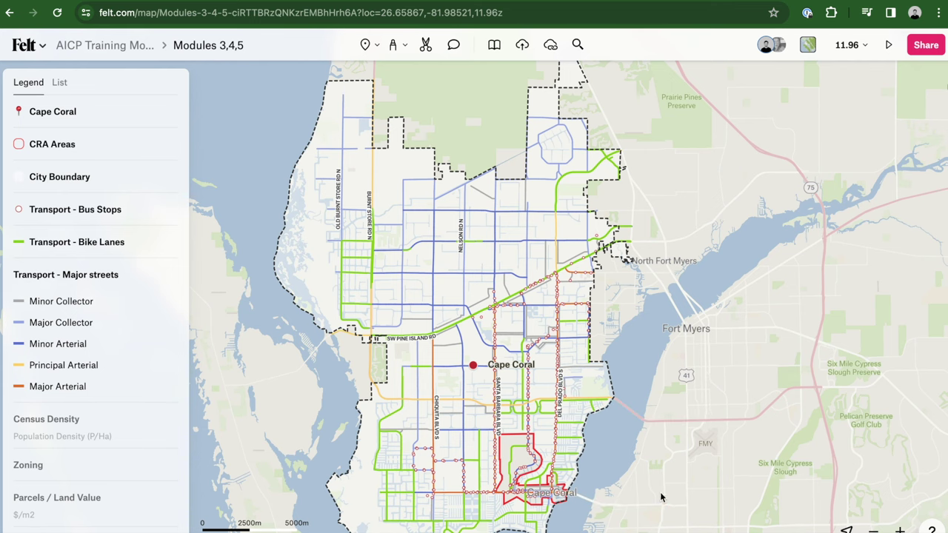
Step: Hide the Transport - Bike Lanes and Transport - Major streets layers
{"action": "left_click_drag", "start_coordinate": [658, 488], "coordinate": [652, 465]}
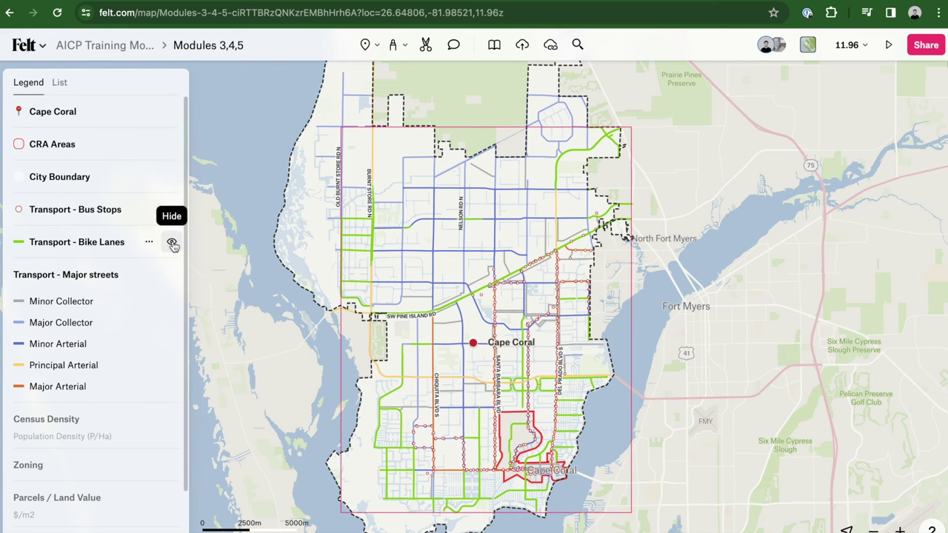
{"action": "left_click", "coordinate": [172, 245]}
{"action": "left_click", "coordinate": [171, 275]}
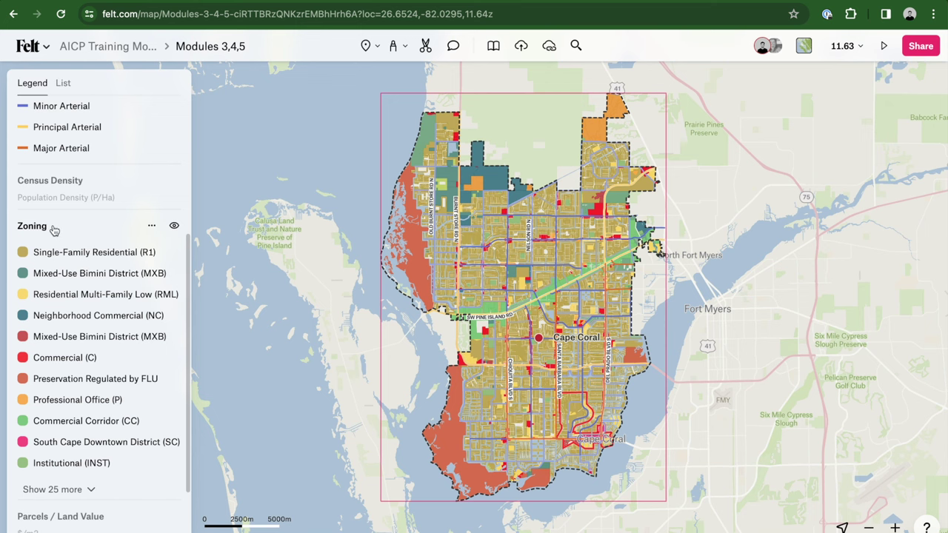
Step: Check the Zoning layer's style settings and hide its Single-Family Residential (R1) class
{"action": "left_click", "coordinate": [54, 230]}
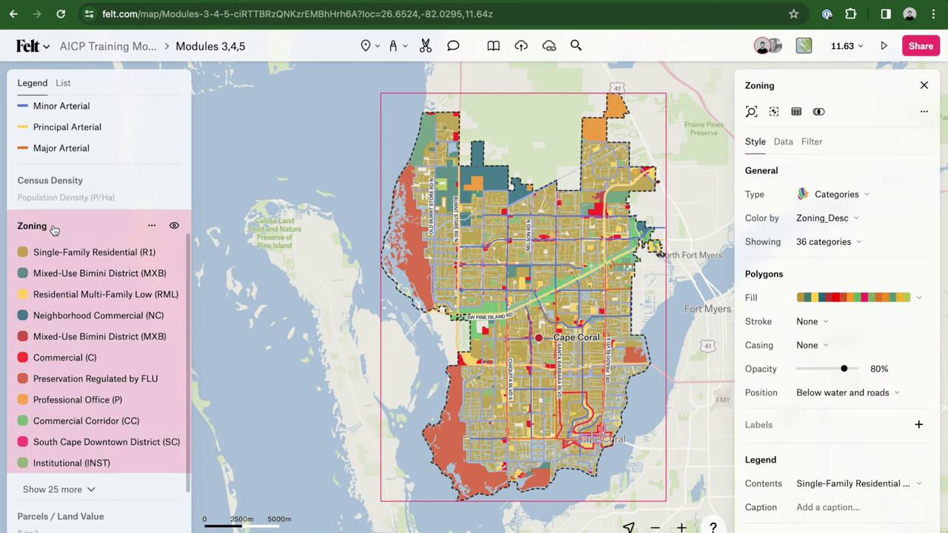
{"action": "left_click", "coordinate": [300, 332]}
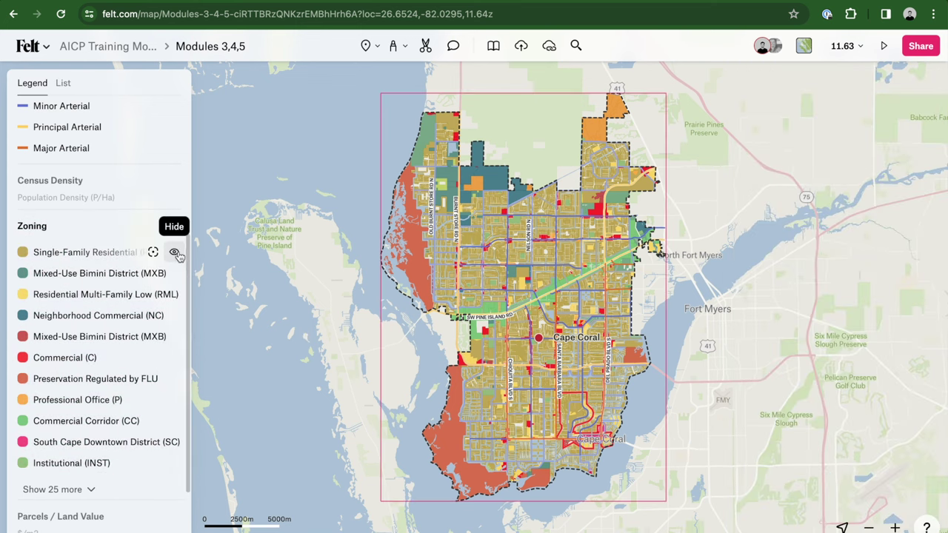
{"action": "left_click", "coordinate": [176, 253]}
{"action": "left_click", "coordinate": [175, 253]}
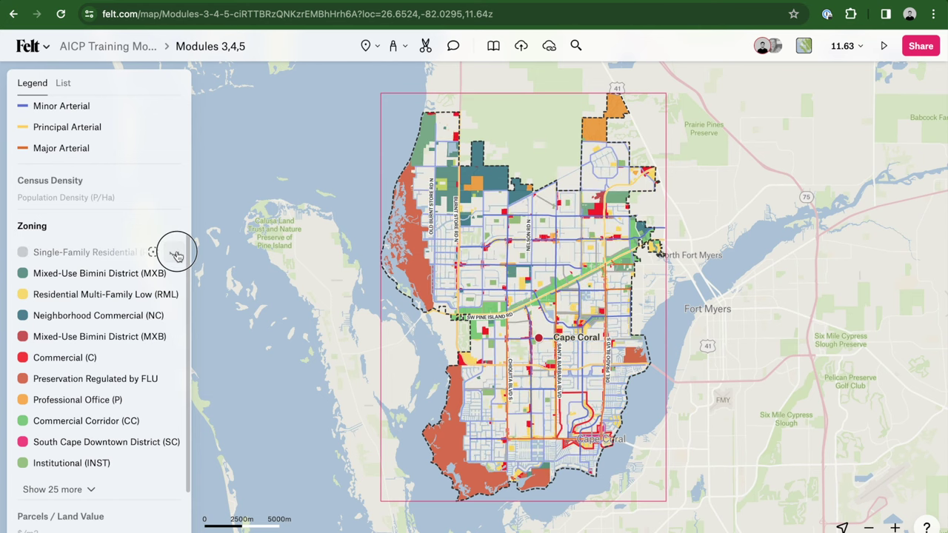
Step: Examine the Parcels / Site Area classes inside and around the CRA boundary in southeast Cape Coral
{"action": "scroll", "coordinate": [598, 320], "scroll_direction": "up", "scroll_amount": 5}
{"action": "scroll", "coordinate": [598, 321], "scroll_direction": "up", "scroll_amount": 2}
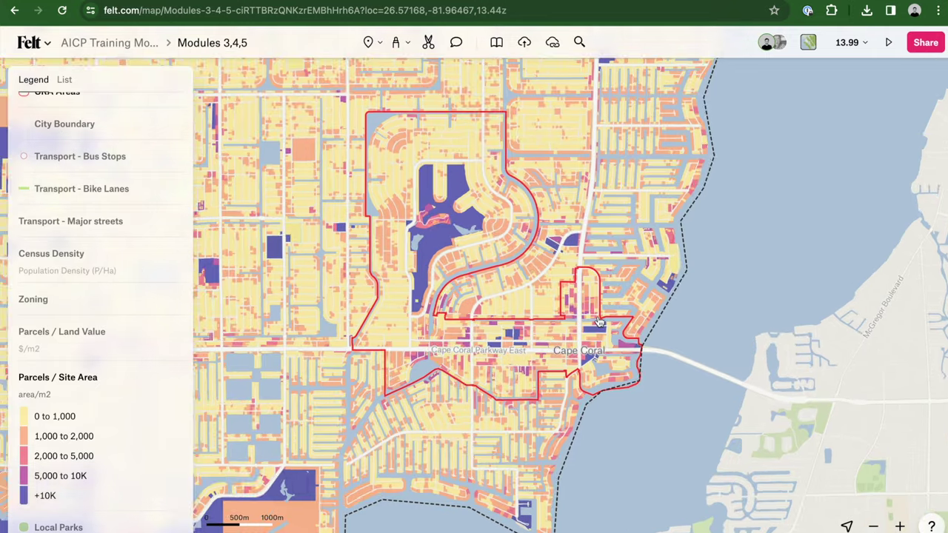
{"action": "scroll", "coordinate": [599, 321], "scroll_direction": "up", "scroll_amount": 1}
{"action": "left_click_drag", "start_coordinate": [578, 292], "coordinate": [581, 318]}
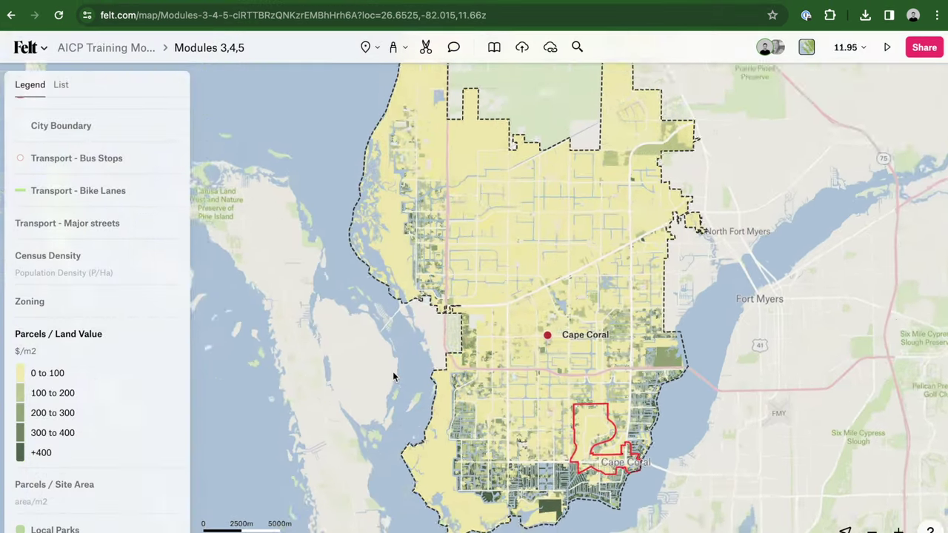
Step: Examine the Parcels / Land Value pattern across Cape Coral, focusing on the southern waterfront and the CRA area
{"action": "scroll", "coordinate": [393, 376], "scroll_direction": "up", "scroll_amount": 2}
{"action": "left_click_drag", "start_coordinate": [383, 410], "coordinate": [334, 366]}
{"action": "left_click_drag", "start_coordinate": [559, 494], "coordinate": [532, 439]}
{"action": "scroll", "coordinate": [614, 451], "scroll_direction": "up", "scroll_amount": 3}
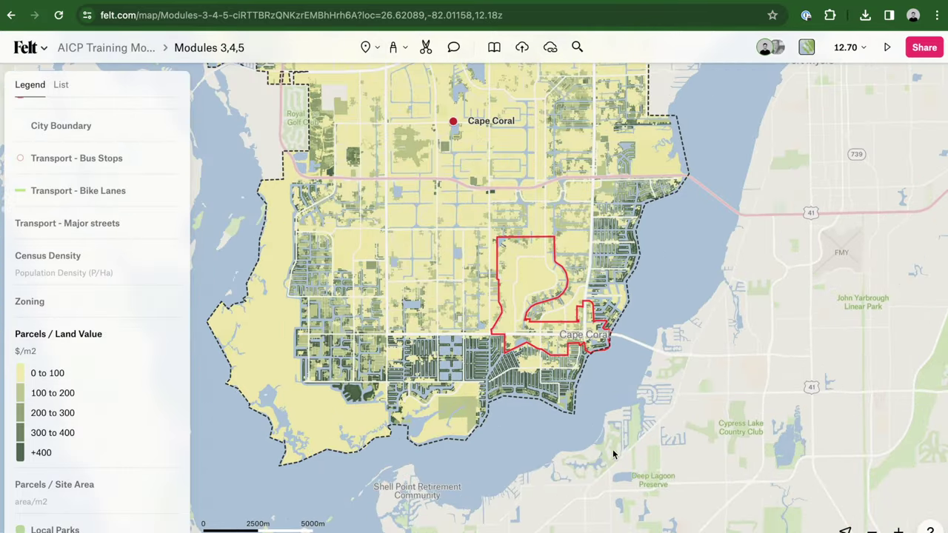
{"action": "left_click_drag", "start_coordinate": [324, 280], "coordinate": [498, 443]}
{"action": "scroll", "coordinate": [498, 443], "scroll_direction": "down", "scroll_amount": 2}
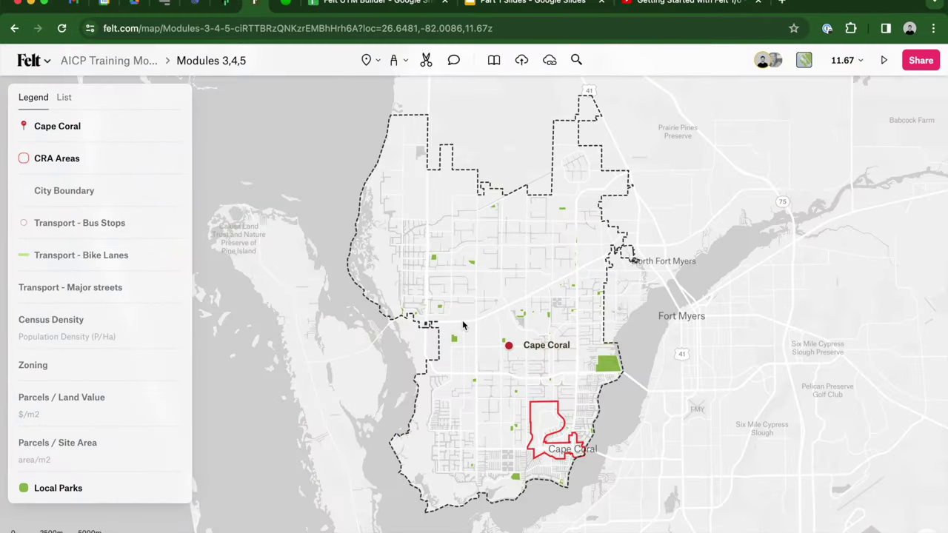
Step: Examine the Local Parks distribution across Cape Coral and around the CRA area, and check one park's attributes north of it
{"action": "left_click_drag", "start_coordinate": [501, 335], "coordinate": [495, 334]}
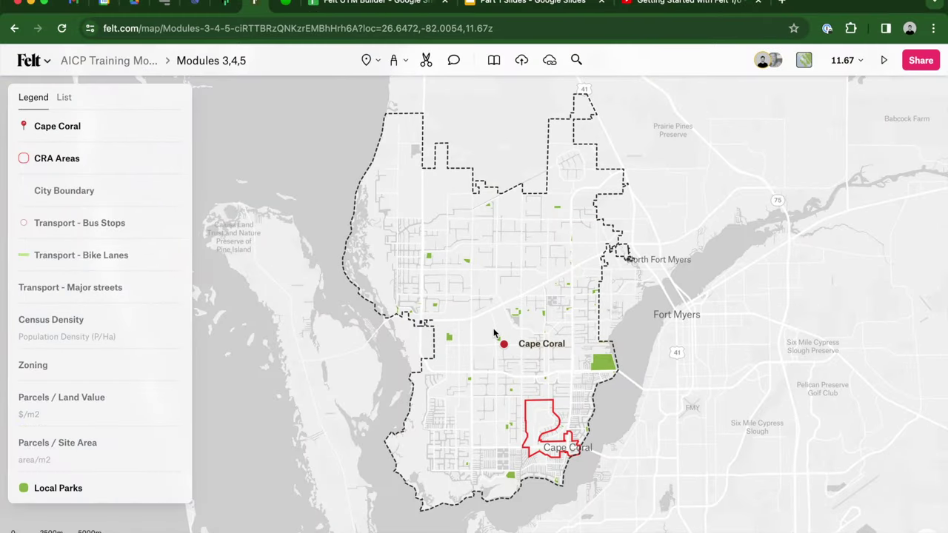
{"action": "scroll", "coordinate": [521, 391], "scroll_direction": "up", "scroll_amount": 1}
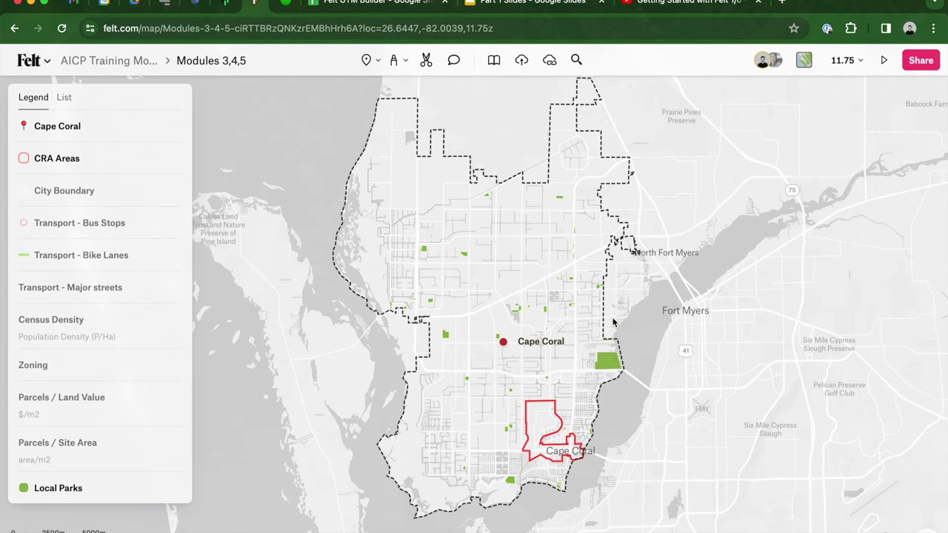
{"action": "scroll", "coordinate": [548, 467], "scroll_direction": "up", "scroll_amount": 5}
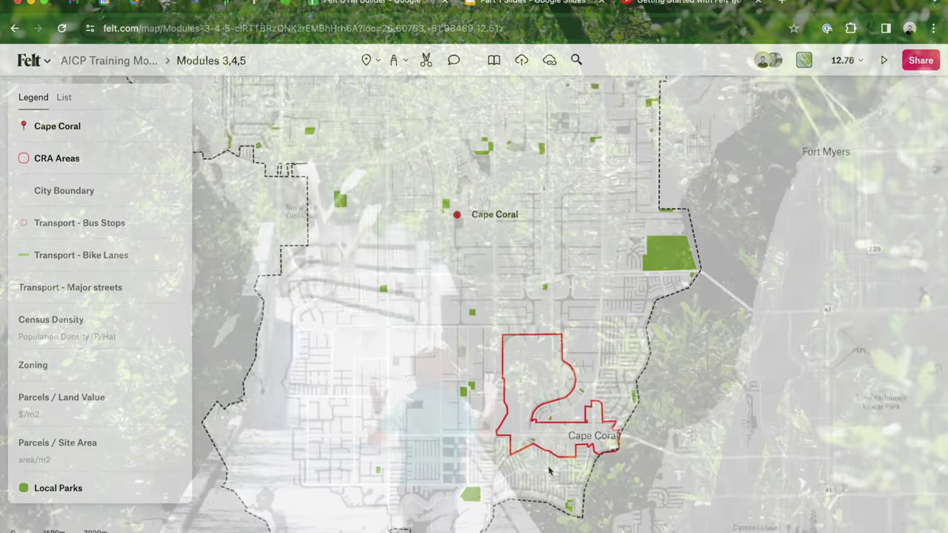
{"action": "scroll", "coordinate": [549, 471], "scroll_direction": "up", "scroll_amount": 1}
{"action": "left_click_drag", "start_coordinate": [526, 258], "coordinate": [547, 309]}
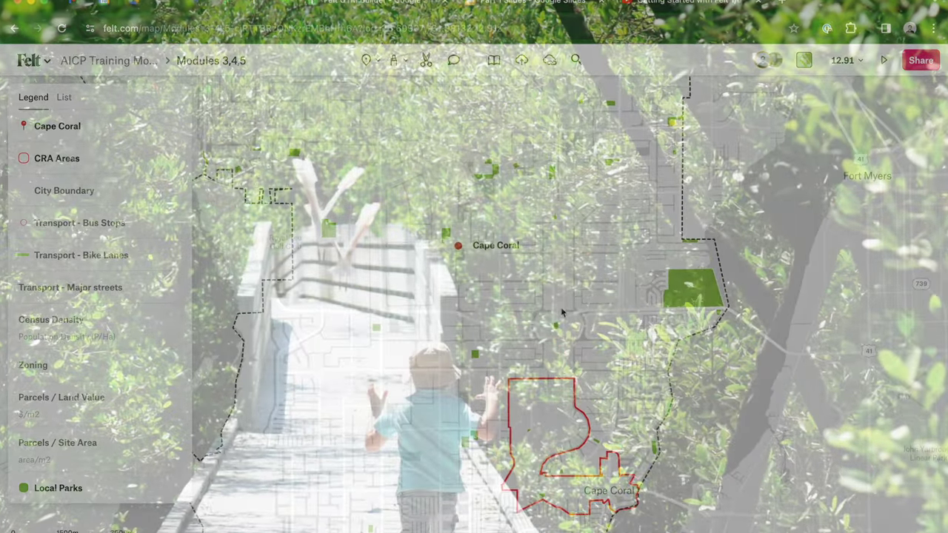
{"action": "left_click", "coordinate": [562, 313]}
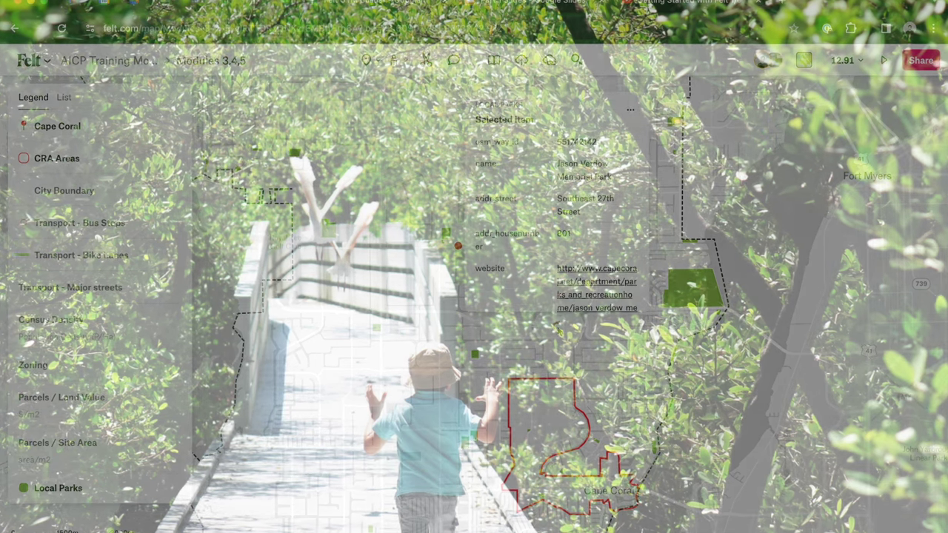
{"action": "key", "text": "Escape"}
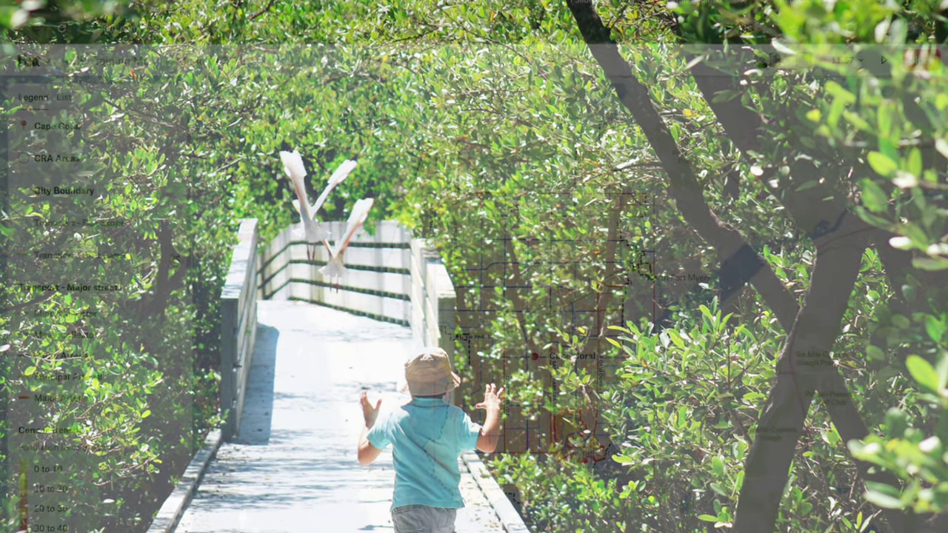
Step: Hide the Transport - Major streets, Census Density, Zoning, Parcels / Land Value and Parcels / Site Area layers
{"action": "left_click", "coordinate": [171, 288]}
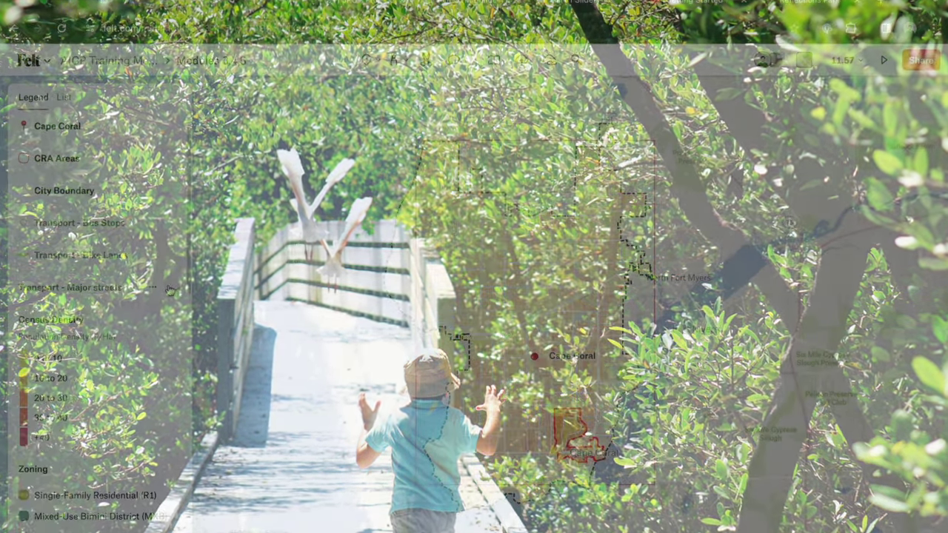
{"action": "scroll", "coordinate": [154, 291], "scroll_direction": "down", "scroll_amount": 1}
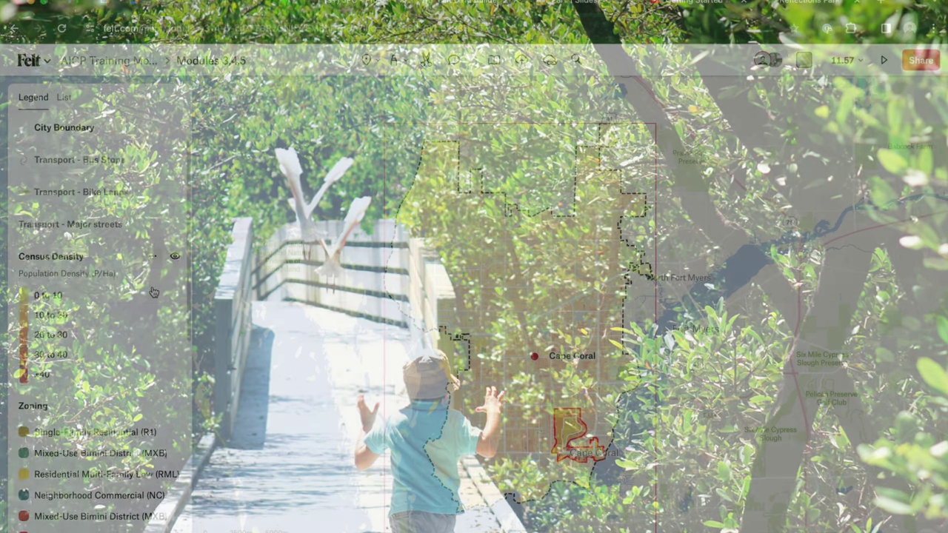
{"action": "left_click", "coordinate": [179, 258]}
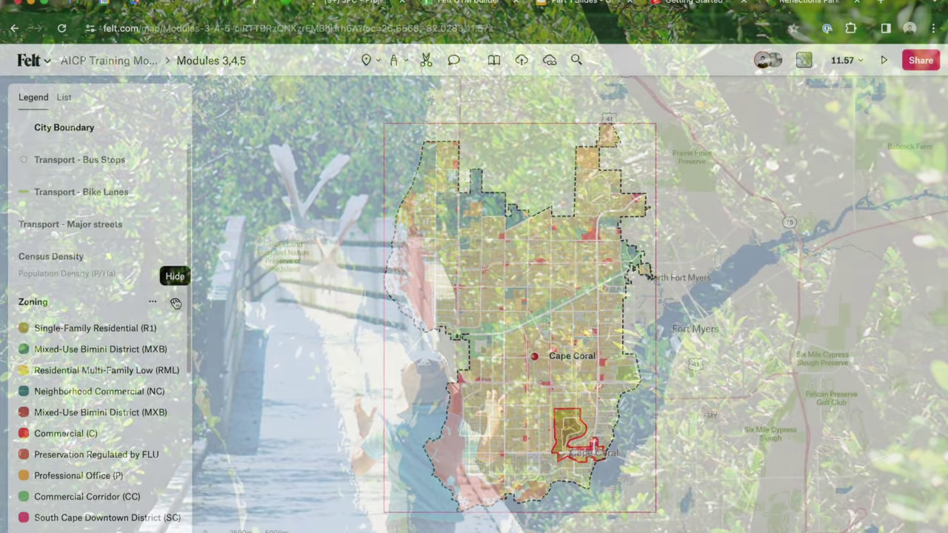
{"action": "left_click", "coordinate": [176, 303]}
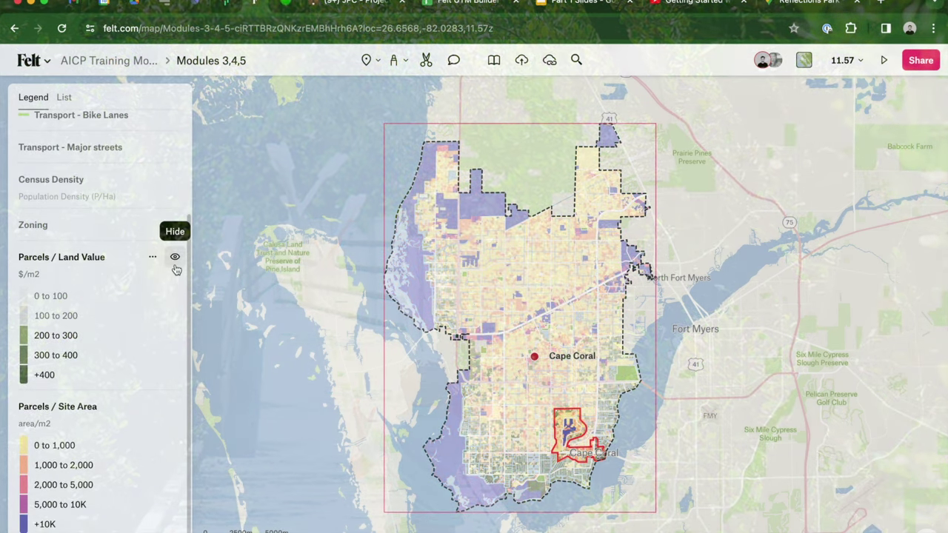
{"action": "left_click", "coordinate": [175, 260]}
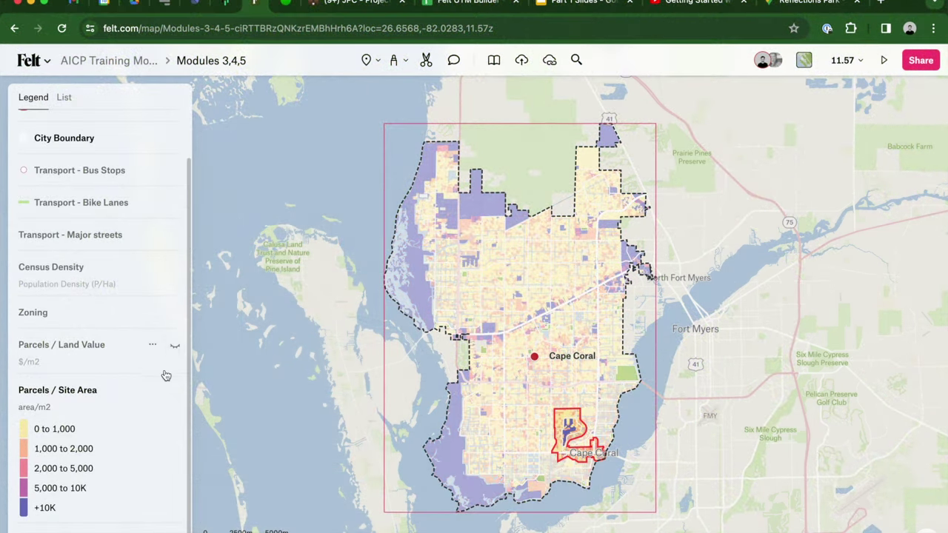
{"action": "left_click", "coordinate": [174, 391]}
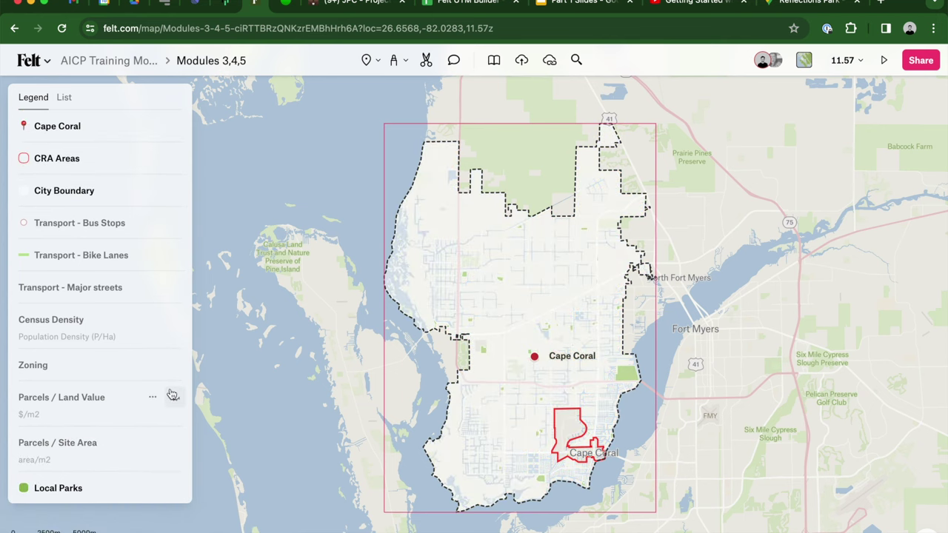